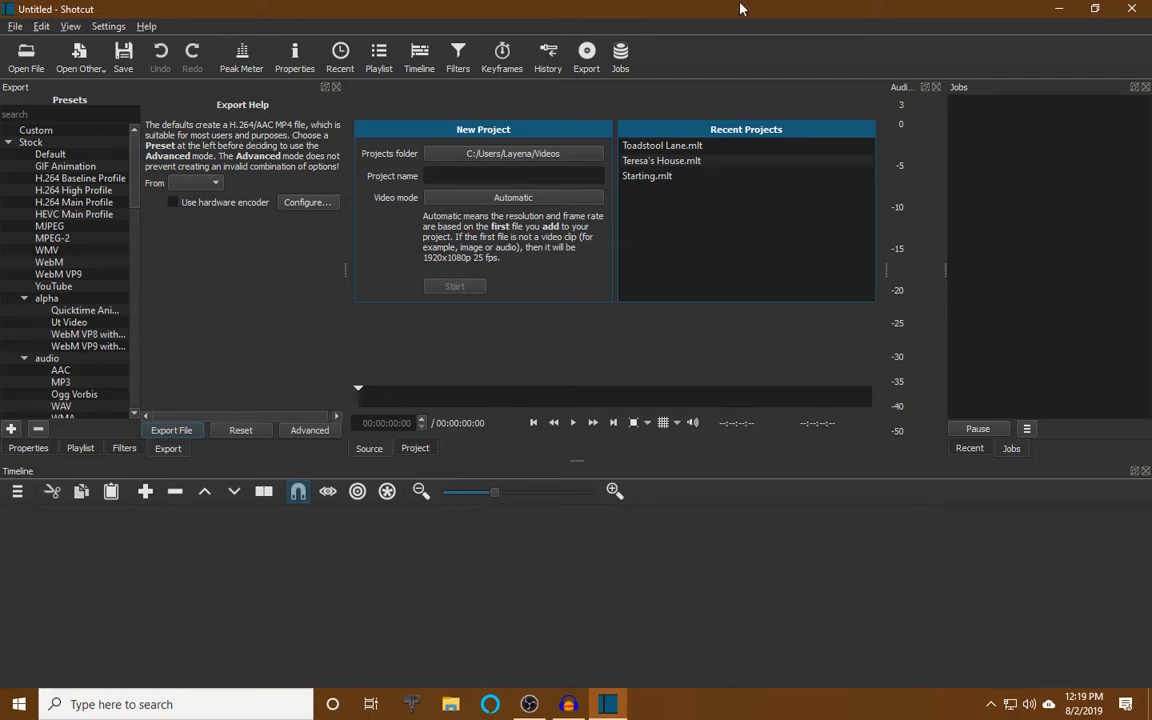
Open the YTlogo video from the Shotcutstuff folder and add it to the playlist
left_click(26, 55)
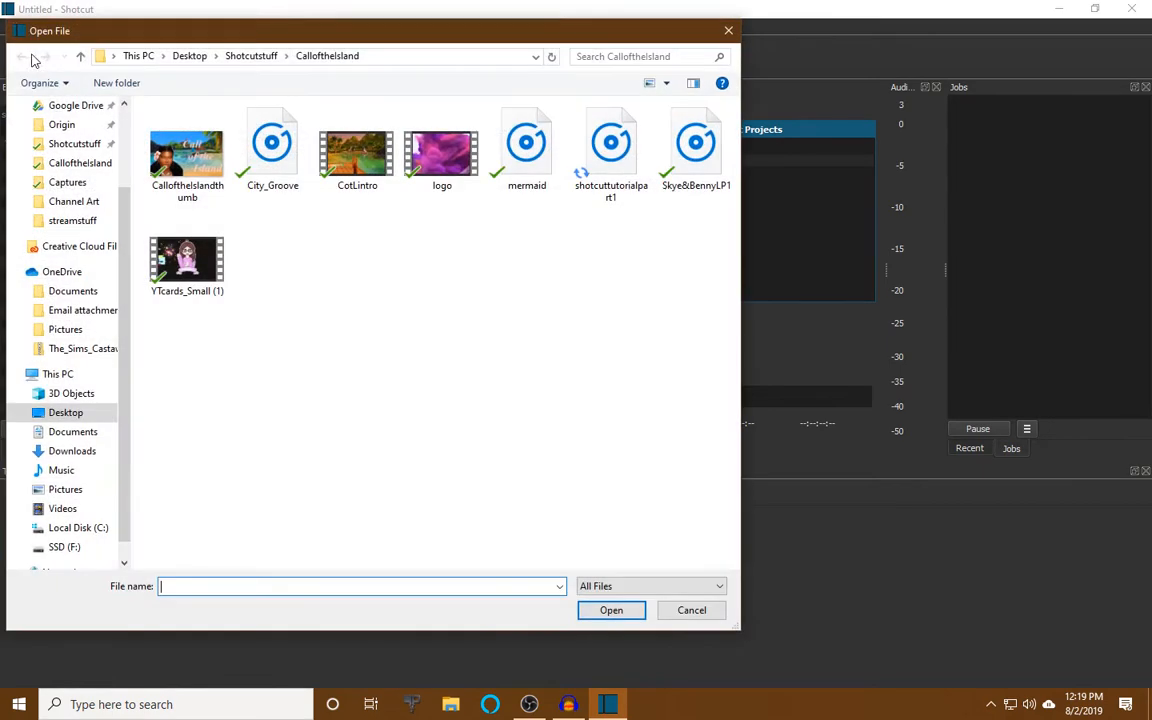
scroll(86, 240, "up", 2)
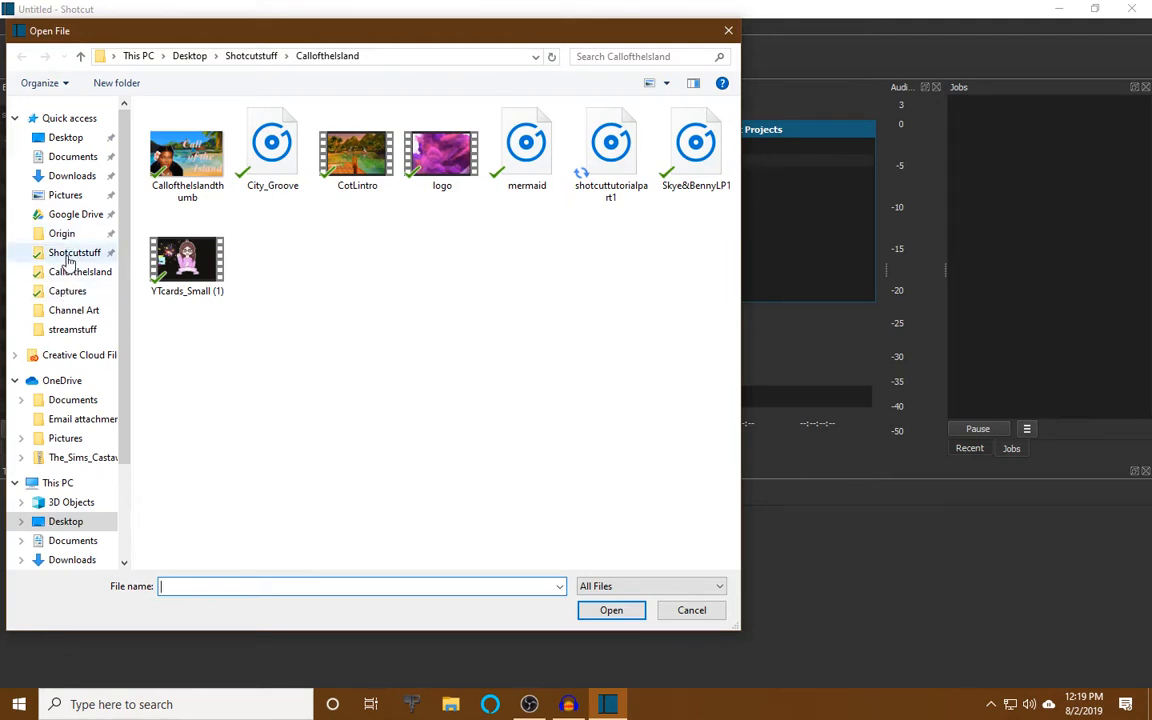
left_click(67, 256)
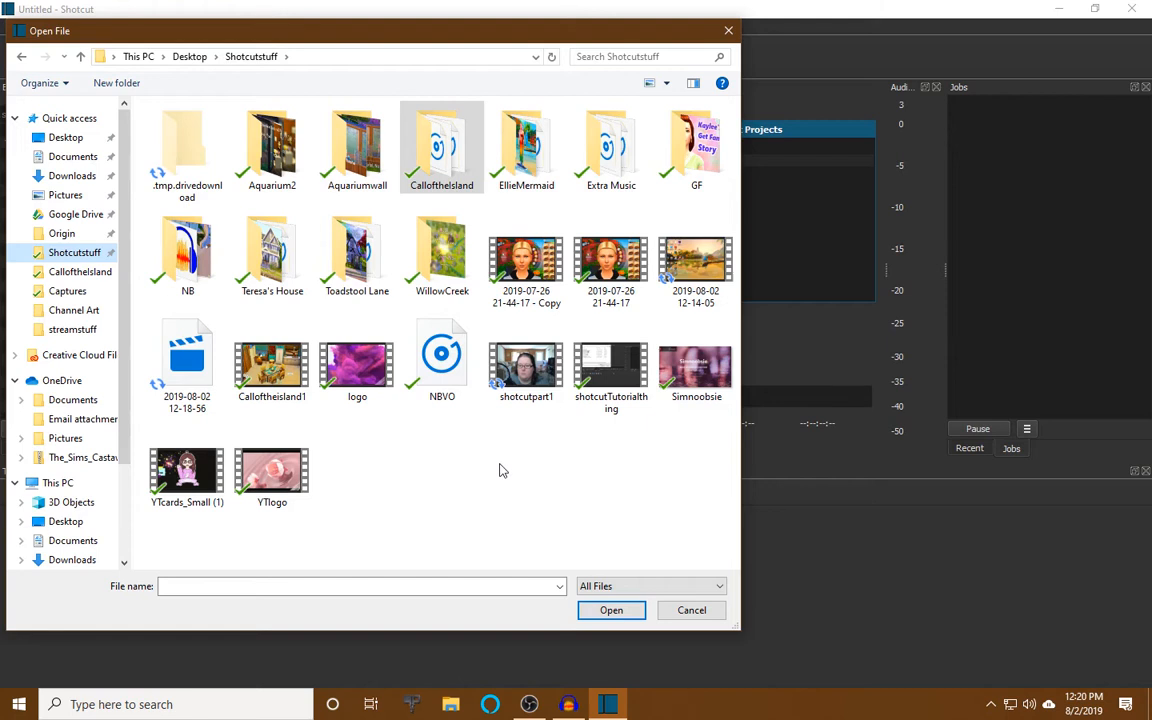
left_click(271, 474)
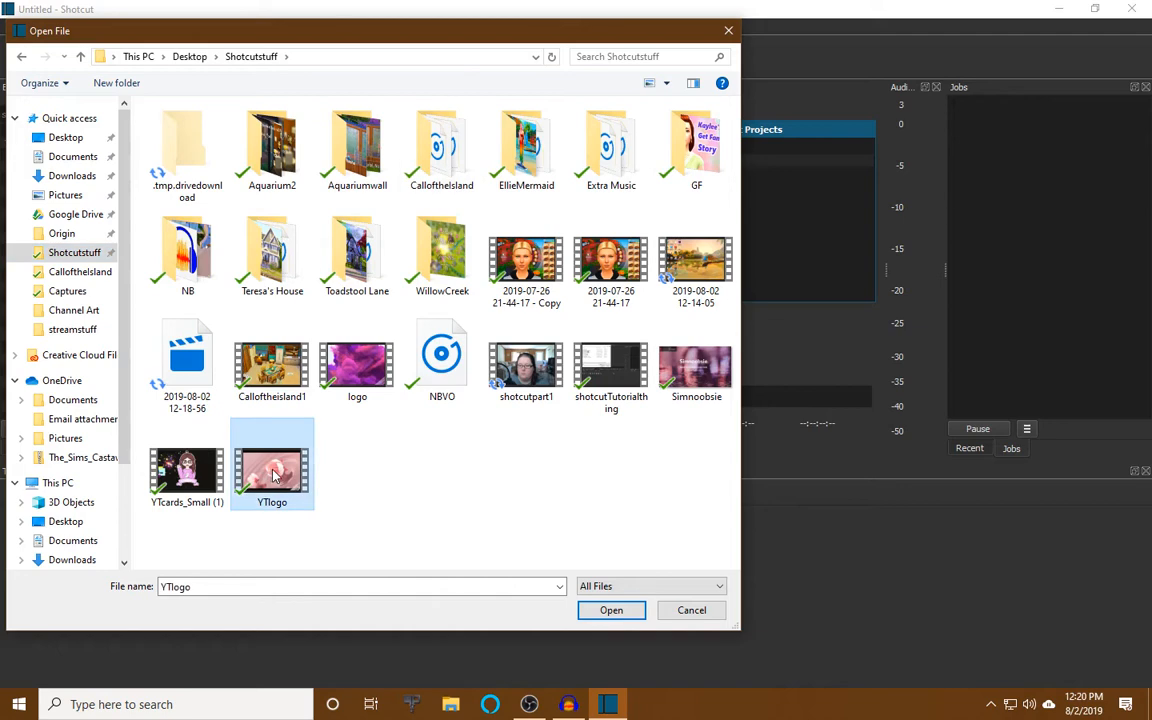
left_click(609, 611)
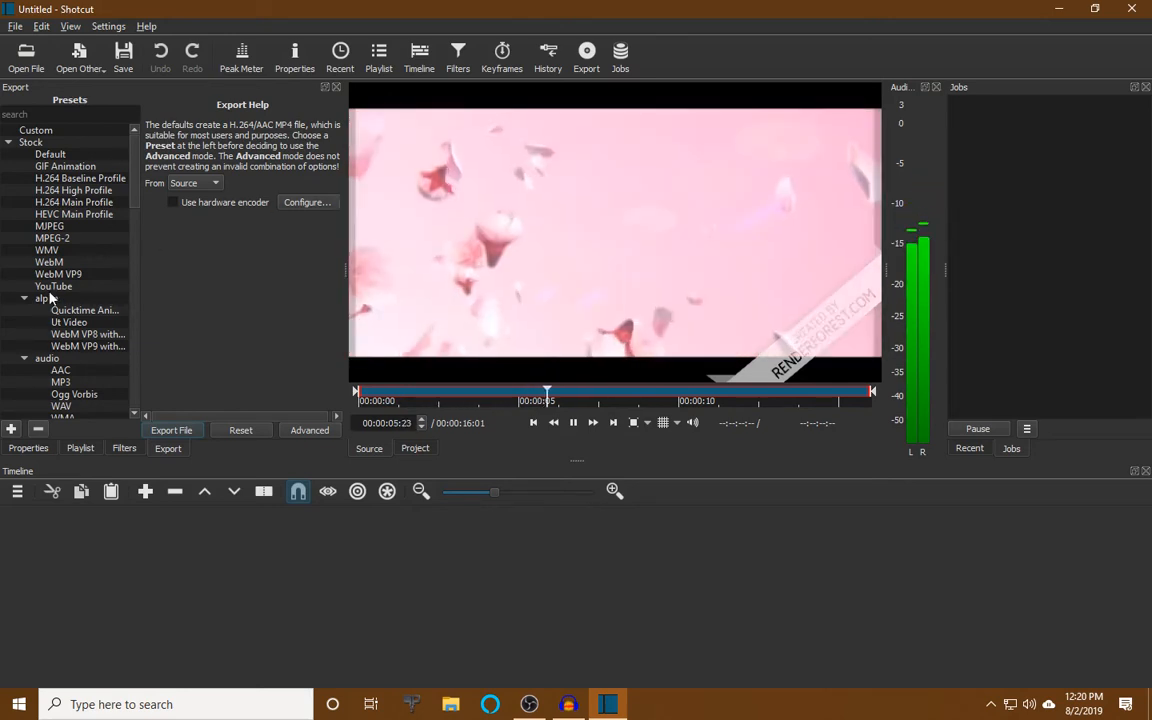
left_click(82, 451)
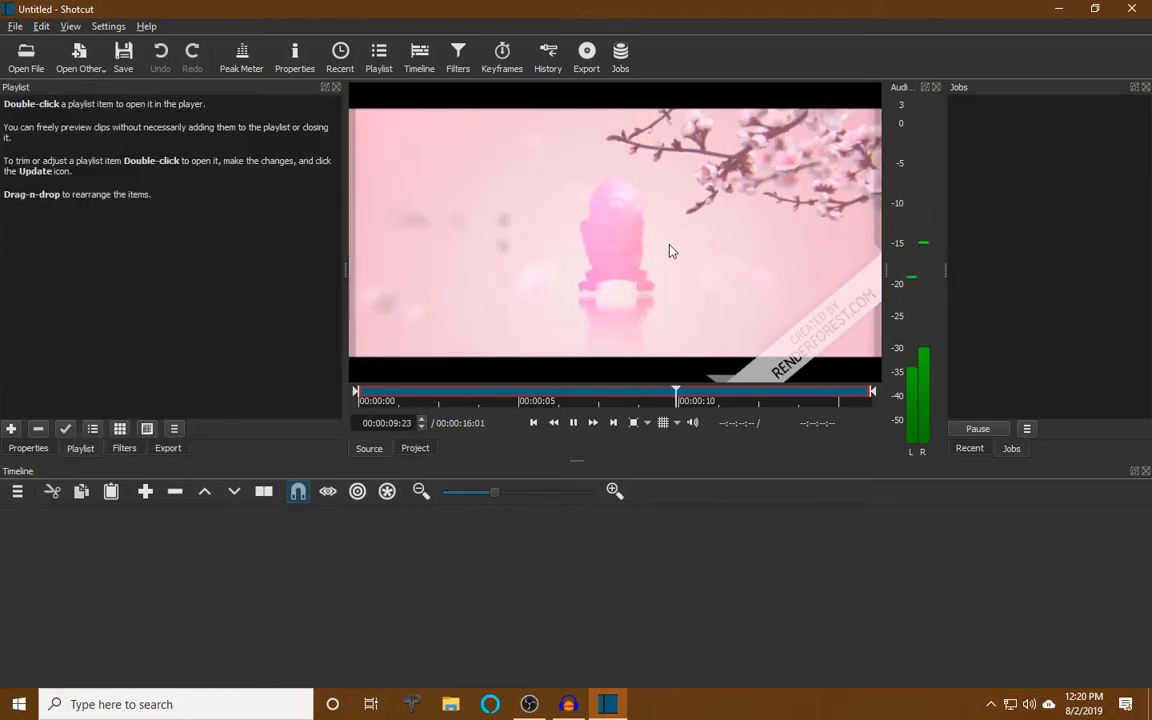
left_click_drag(670, 243, 110, 150)
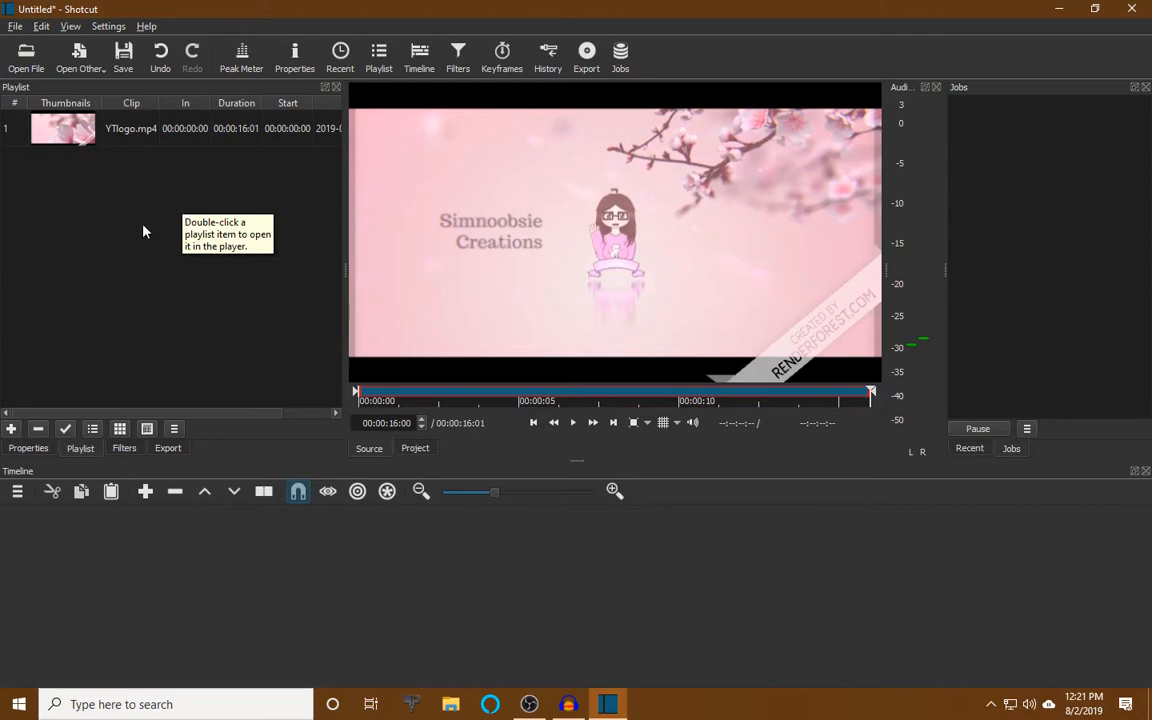
left_click(27, 57)
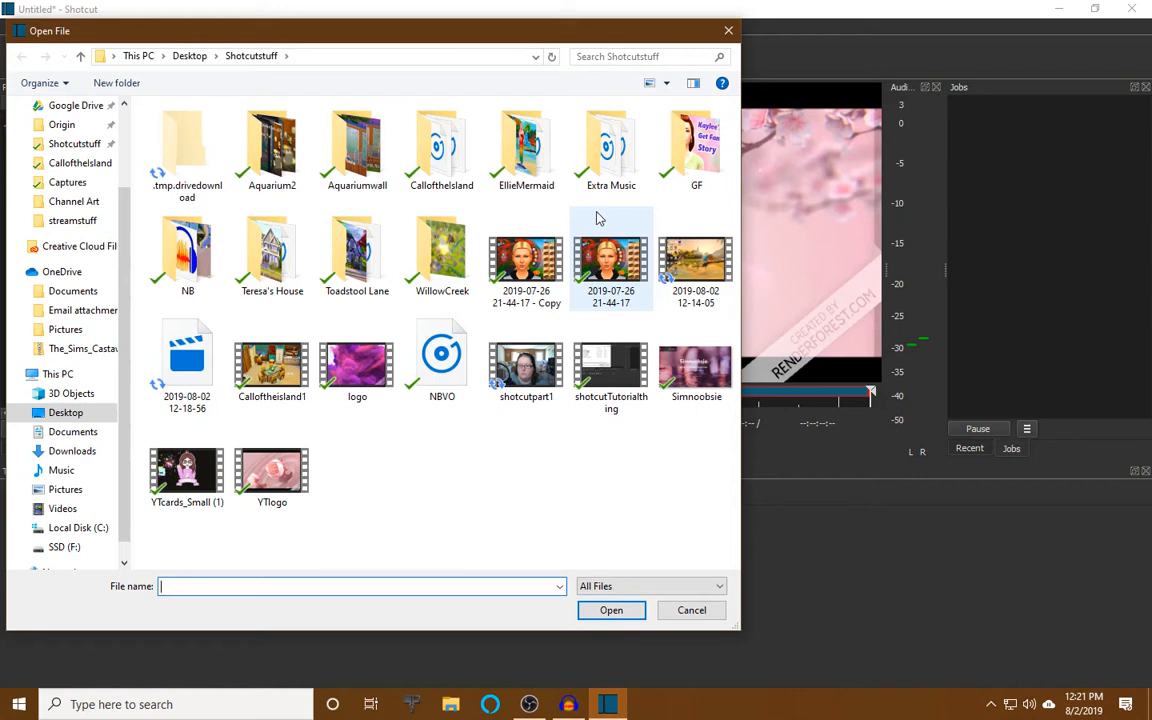
left_click(528, 262)
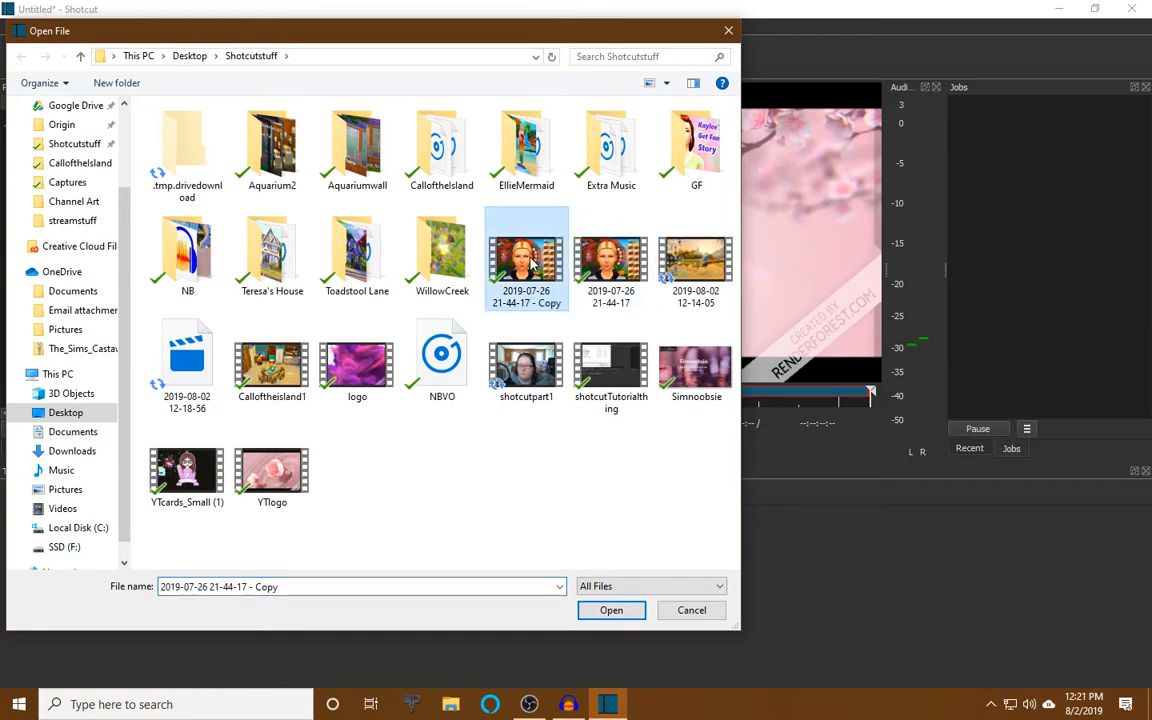
left_click(609, 610)
left_click_drag(591, 176, 22, 155)
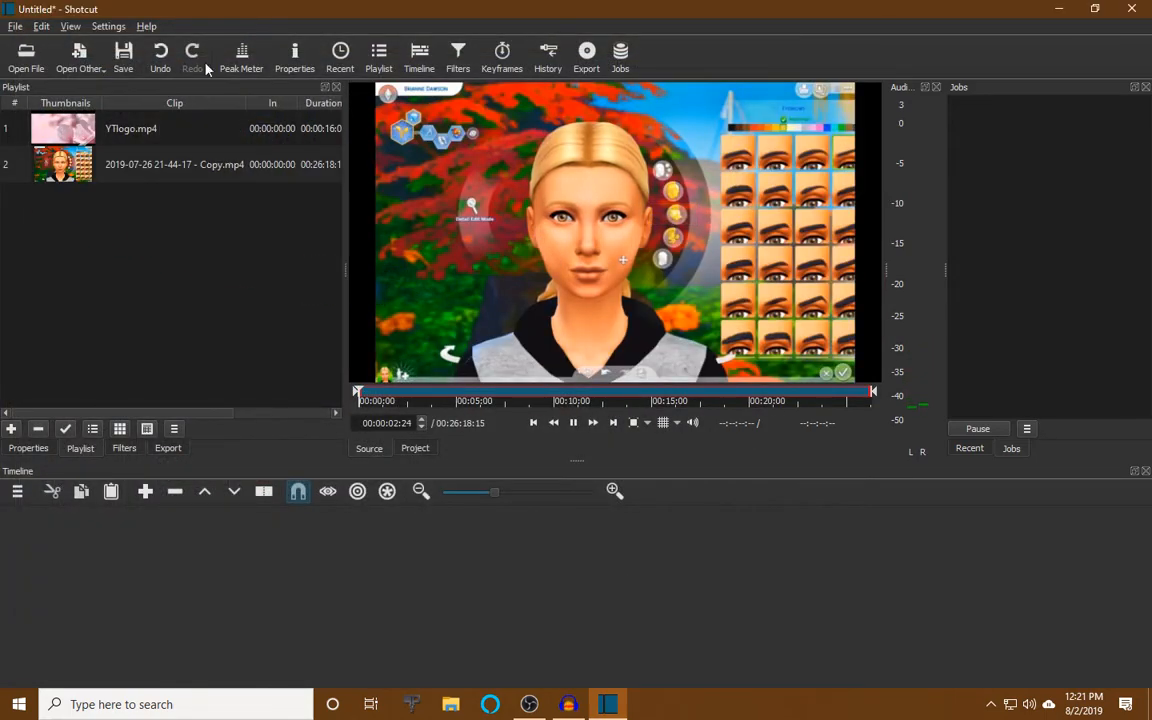
Open the YTcards_Small (1) video and add it as the third playlist item
left_click(26, 50)
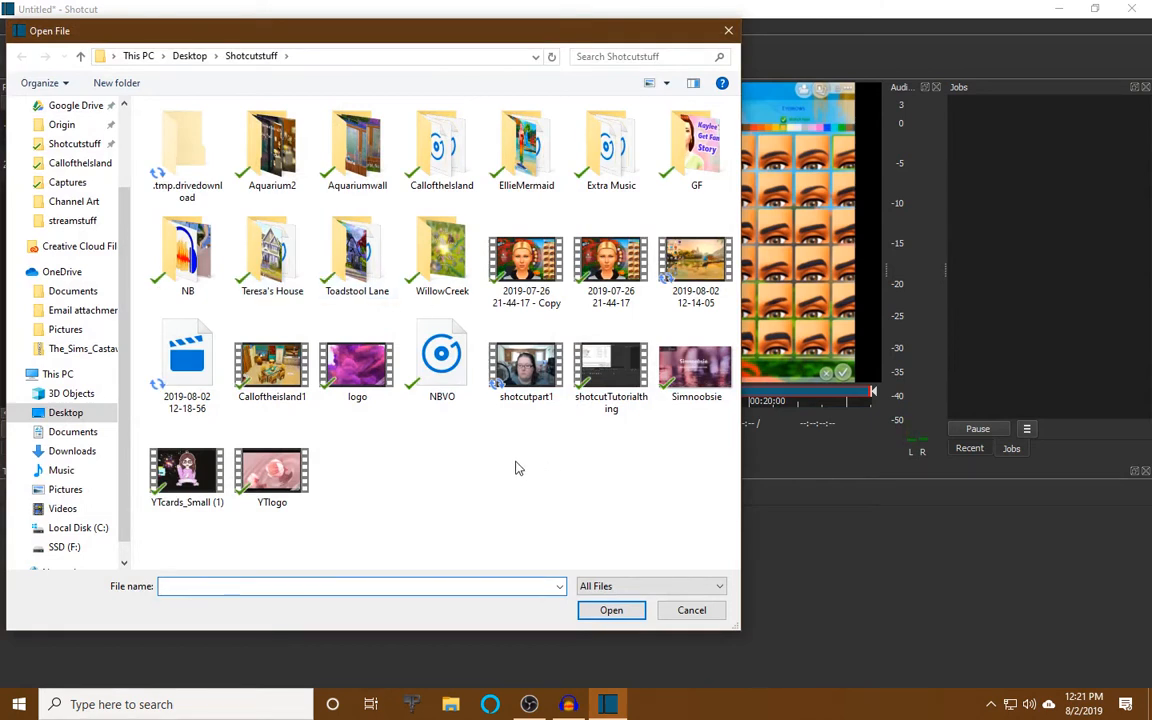
left_click(187, 472)
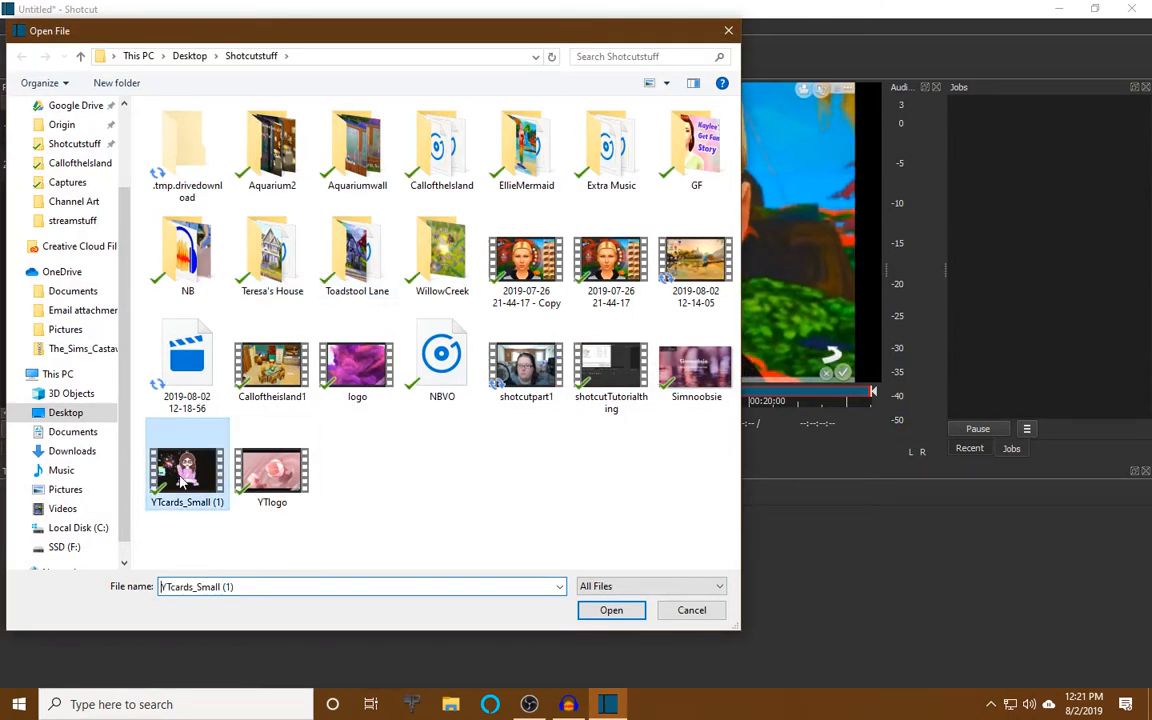
left_click(607, 612)
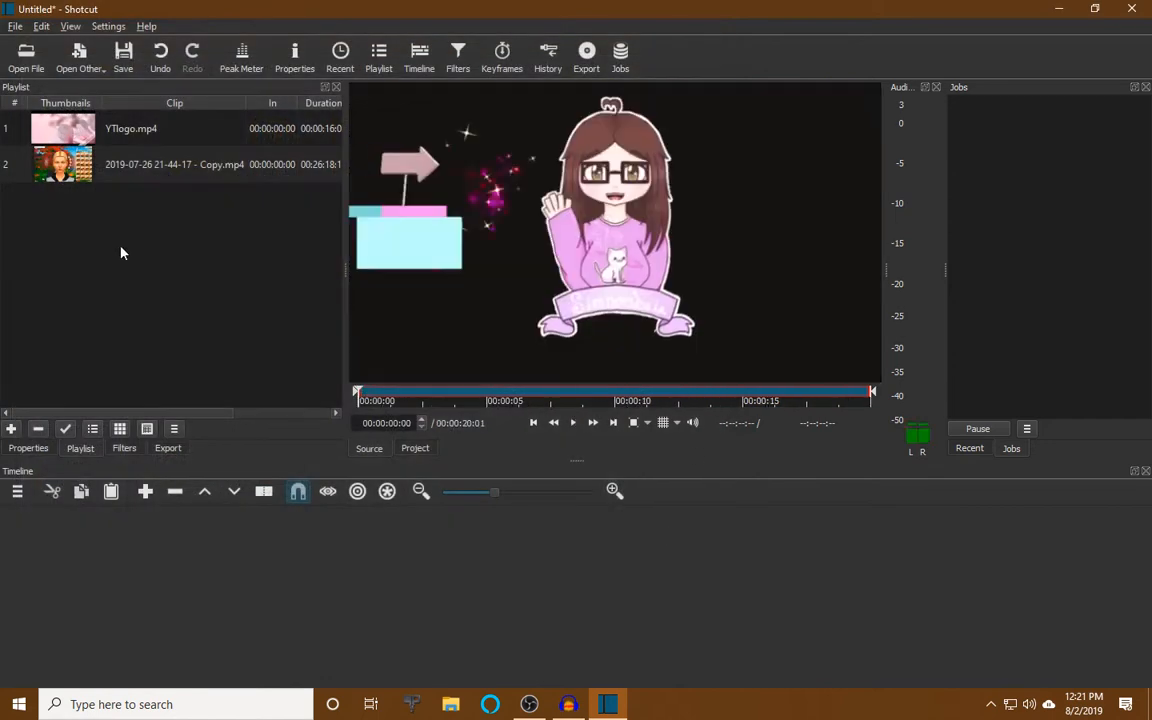
left_click_drag(600, 240, 240, 269)
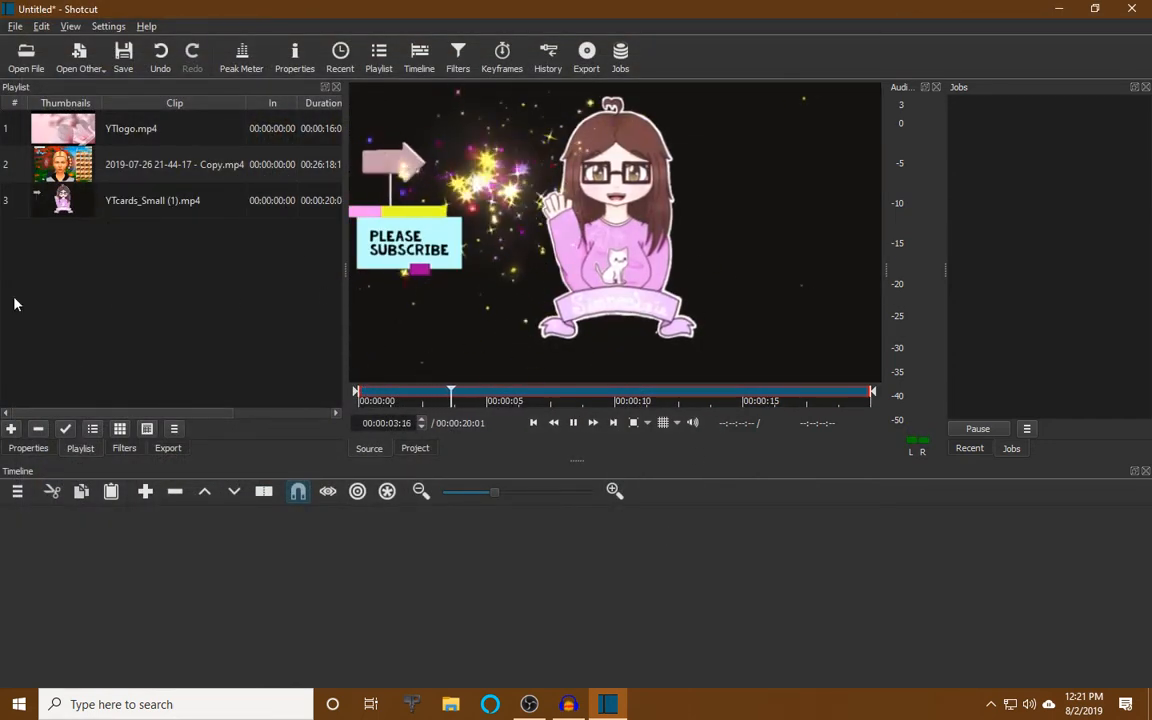
Open the Real_Bad_Girl music file from the Extra Music folder and add it to the playlist
left_click(26, 55)
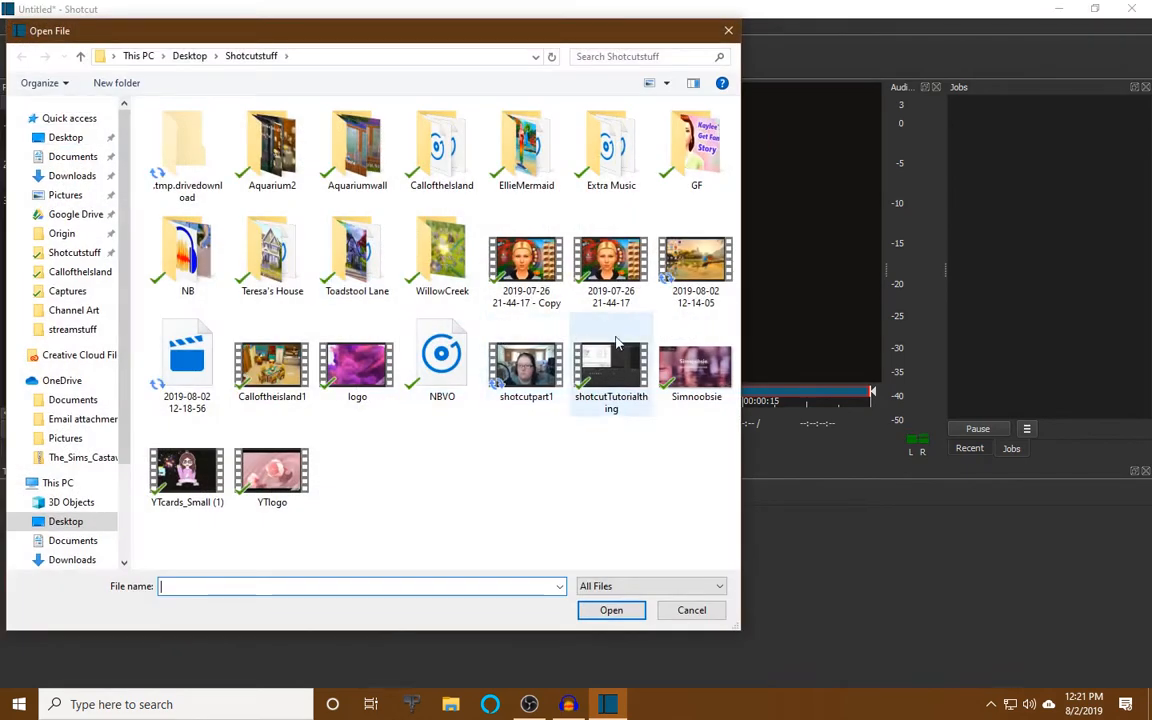
double_click(608, 146)
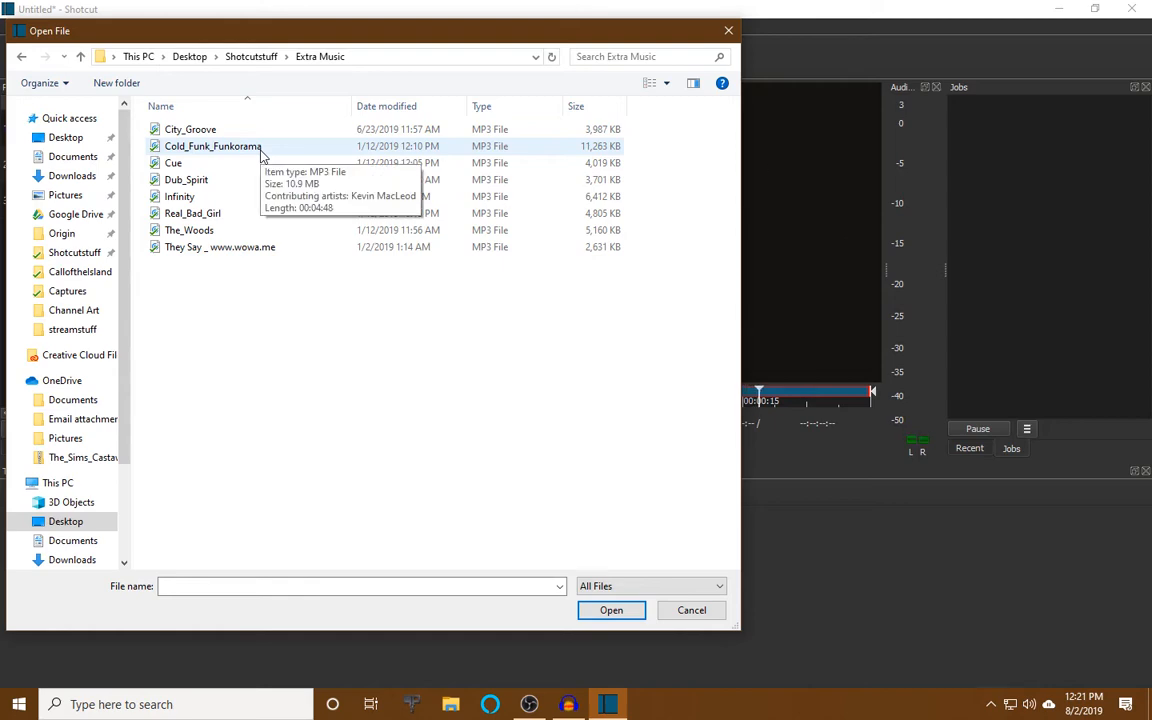
left_click(222, 213)
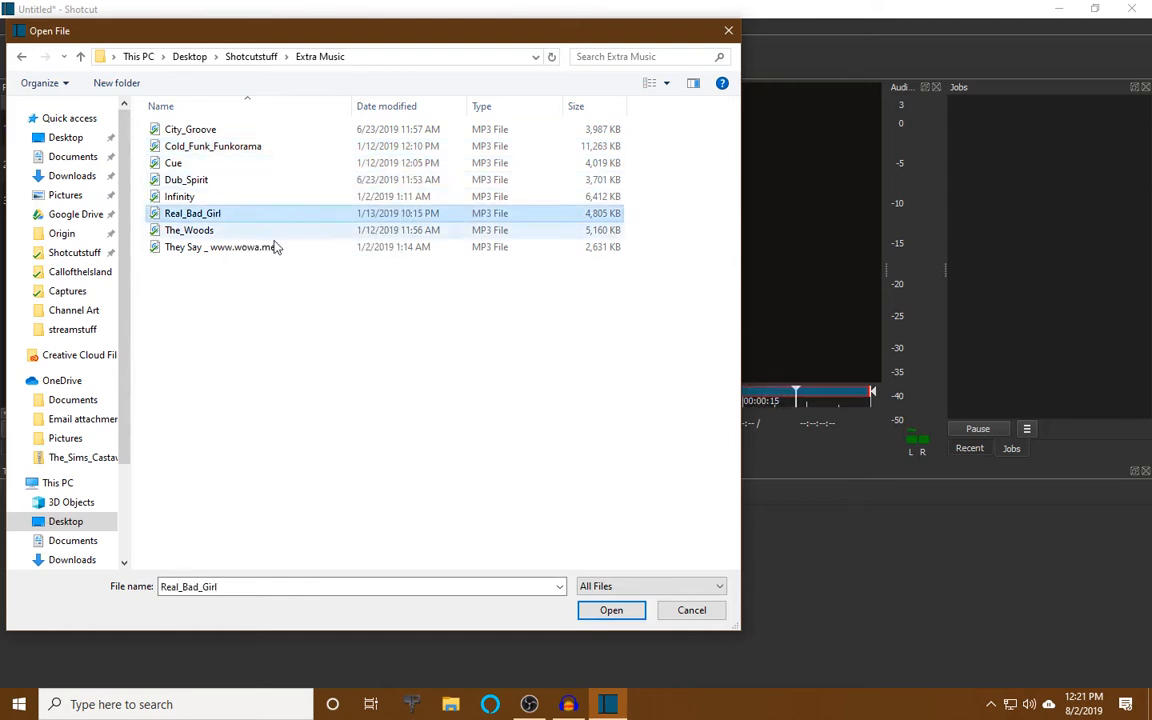
left_click(605, 613)
left_click_drag(581, 272, 100, 255)
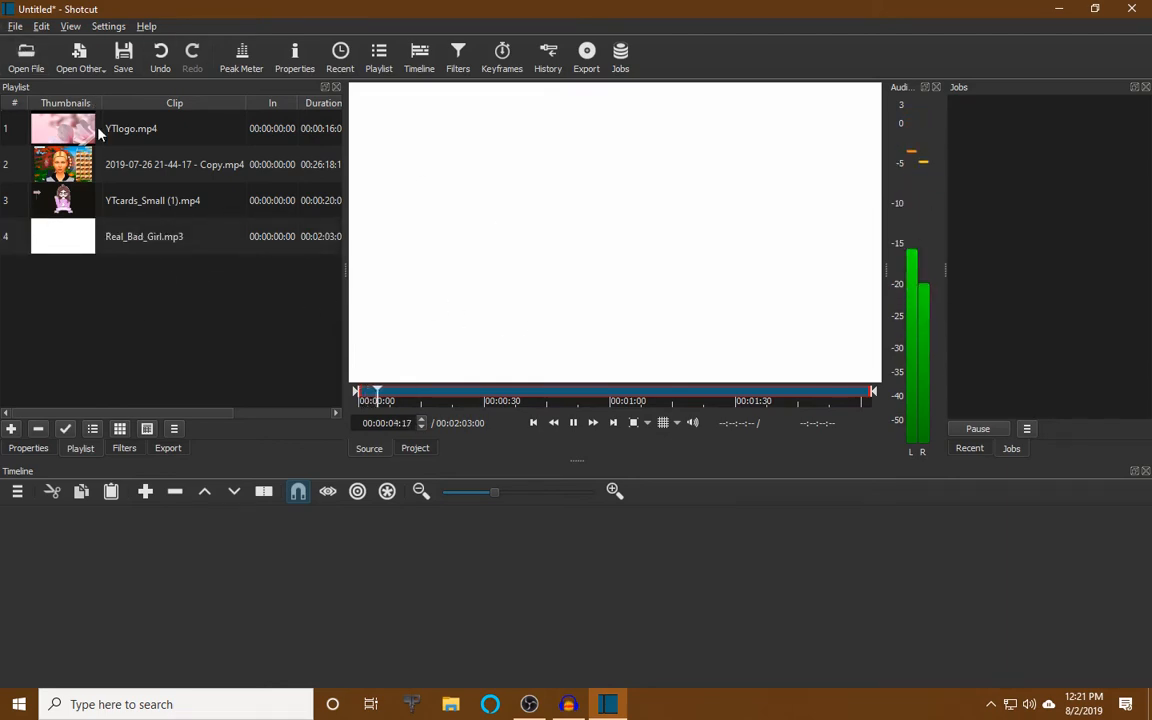
left_click(28, 55)
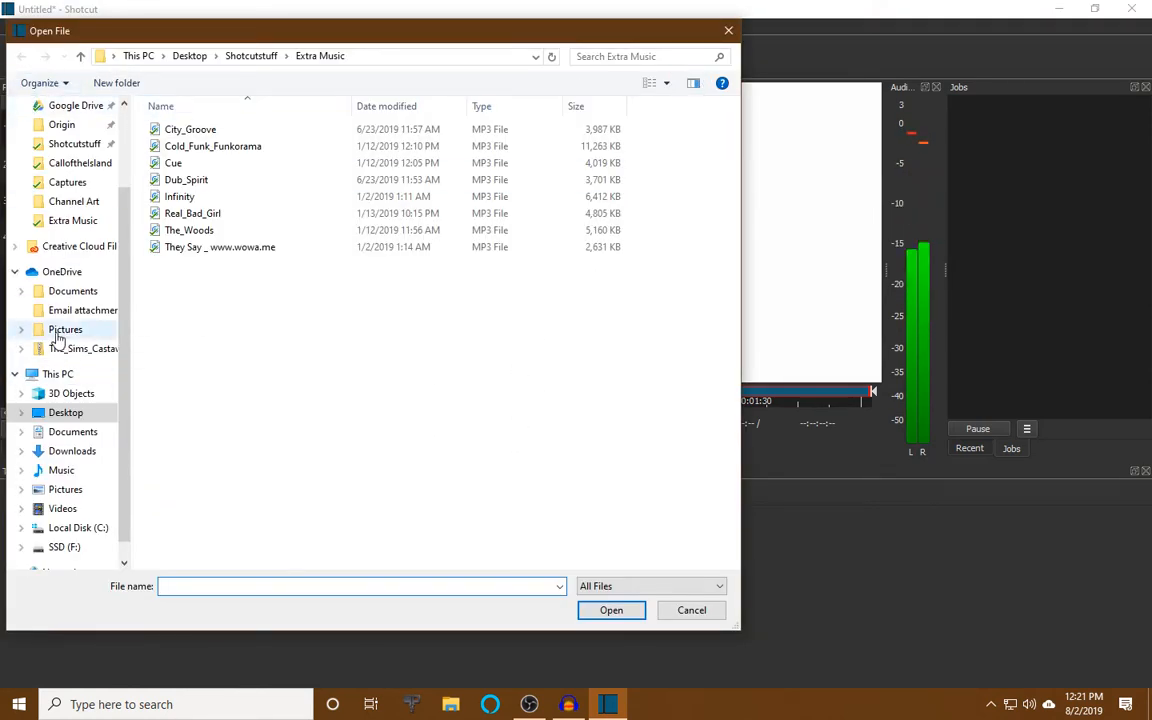
scroll(58, 338, "up", 2)
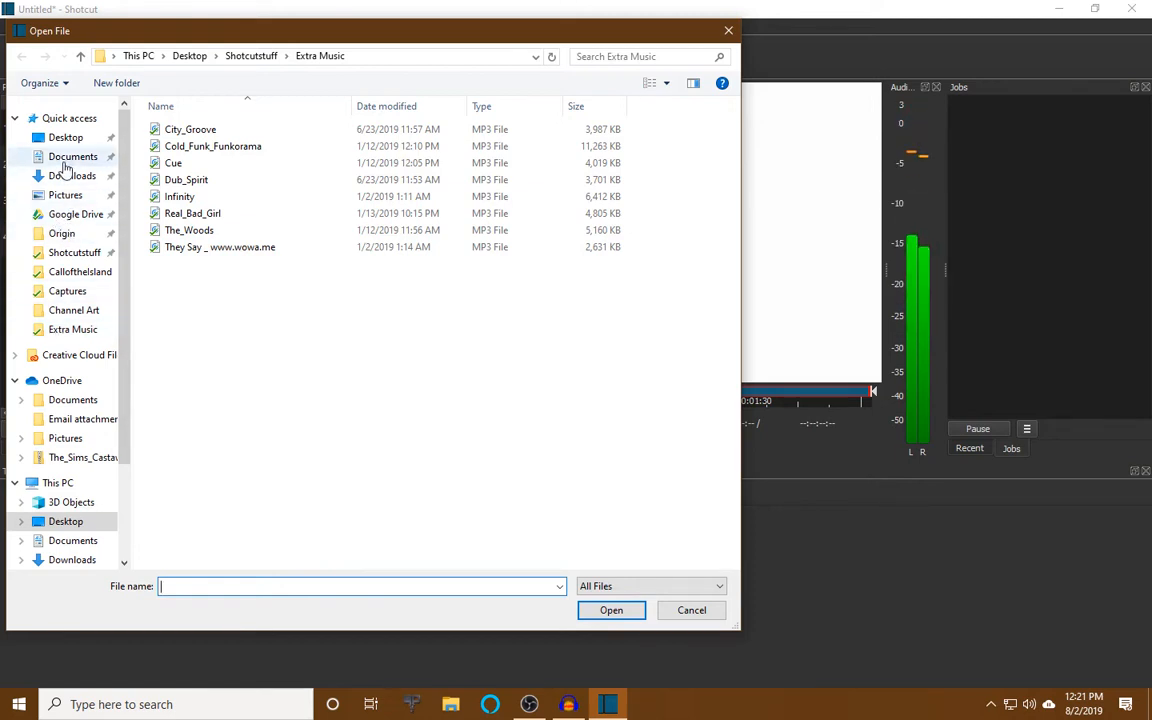
left_click(63, 254)
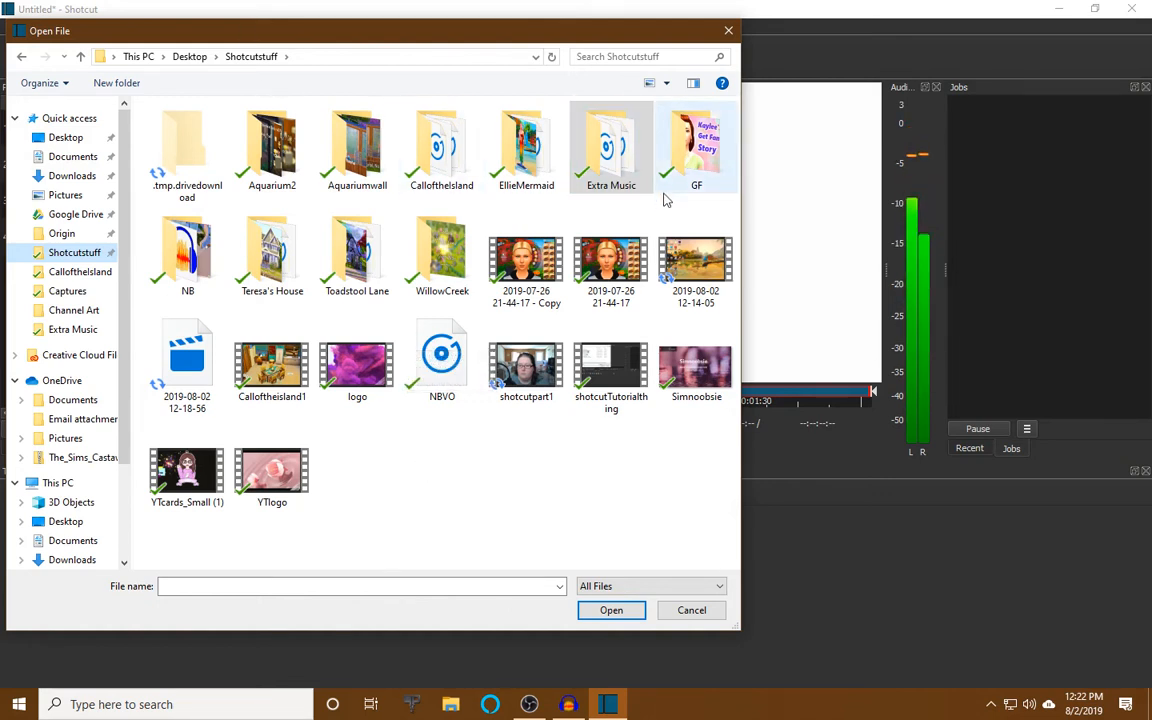
left_click(730, 33)
Pause playback, add a video track to the timeline, and place the YTlogo clip at its start
left_click(573, 422)
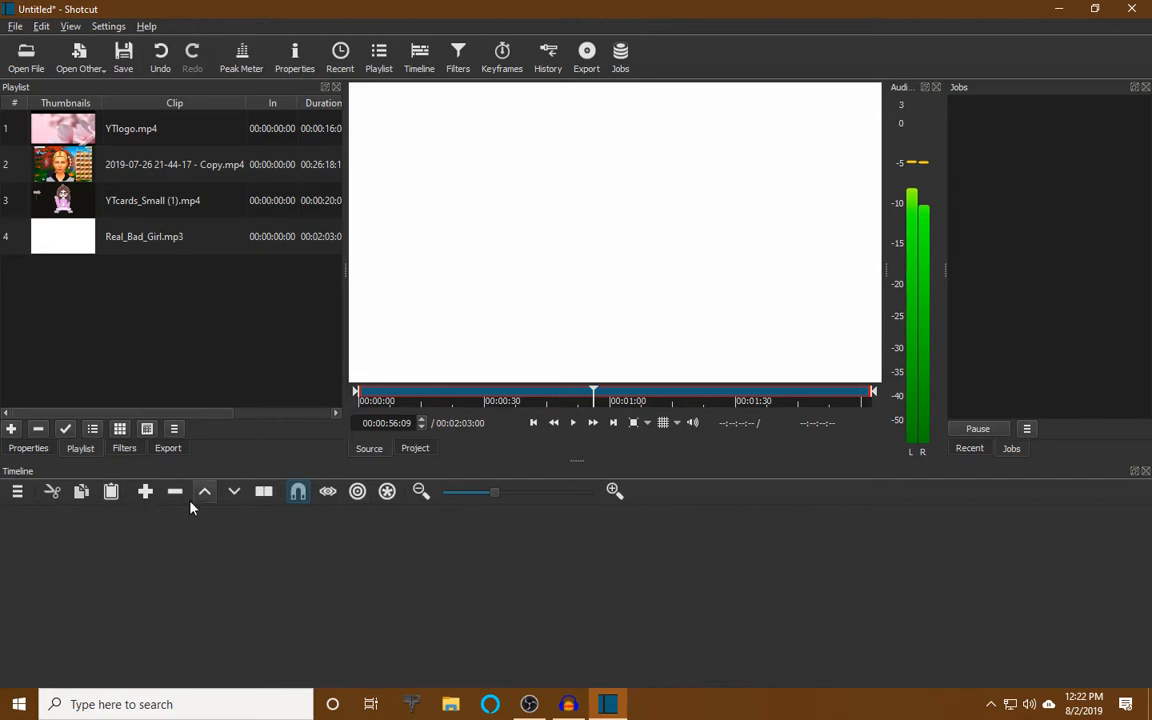
left_click(18, 492)
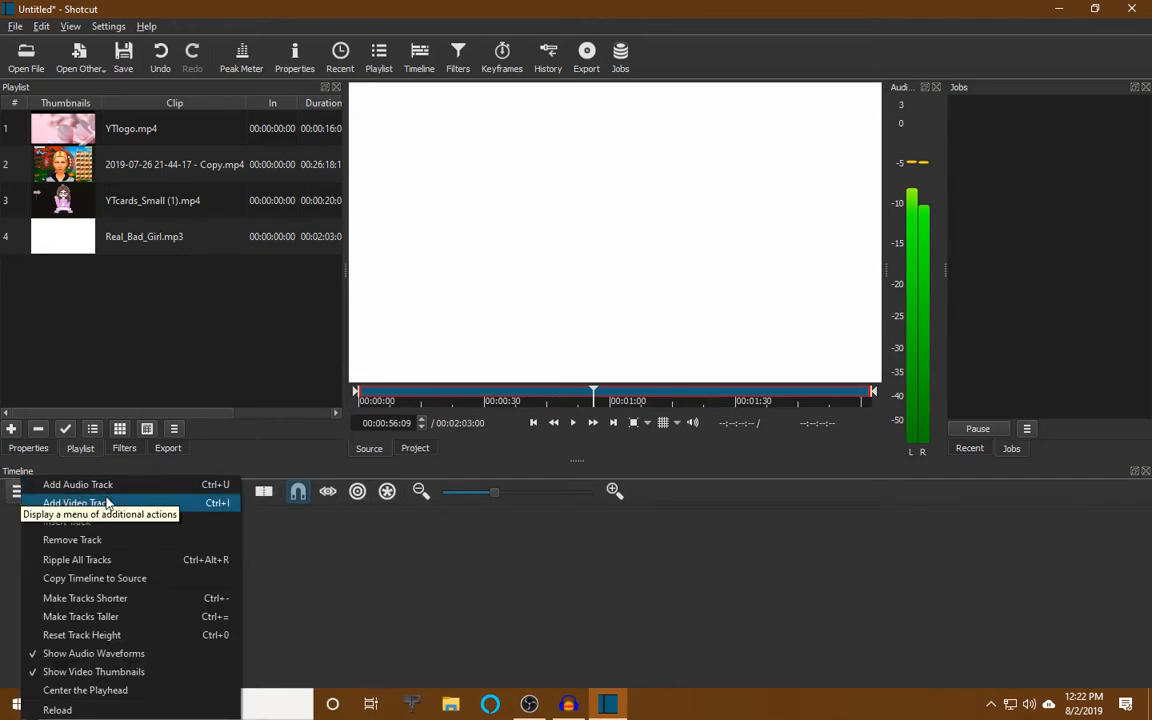
left_click(137, 505)
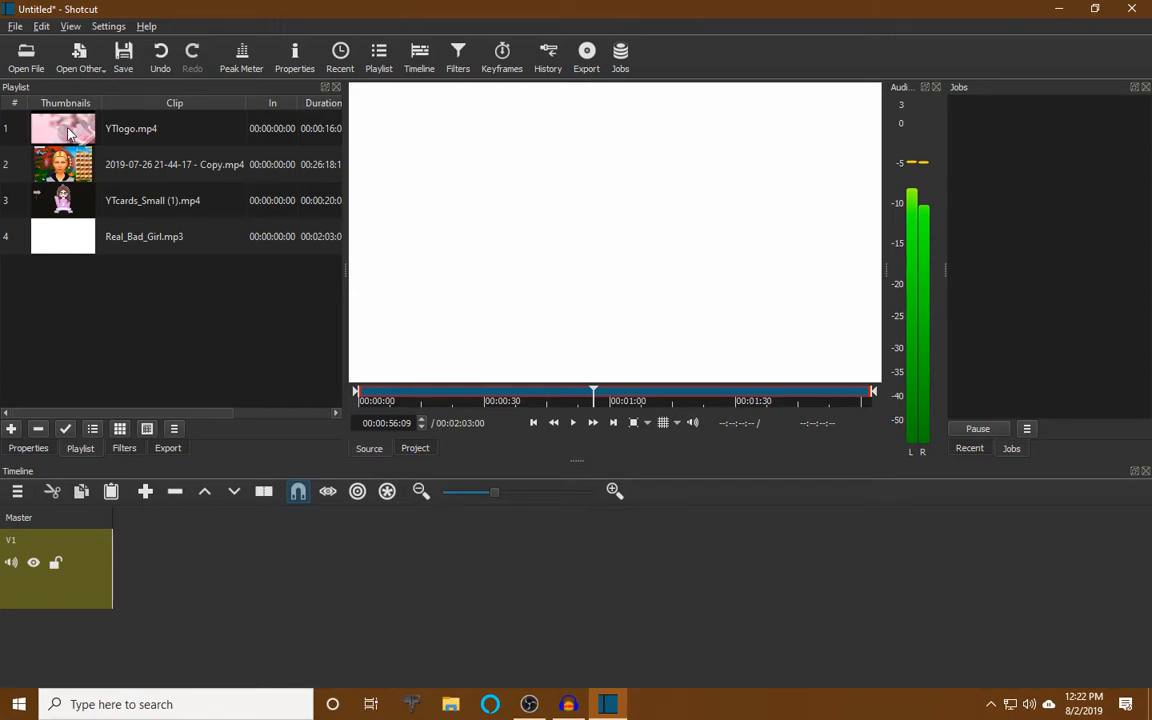
left_click_drag(68, 130, 572, 217)
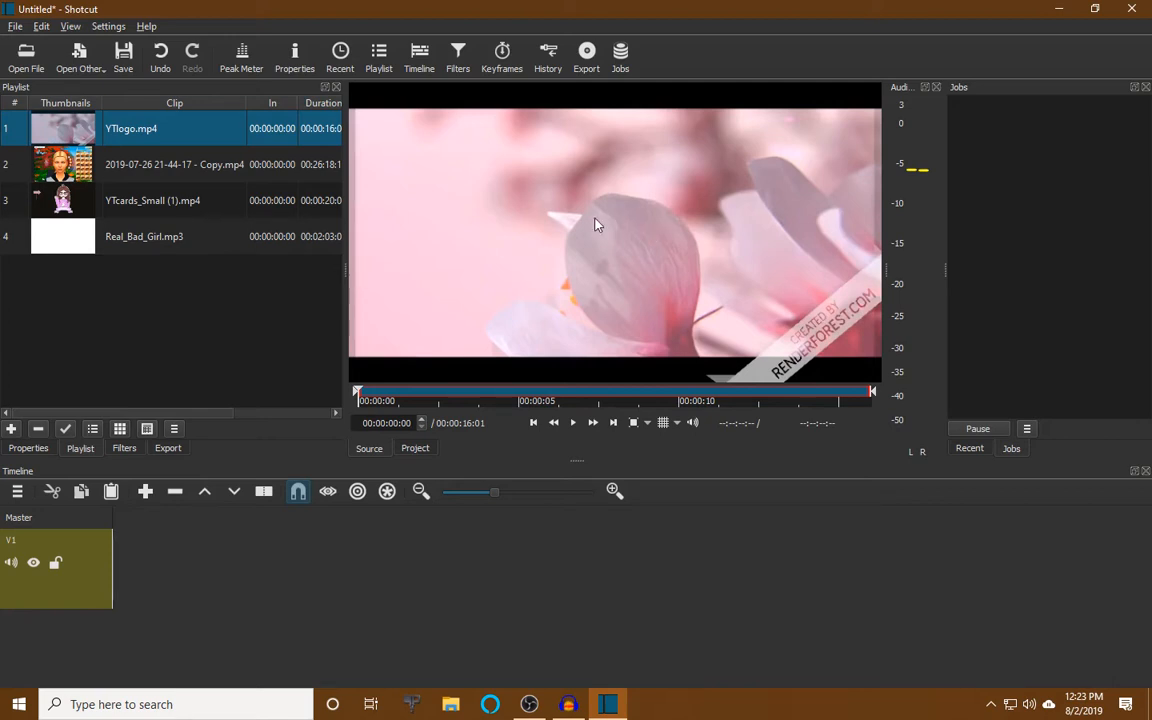
left_click_drag(600, 226, 120, 568)
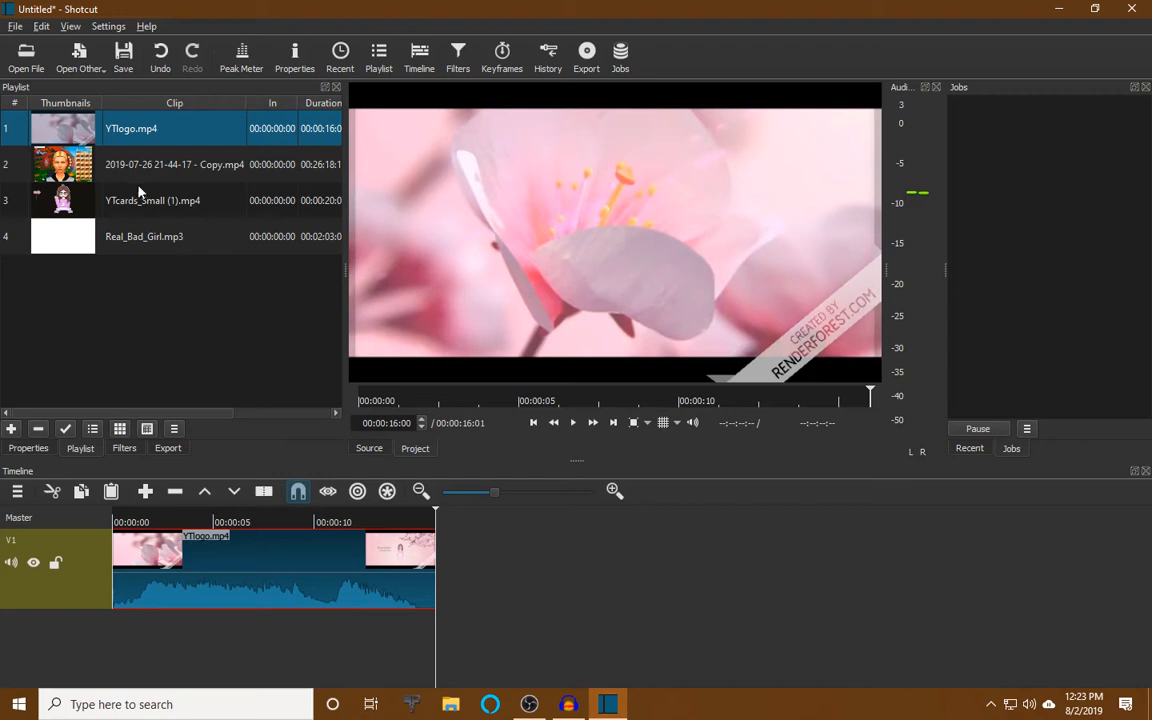
left_click(58, 168)
left_click_drag(58, 168, 499, 204)
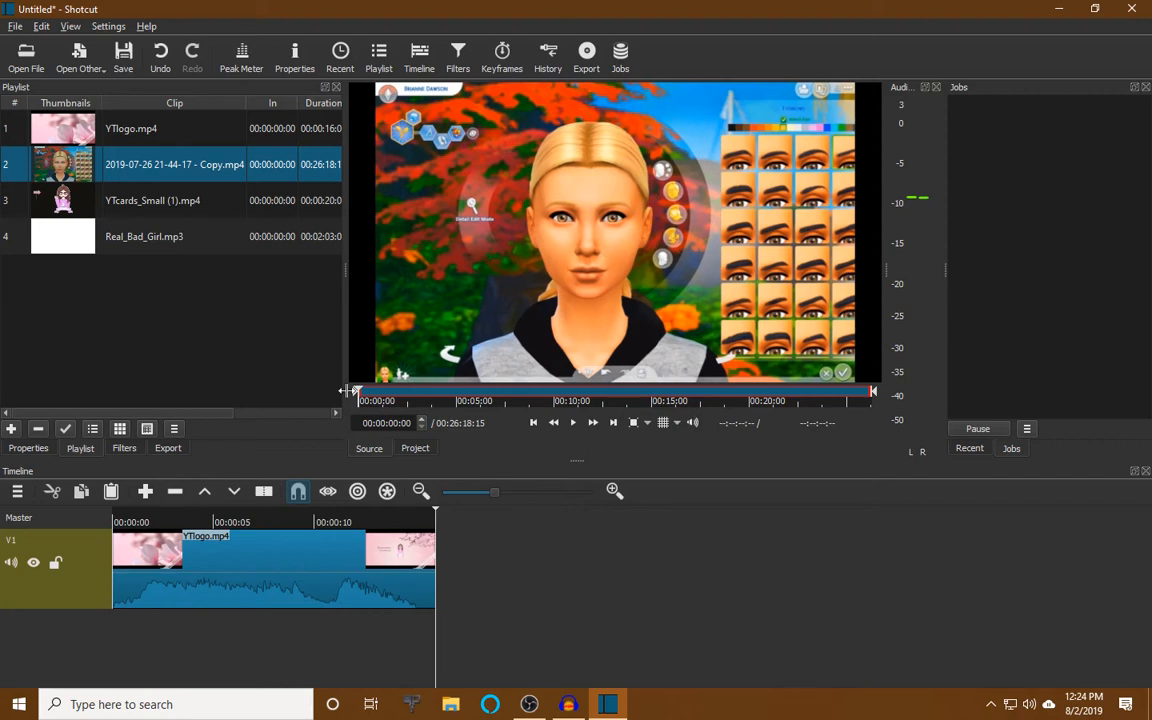
left_click(27, 449)
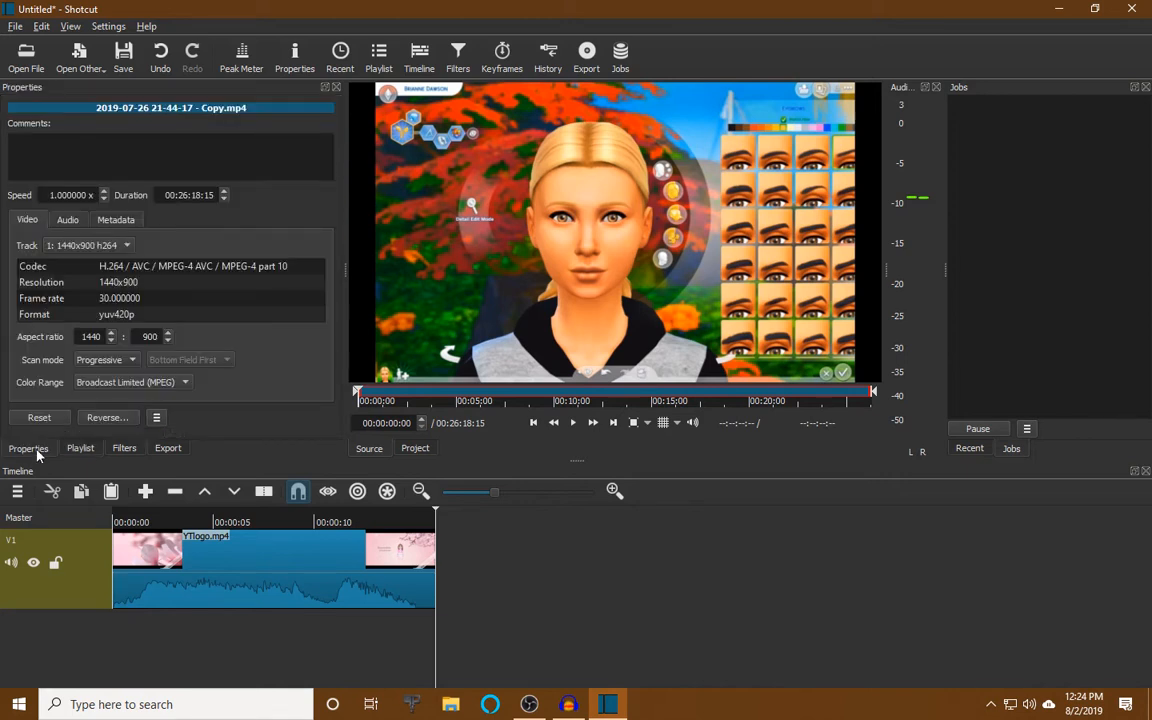
left_click(68, 220)
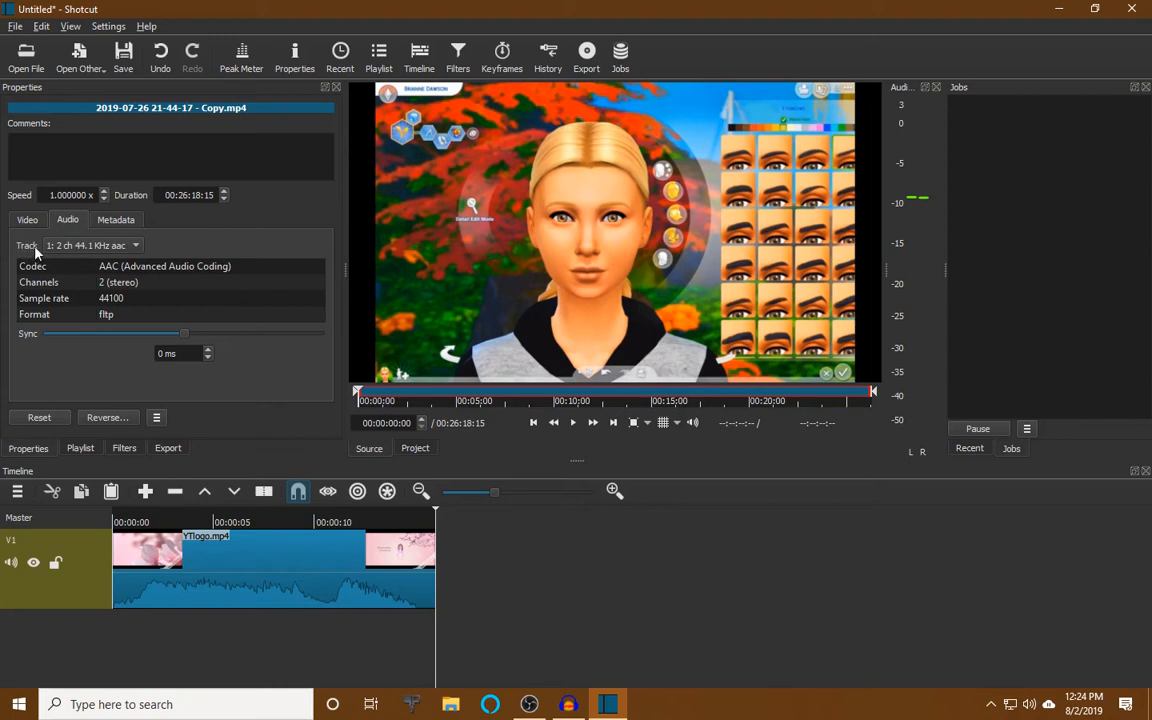
left_click(130, 246)
left_click(61, 232)
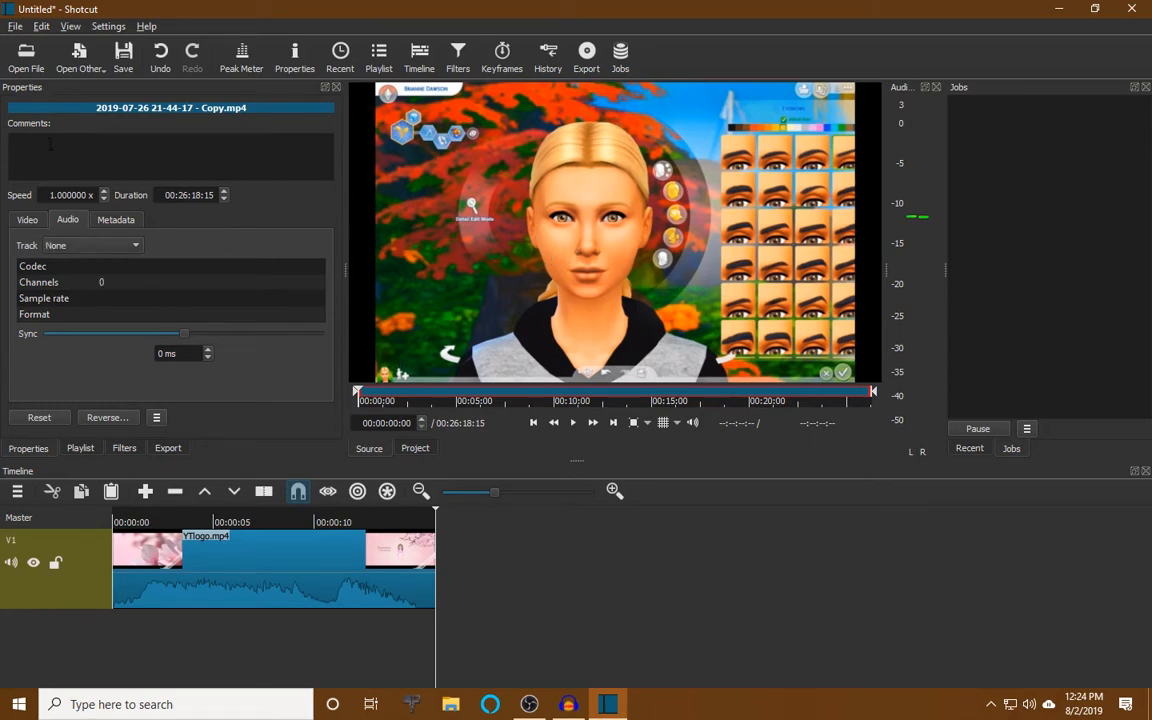
left_click(104, 193)
left_click(104, 193)
left_click(104, 193)
left_click(104, 193)
left_click(104, 193)
left_click(104, 193)
left_click(104, 193)
left_click(104, 193)
key("Return")
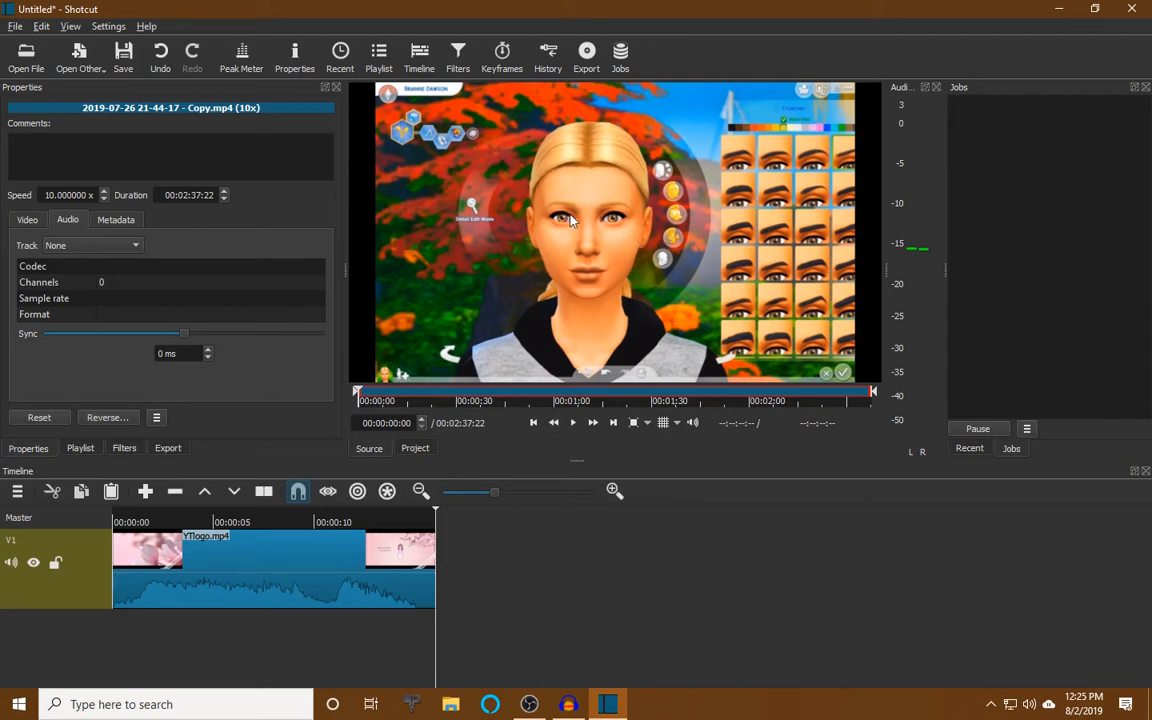
Place the sped-up clip on track V1 directly after YTlogo and preview it from its beginning
left_click_drag(578, 210, 591, 589)
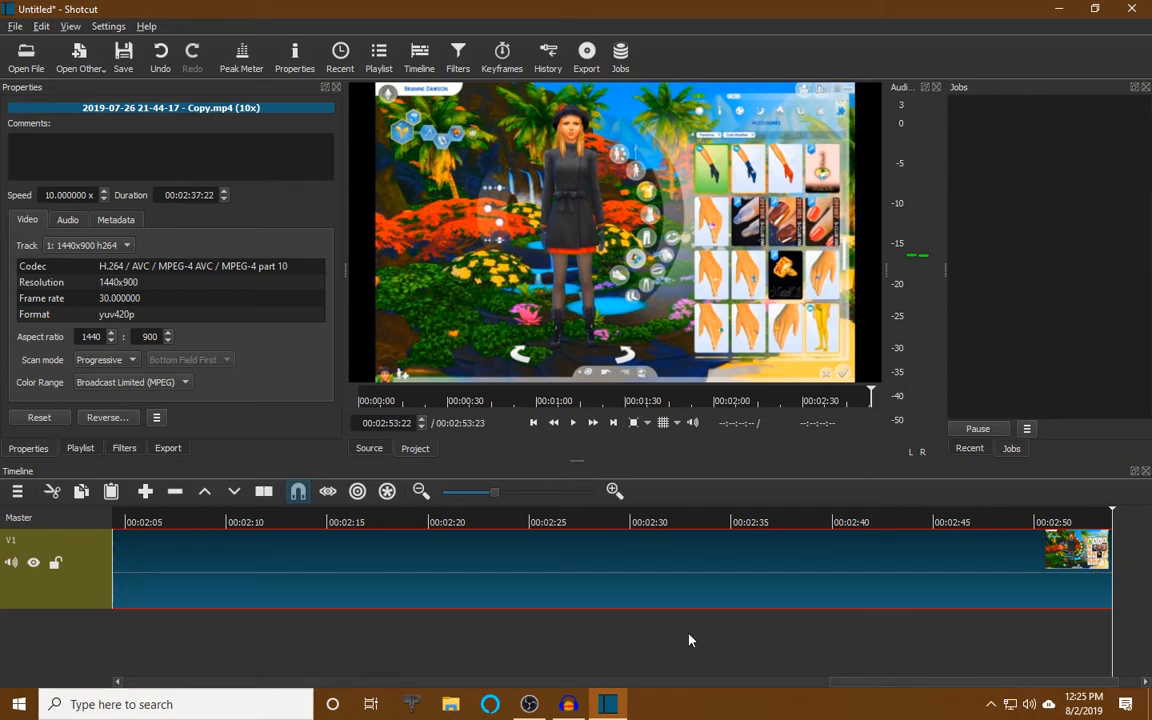
left_click(533, 427)
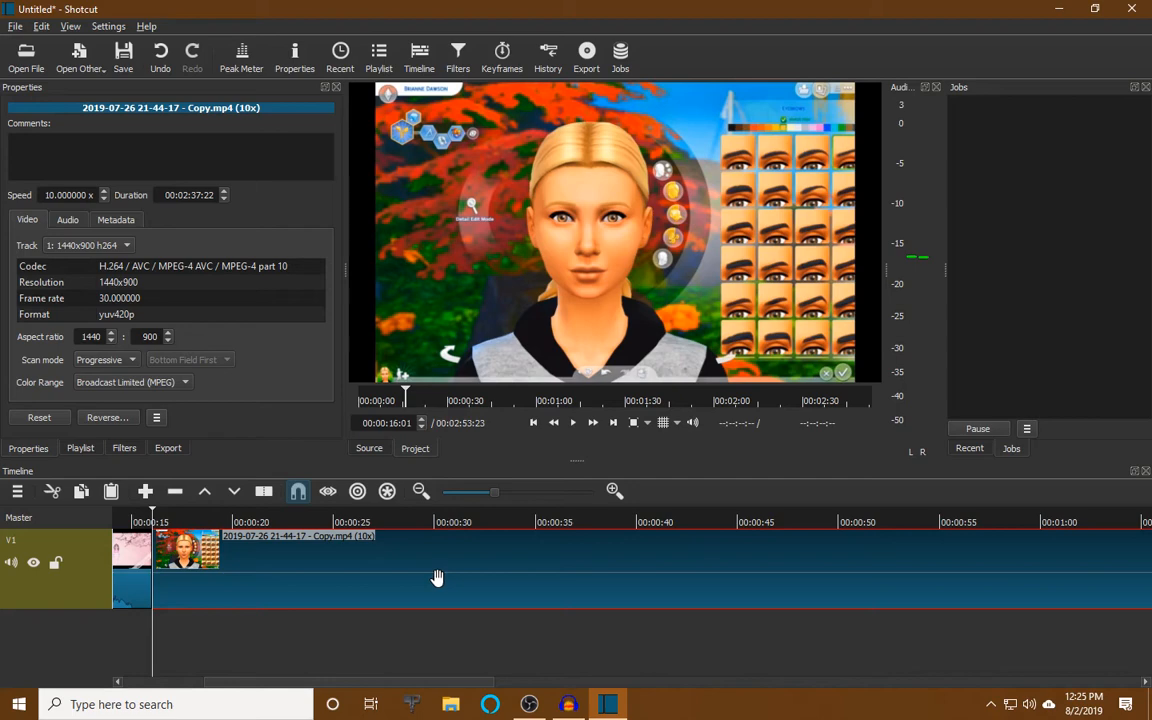
left_click(574, 424)
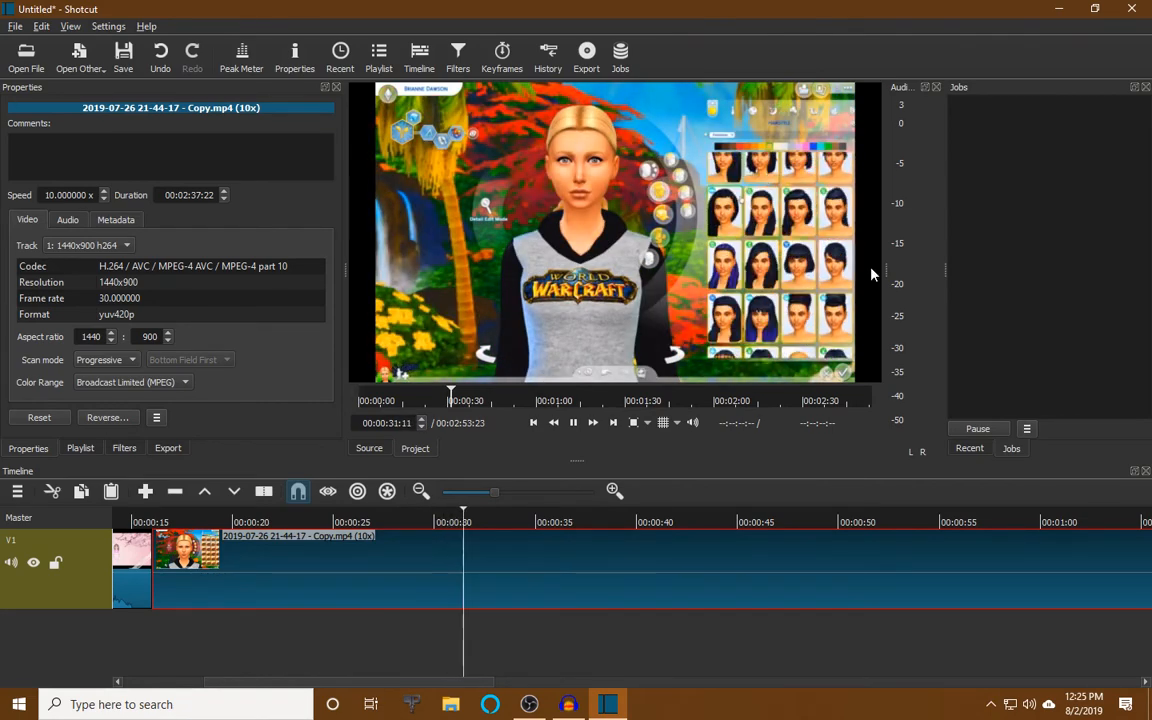
left_click(574, 424)
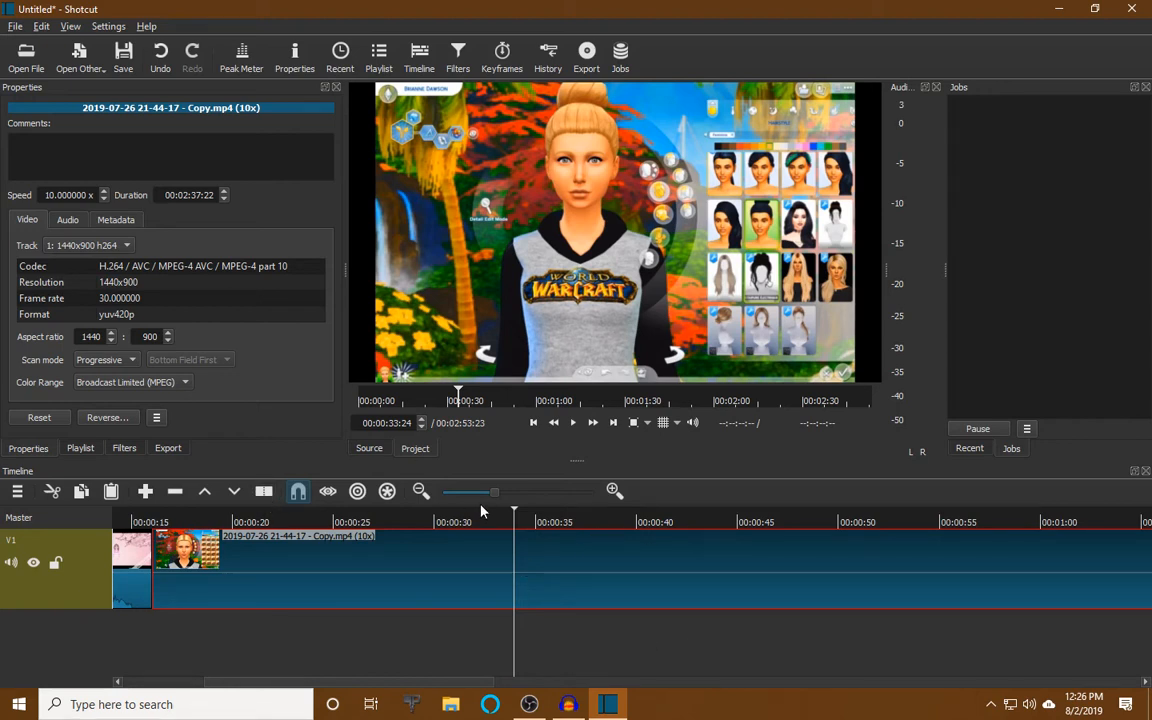
Split the sped-up gameplay clip on track V1 at 00:00:33:13 and again at 00:00:44:18
mouse_move(515, 513)
left_mouse_down()
mouse_move(486, 515)
mouse_move(524, 522)
mouse_move(506, 522)
left_mouse_up()
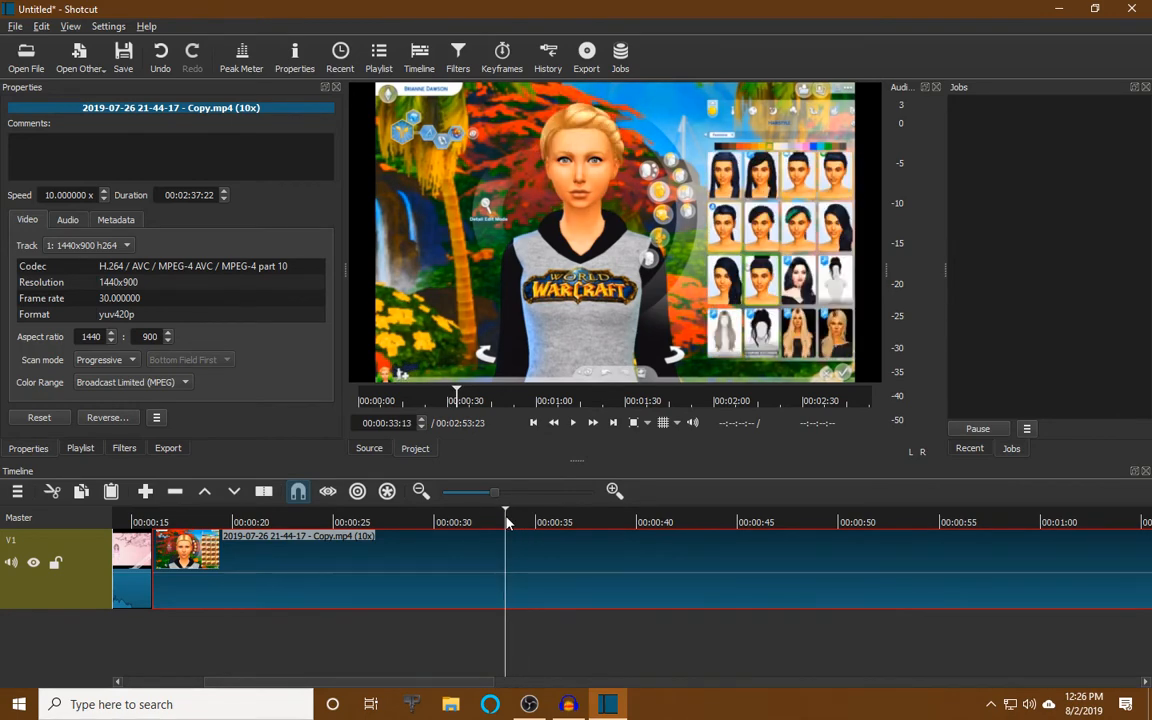
left_click(264, 492)
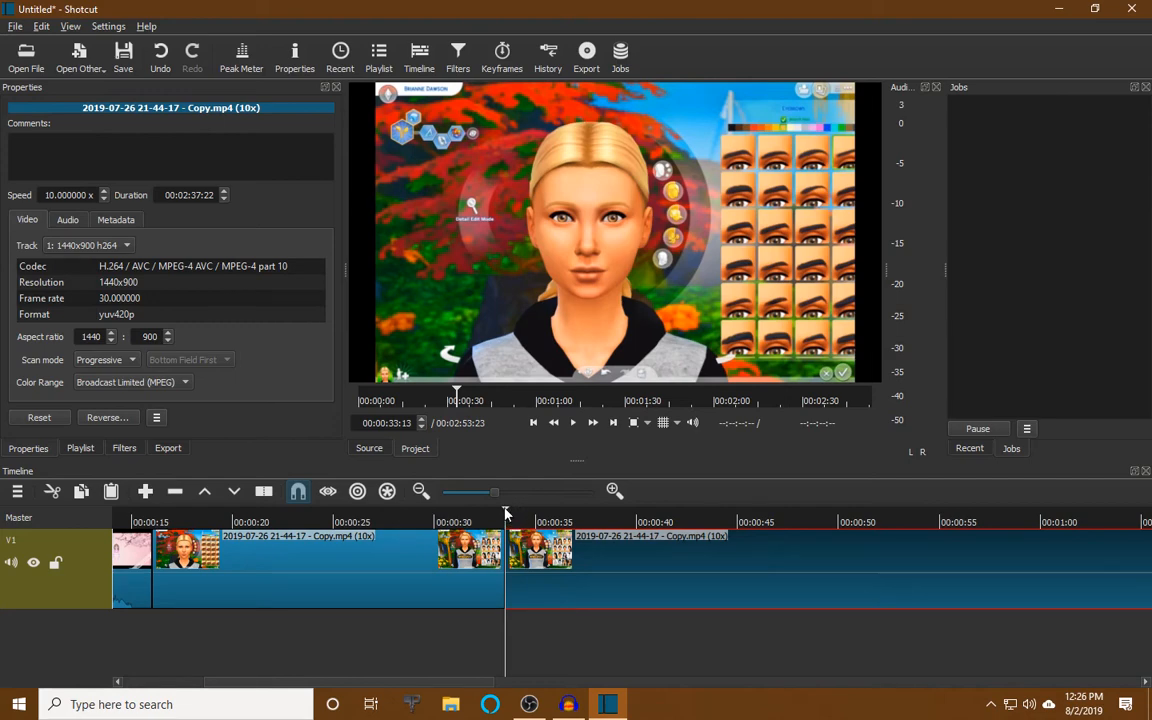
left_click_drag(505, 515, 582, 523)
left_click(574, 424)
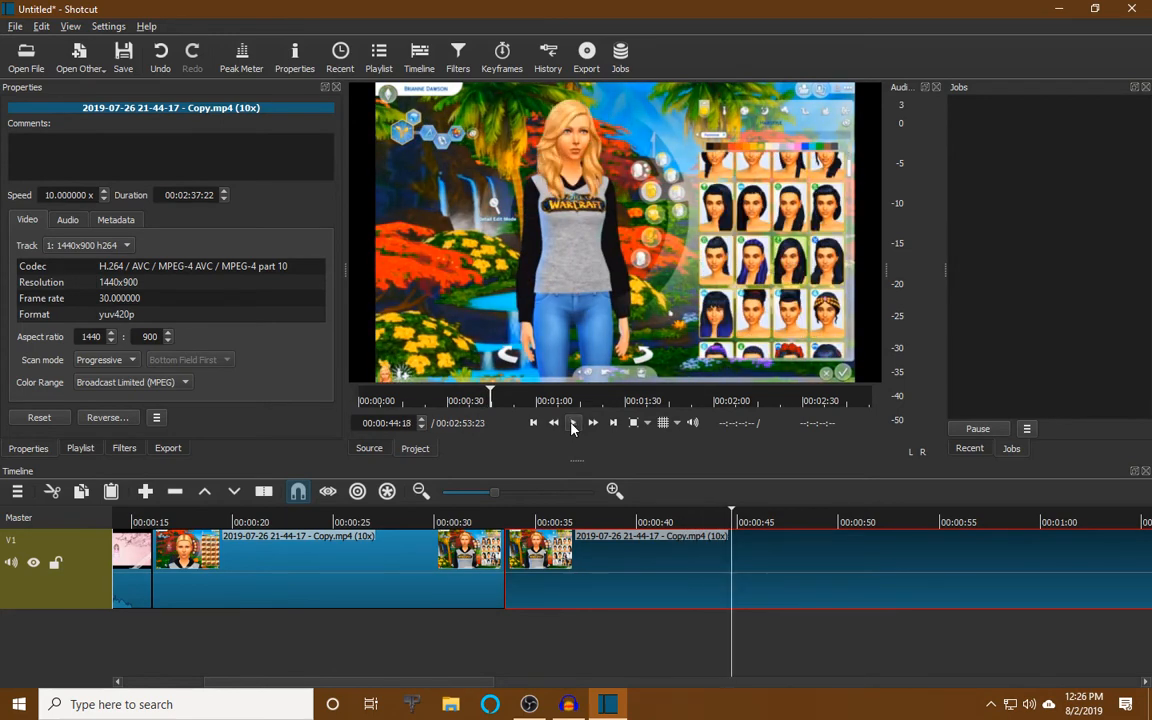
left_click(263, 491)
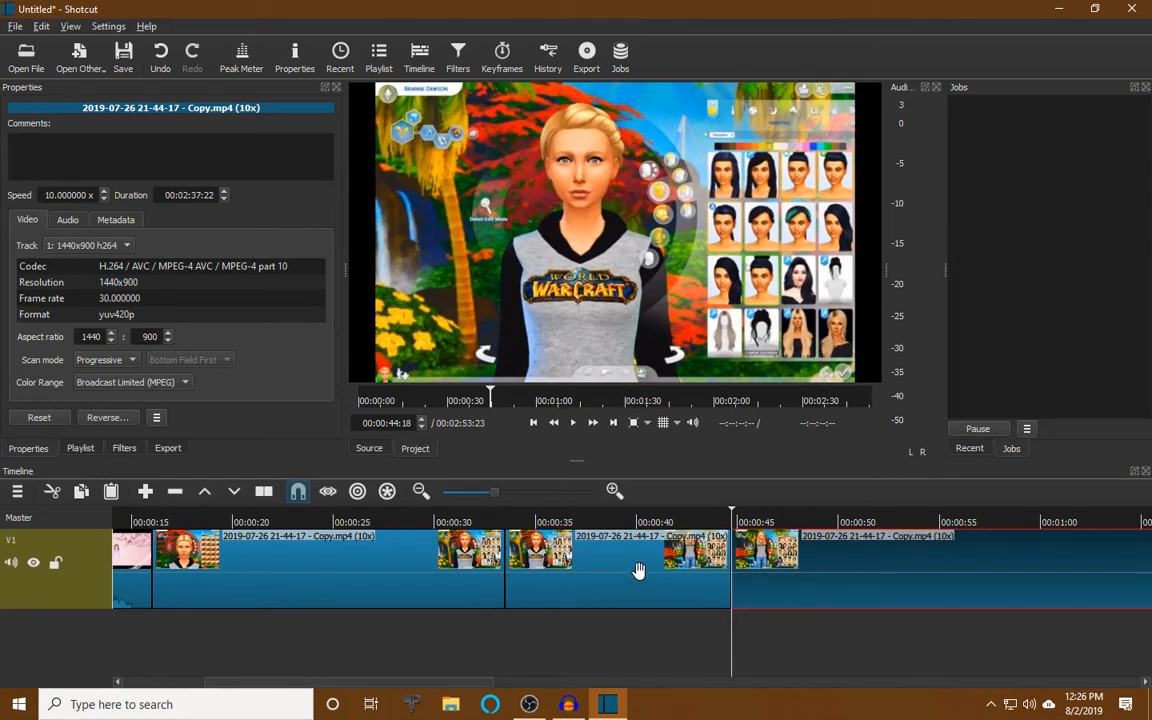
Remove the short middle section between the two splits in the gameplay clip, closing the gap
left_click(834, 521)
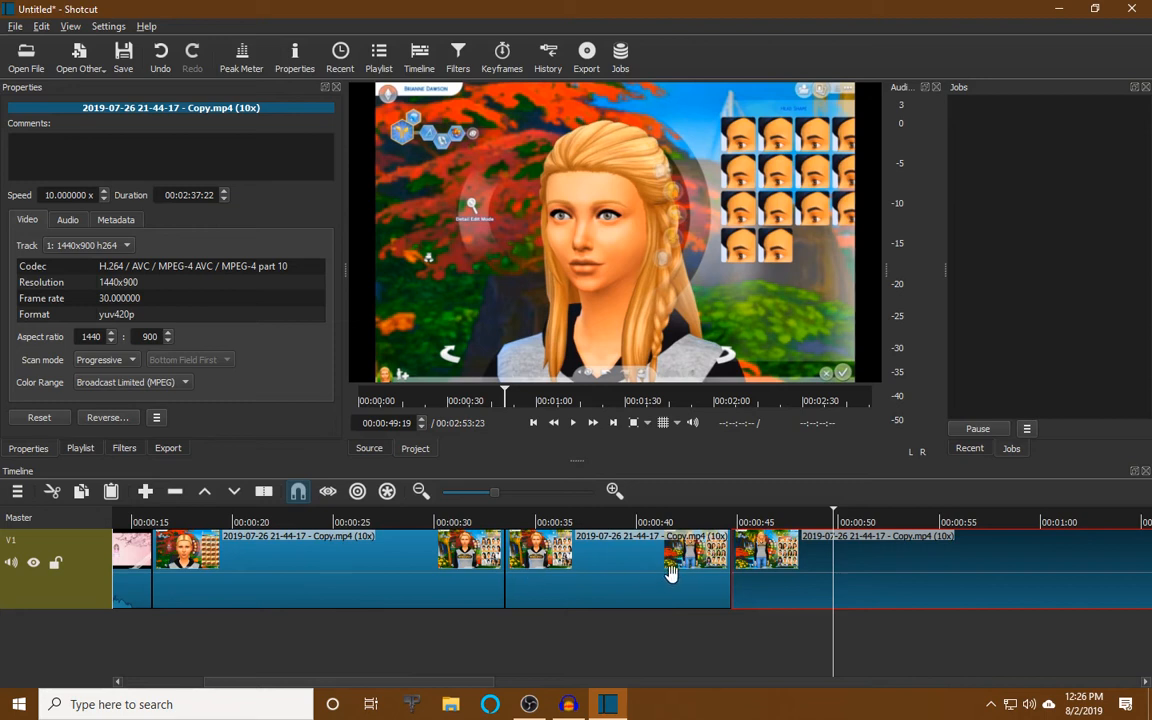
left_click(620, 566)
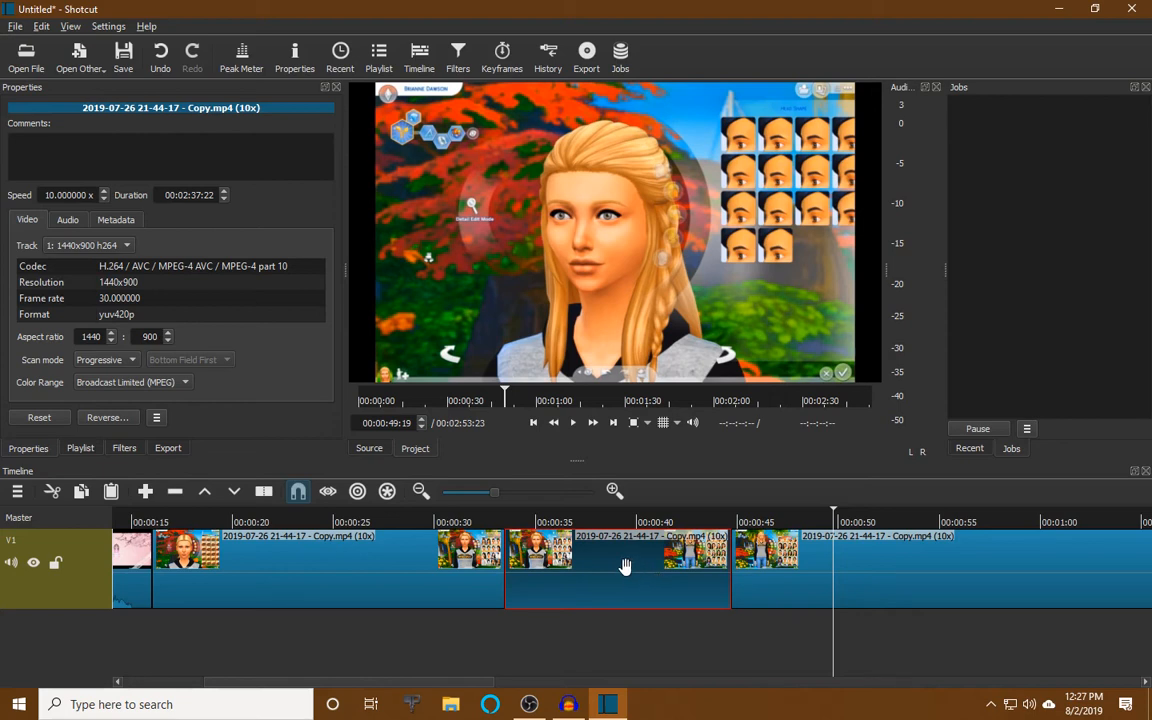
right_click(617, 566)
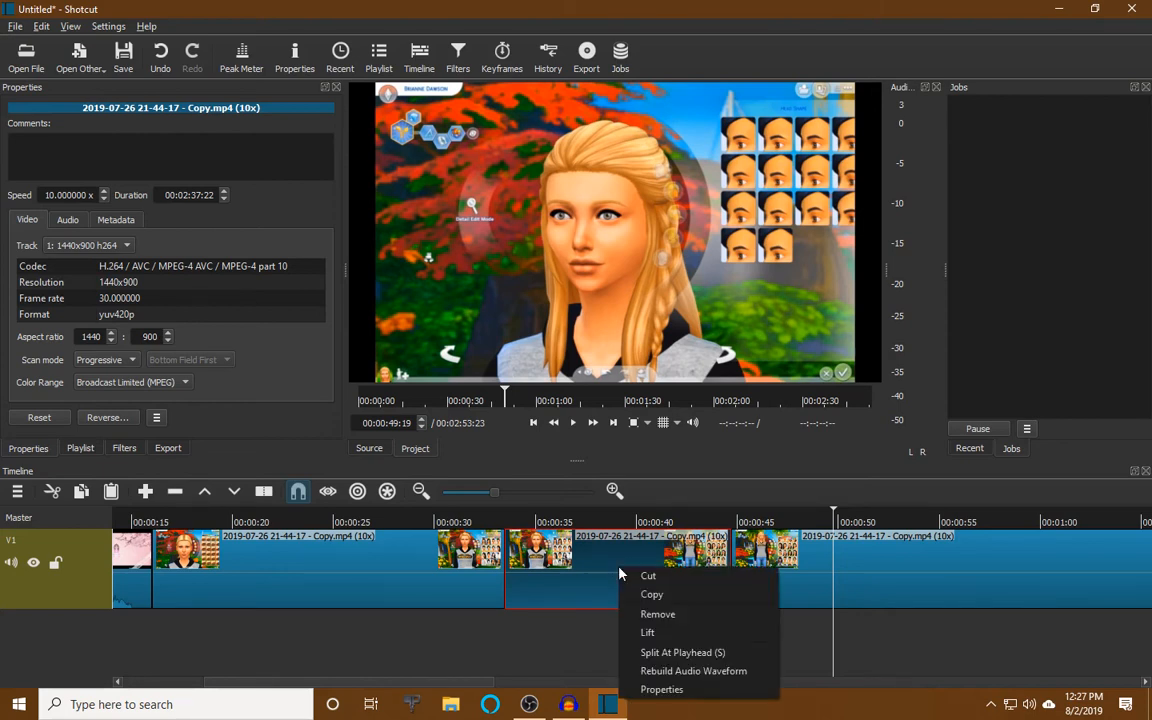
left_click(657, 614)
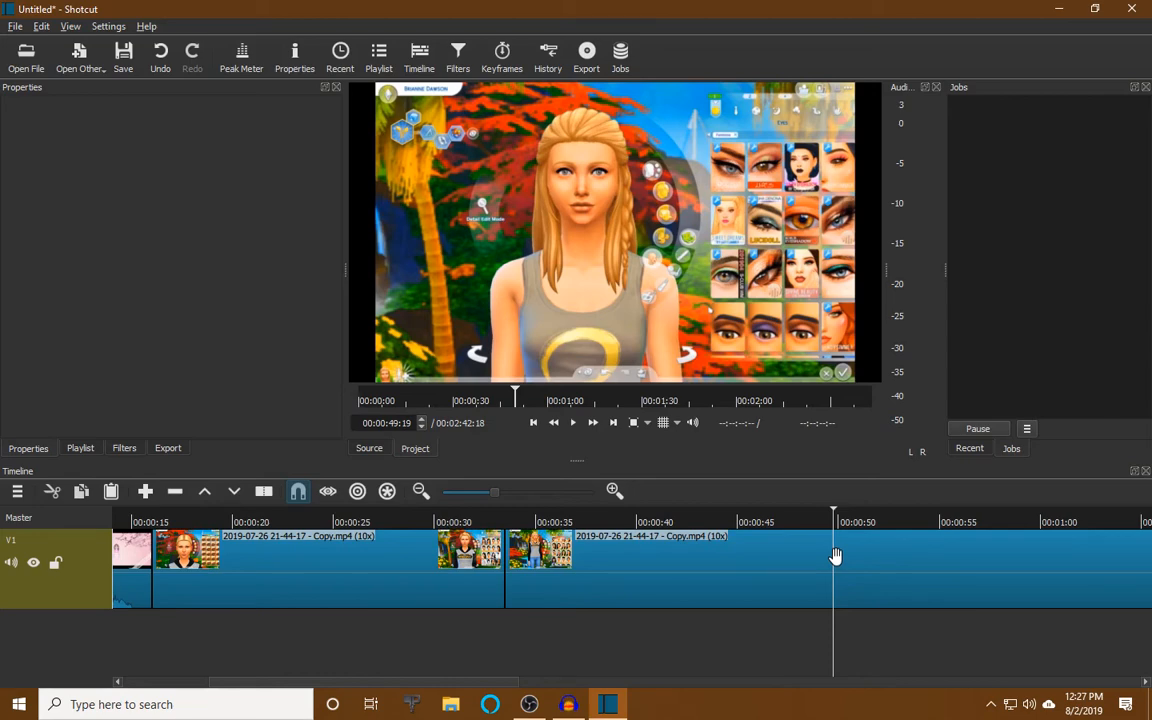
Undo the section removal and both splits of the gameplay clip
left_click(161, 55)
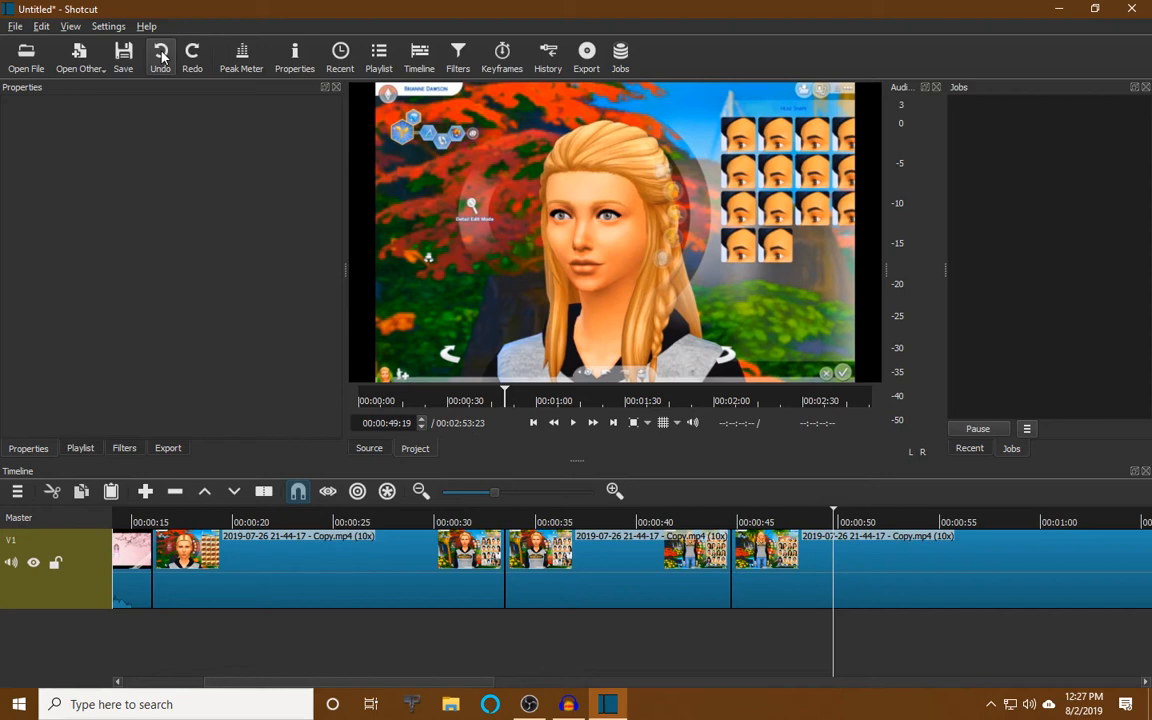
left_click(161, 55)
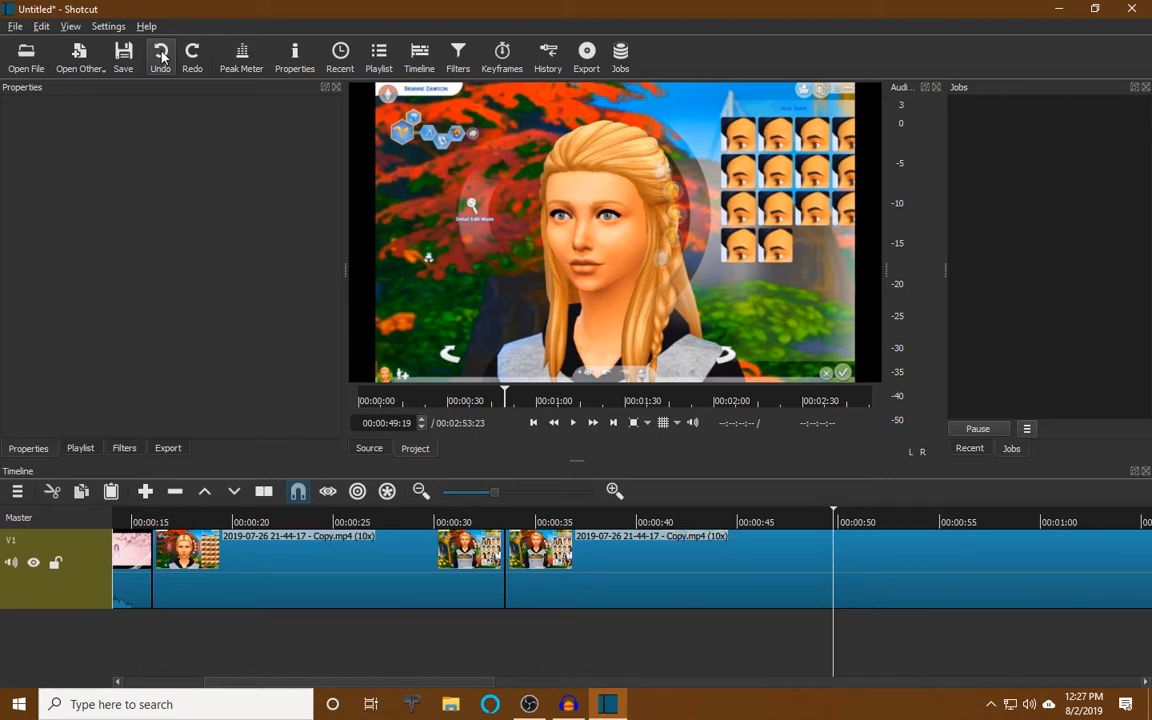
left_click(161, 55)
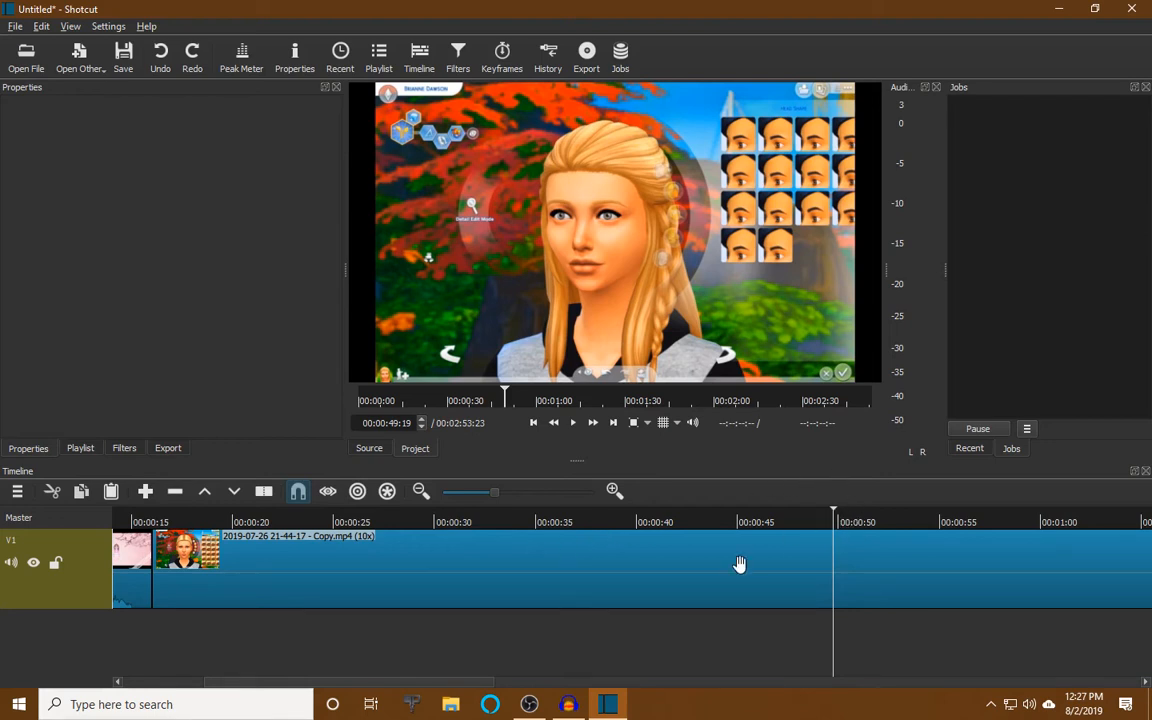
Return the playhead to the start of the timeline and add an audio track
left_click(533, 425)
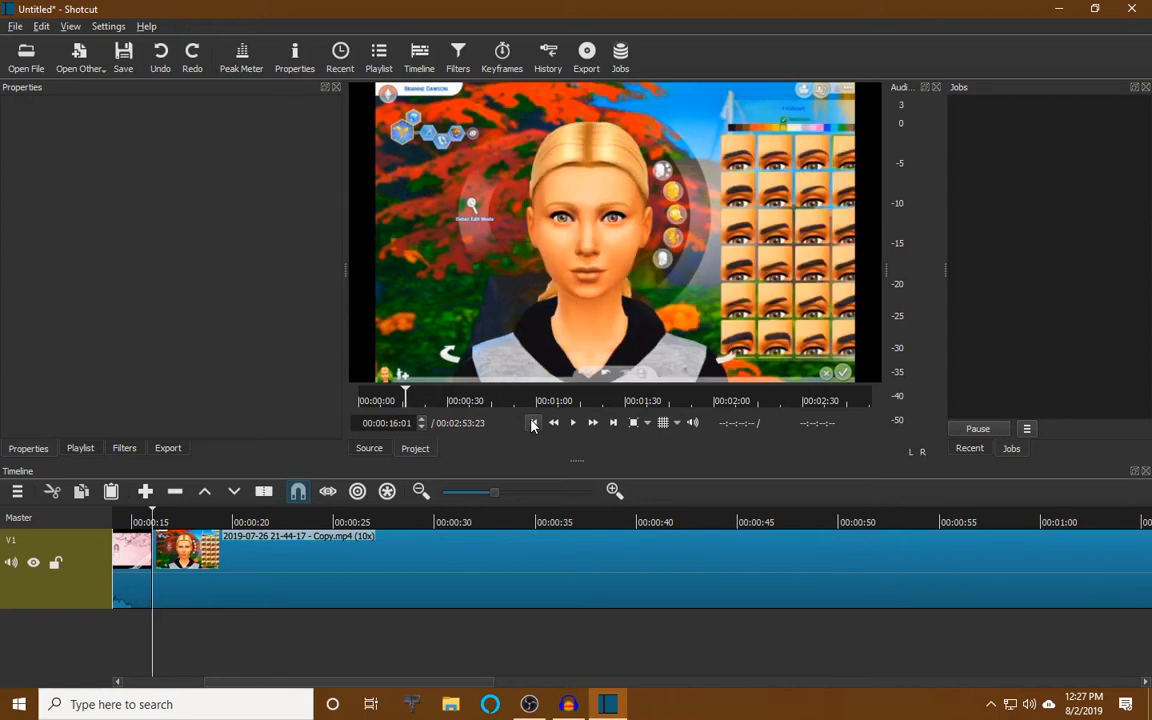
left_click(533, 425)
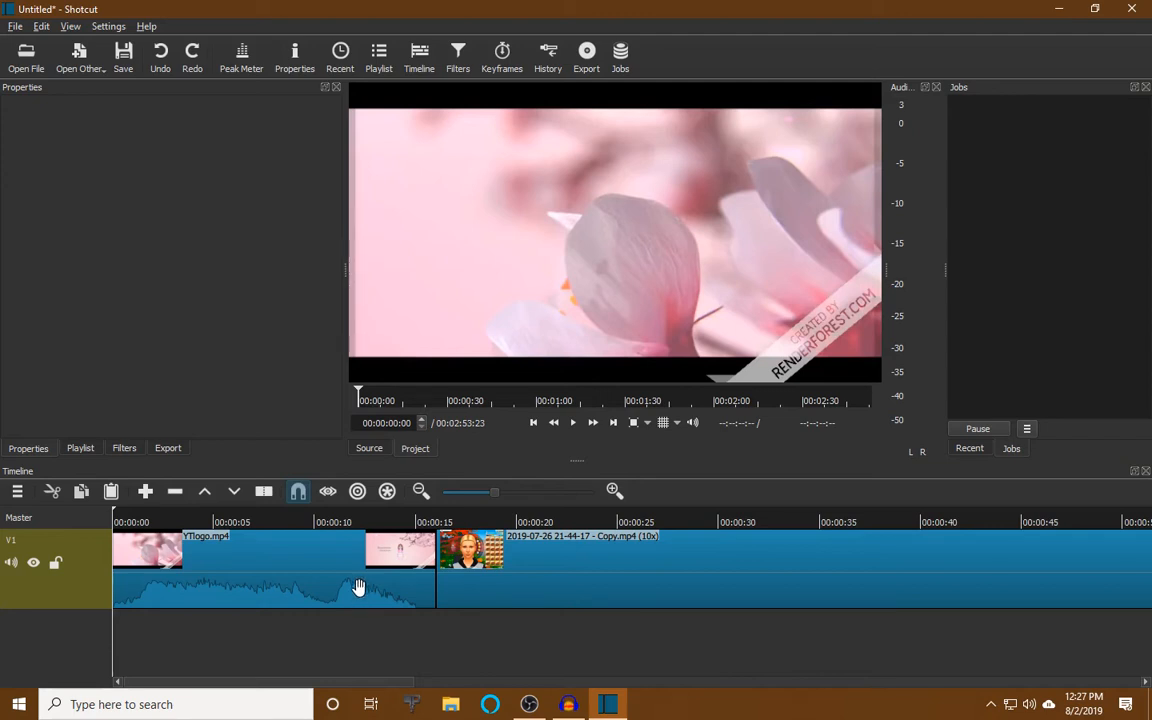
left_click(17, 491)
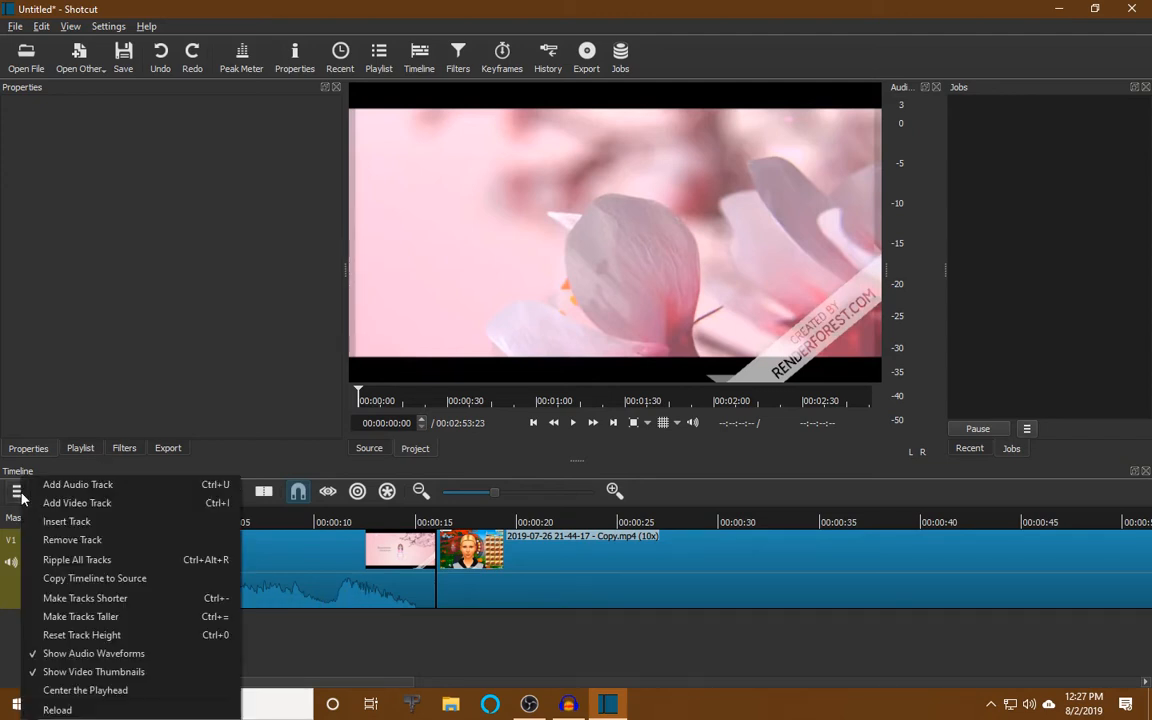
left_click(78, 485)
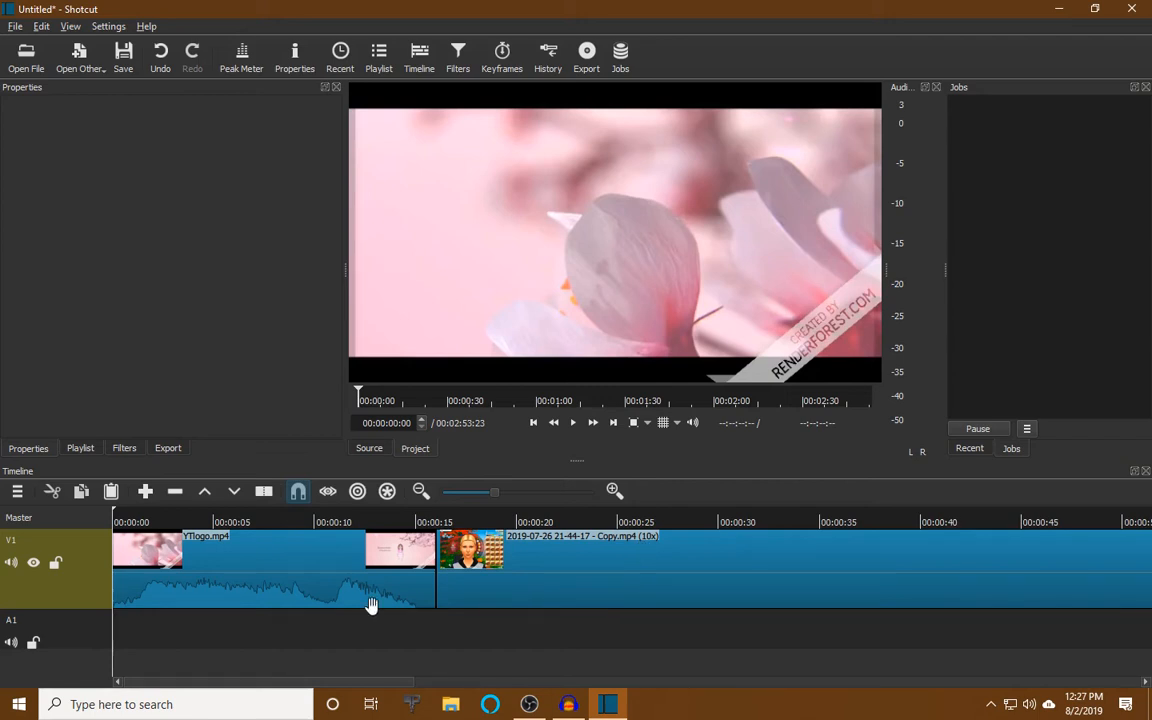
Detach the audio from the YTlogo clip on track V1
right_click(278, 597)
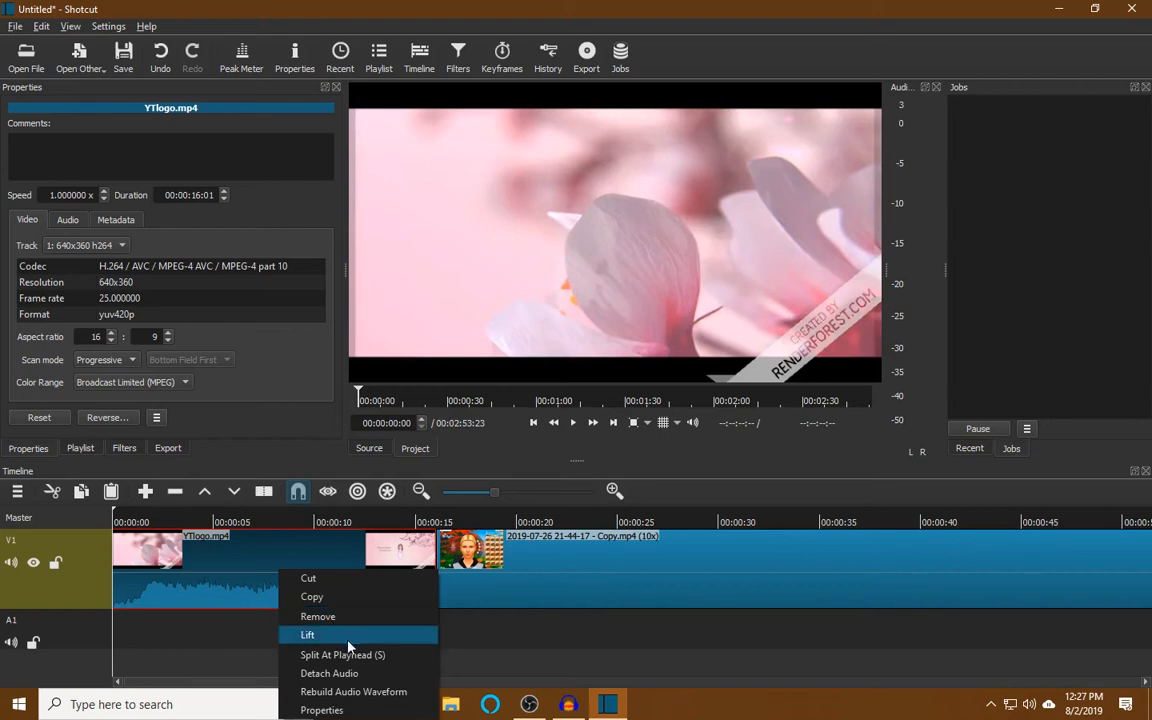
left_click(330, 673)
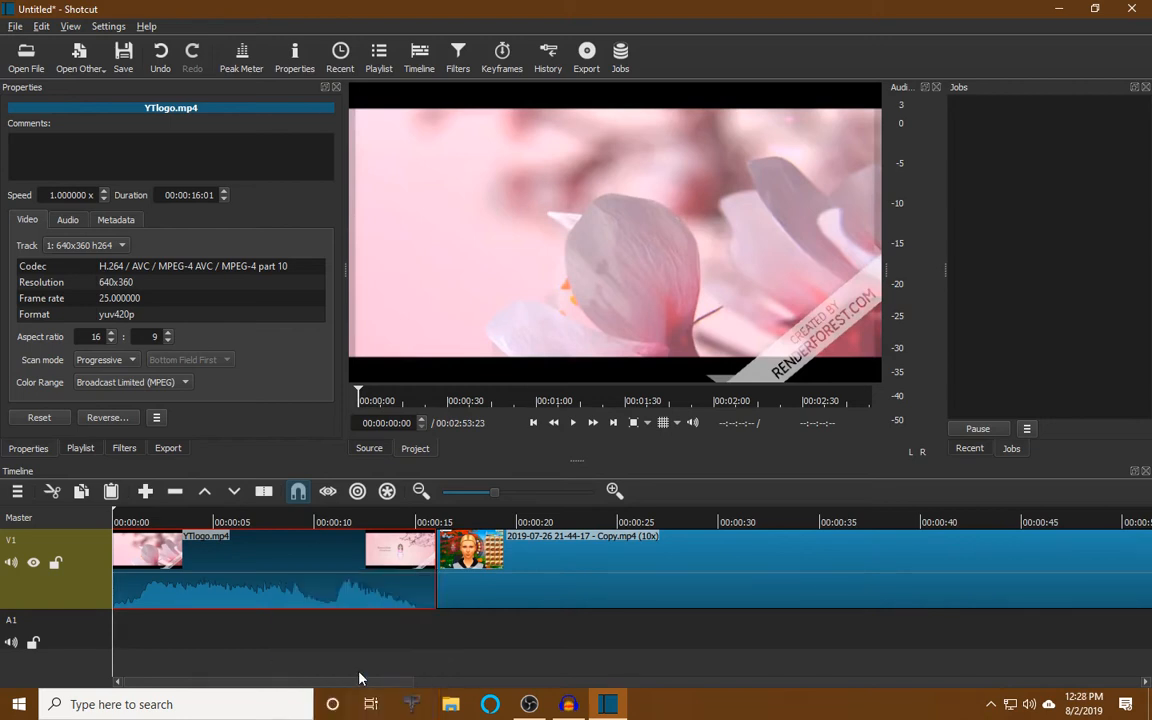
scroll(560, 656, "down", 1)
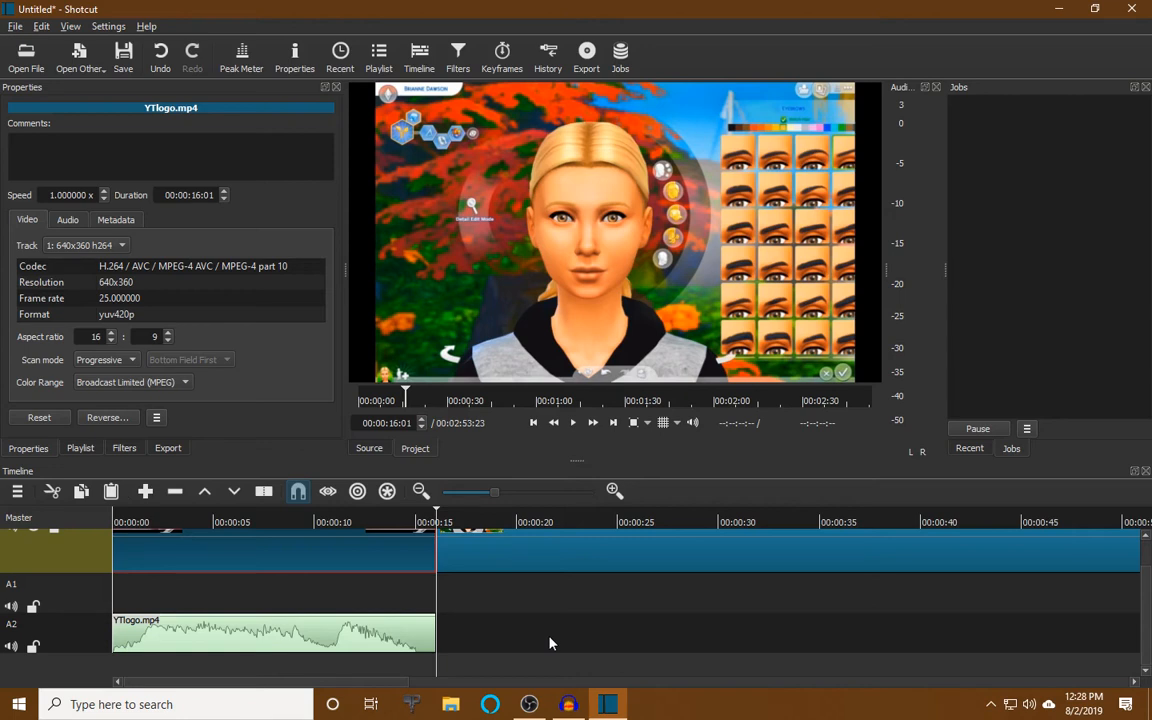
Add the Gain / Volume filter to the detached YTlogo audio on track A2
left_click(291, 637)
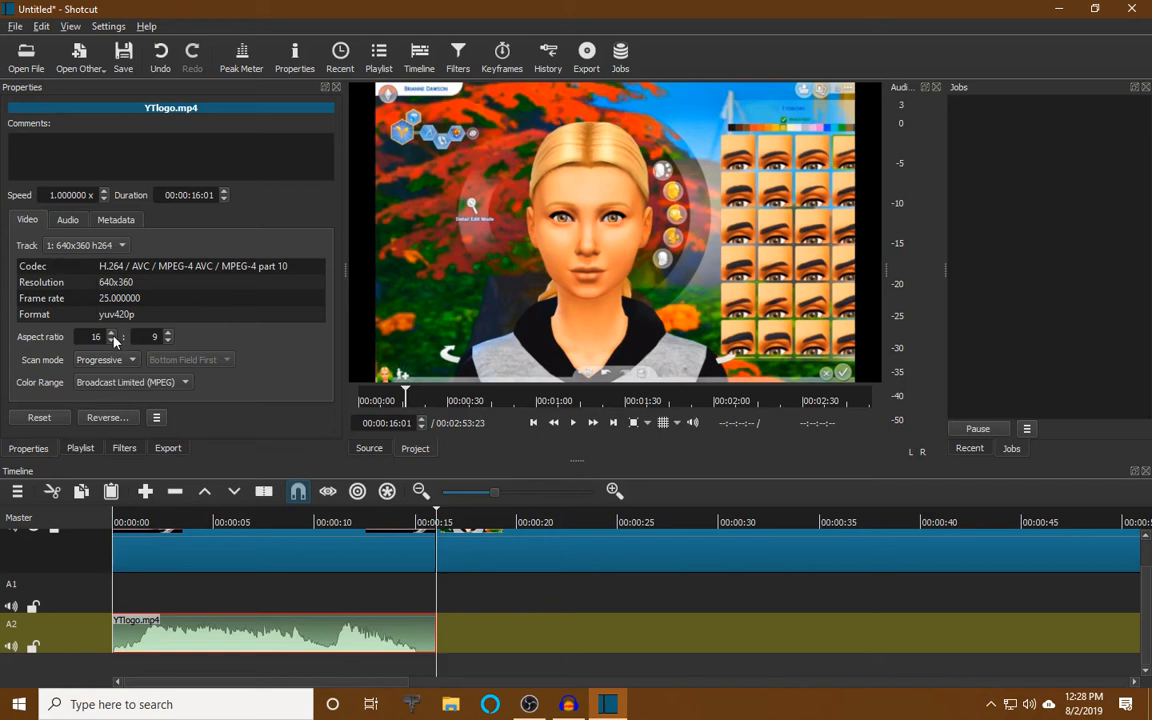
left_click(68, 220)
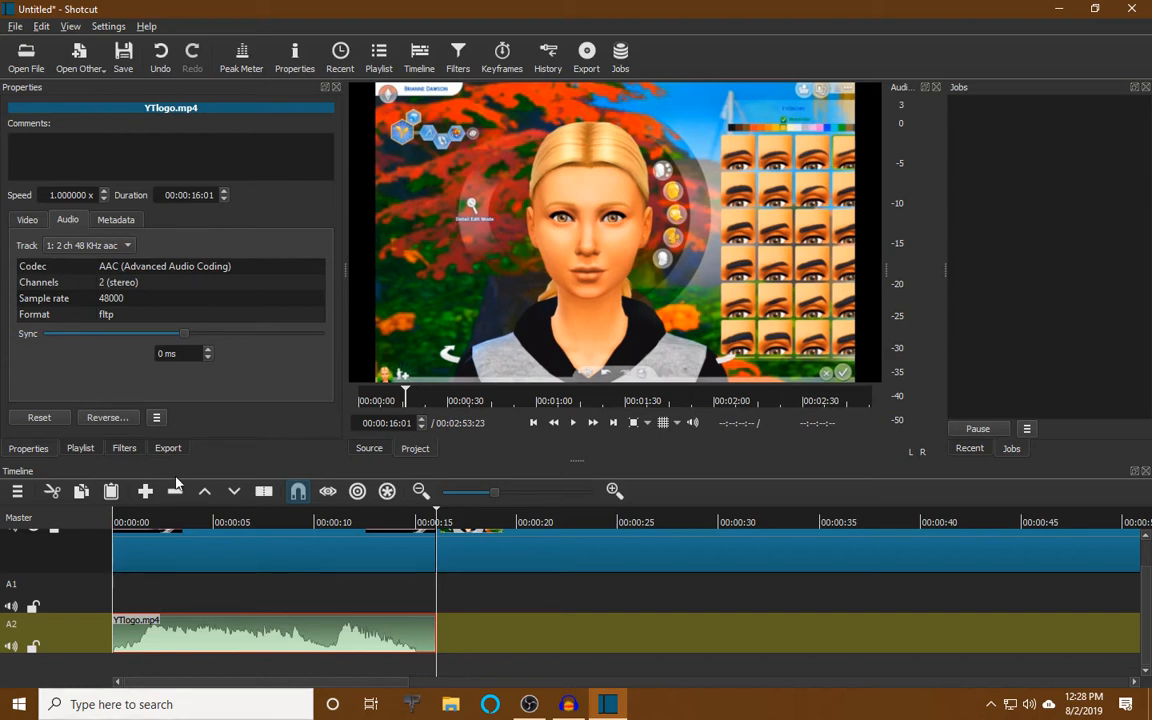
left_click(124, 449)
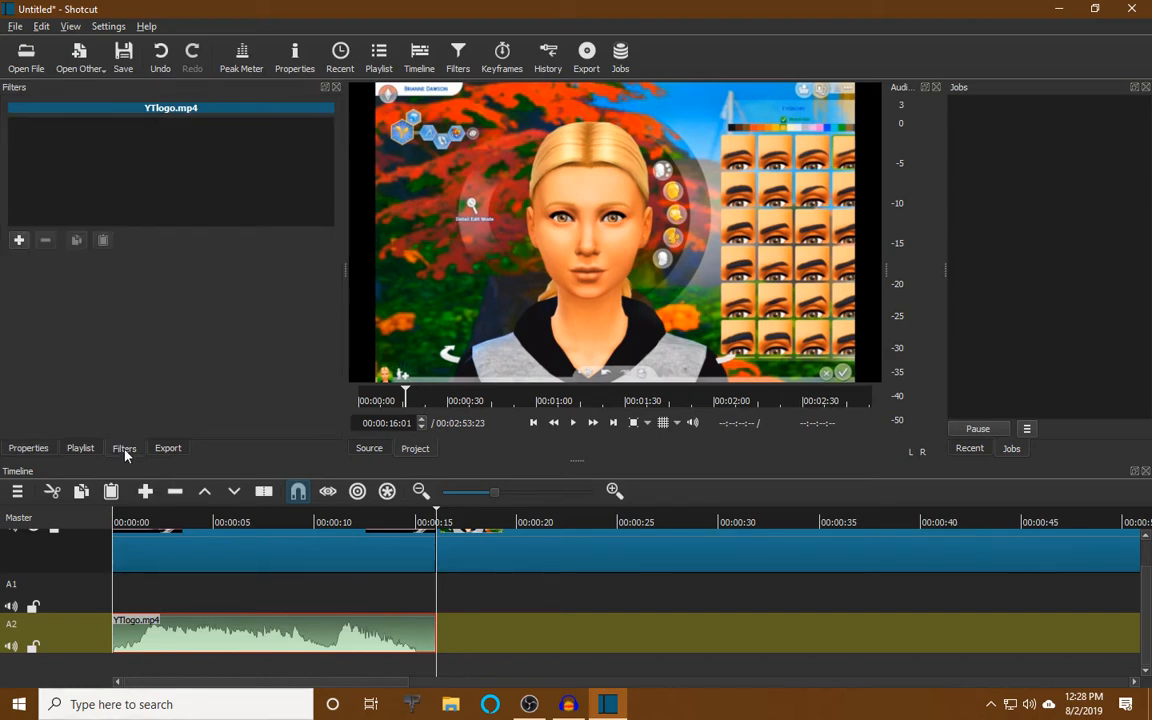
left_click(19, 241)
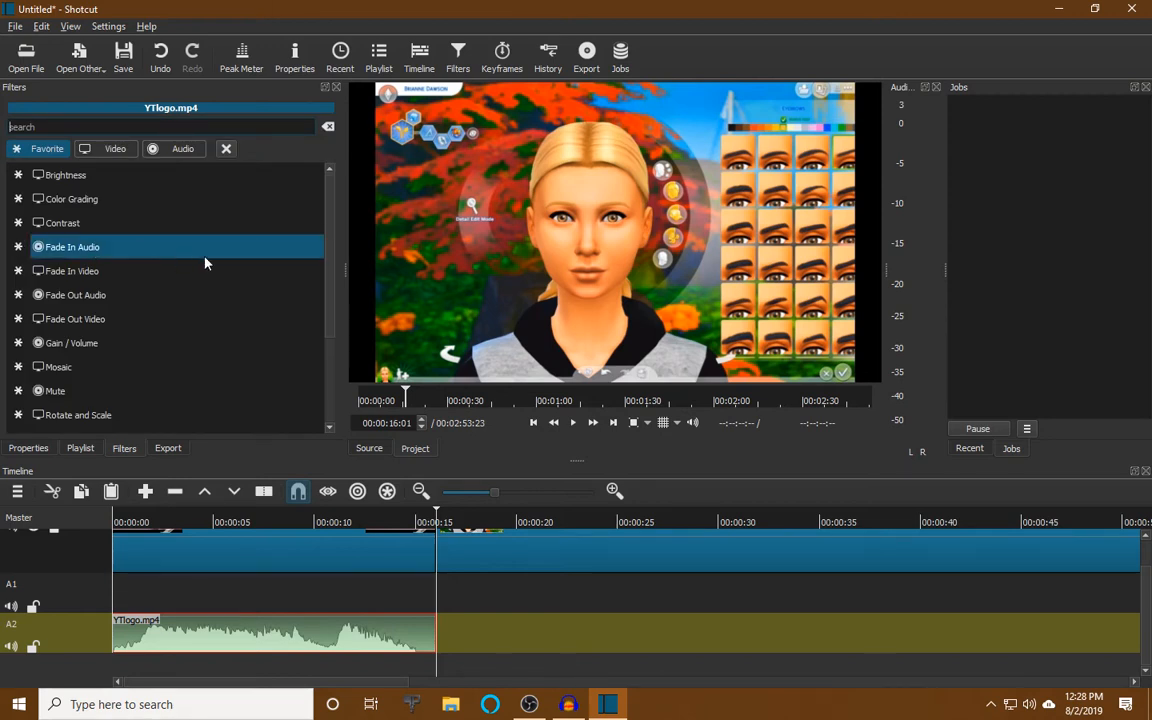
left_click(182, 150)
scroll(193, 301, "down", 1)
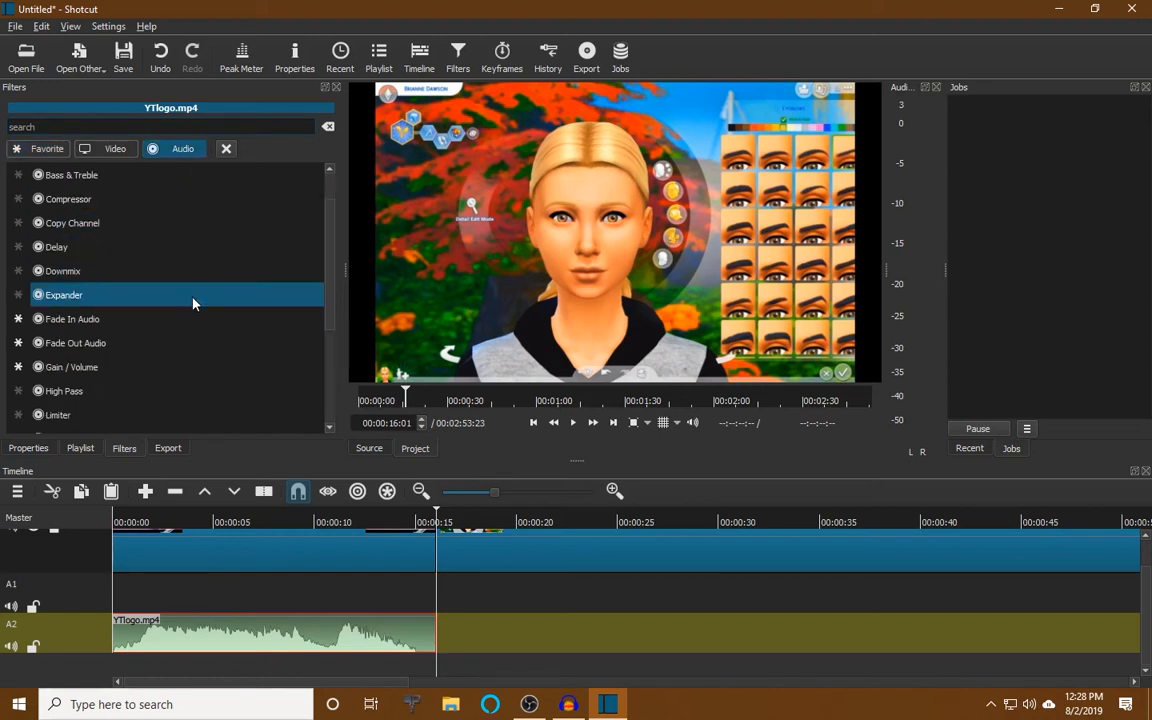
left_click(88, 370)
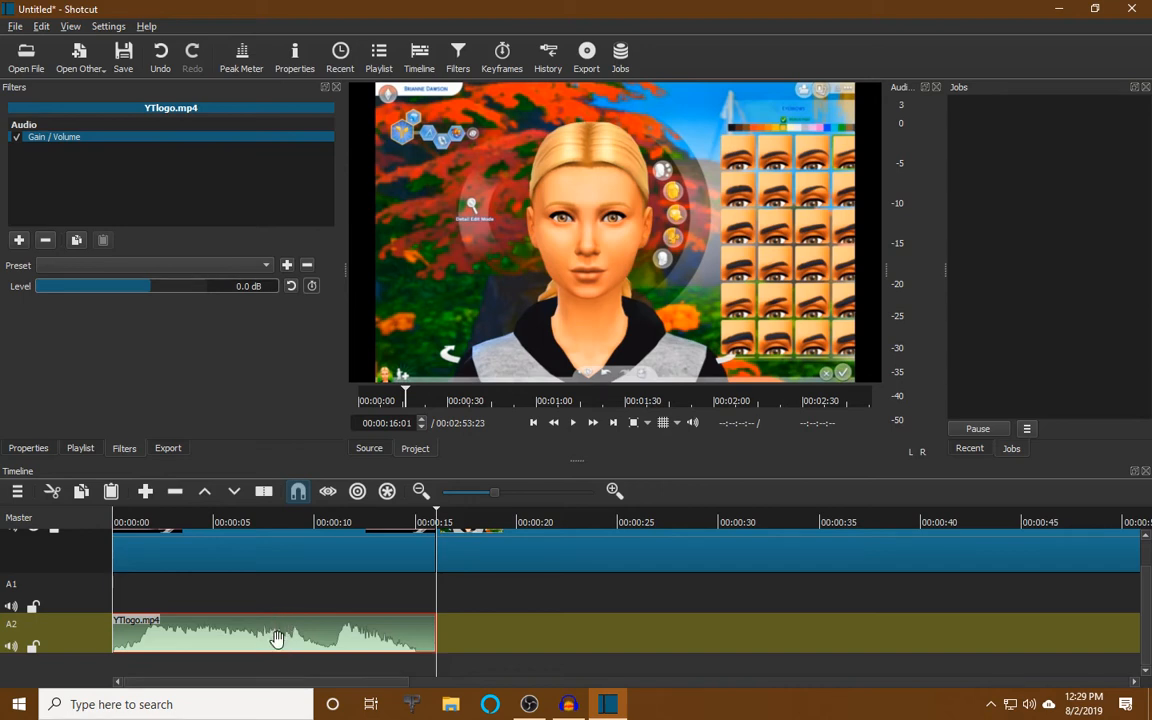
Try adjusting the Gain / Volume level of the detached YTlogo audio, and undo the audio detachment
left_click(248, 268)
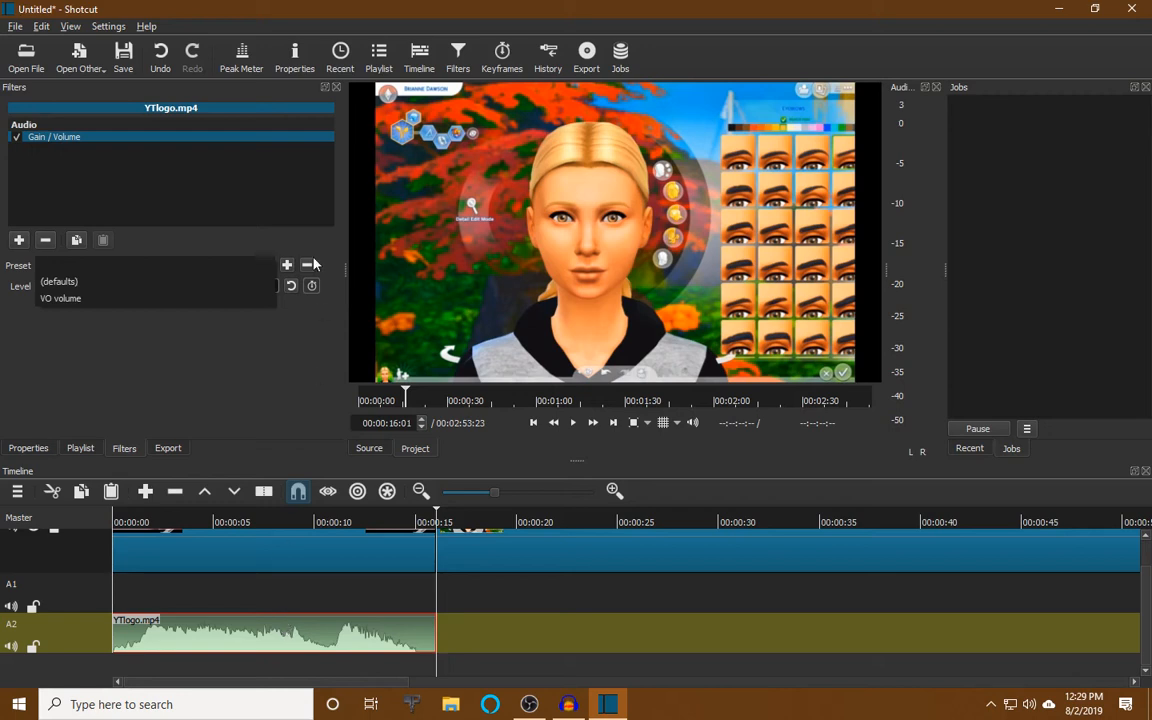
left_click(185, 285)
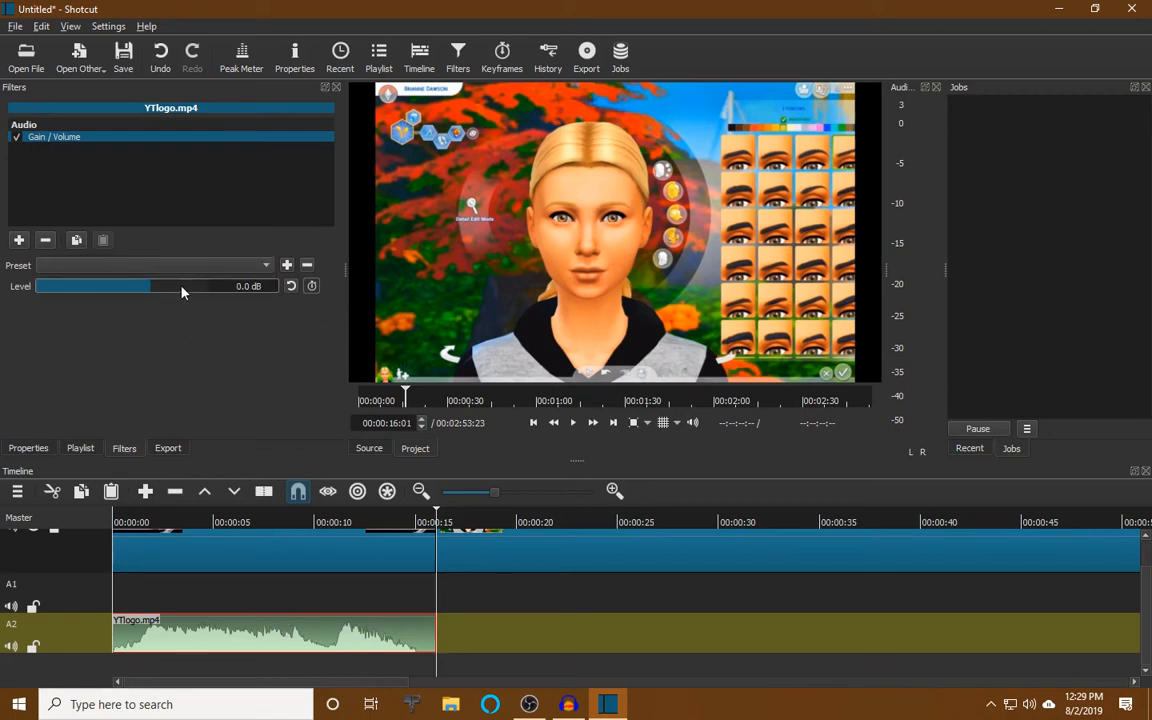
left_click_drag(200, 288, 113, 292)
left_click(153, 291)
scroll(153, 291, "up", 3)
left_click(160, 53)
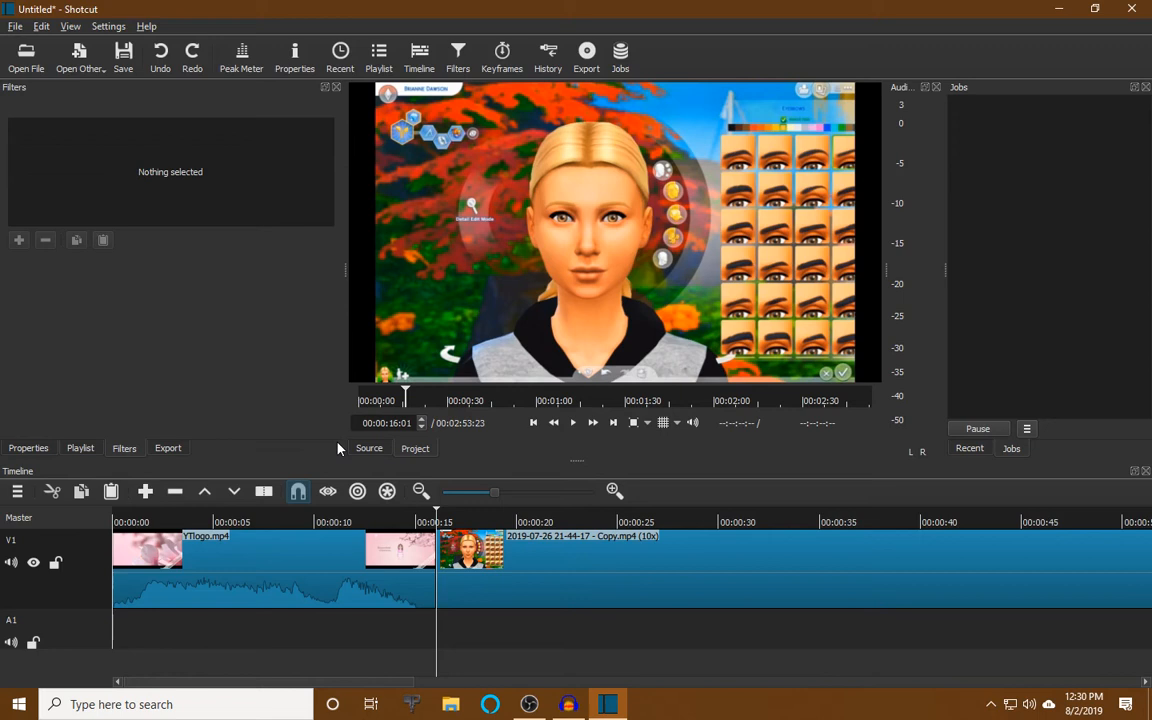
Add the Fade Out Video filter to the YTlogo clip on track V1
left_click(405, 590)
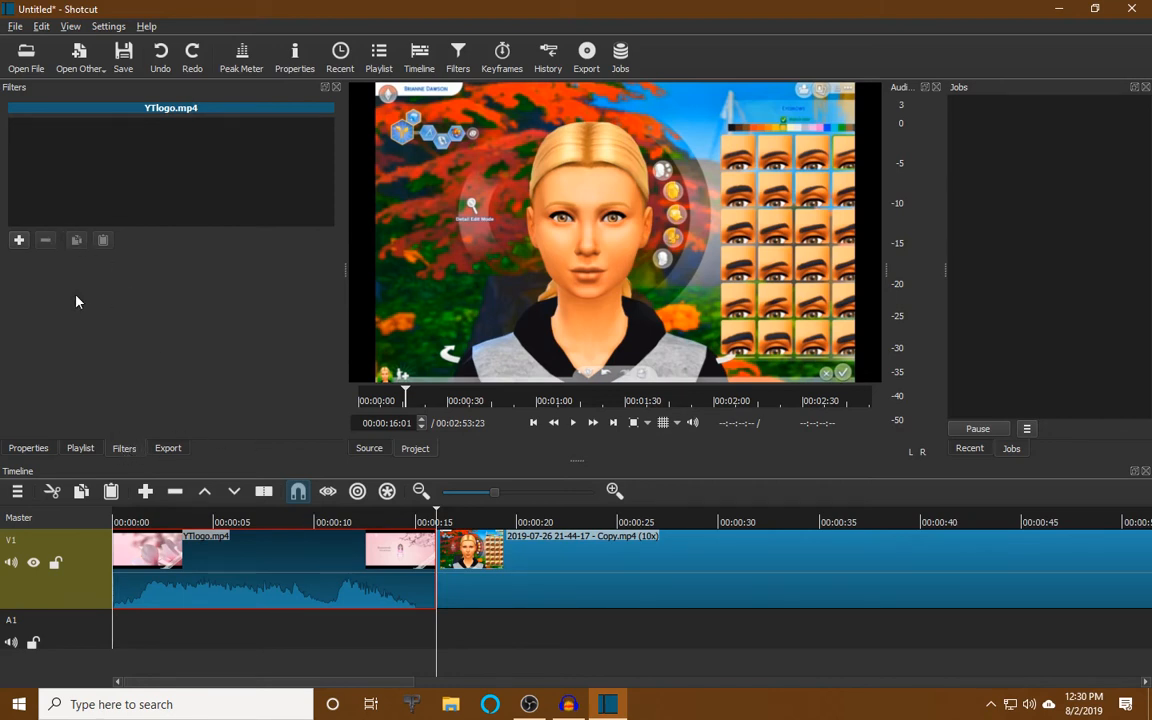
left_click(17, 241)
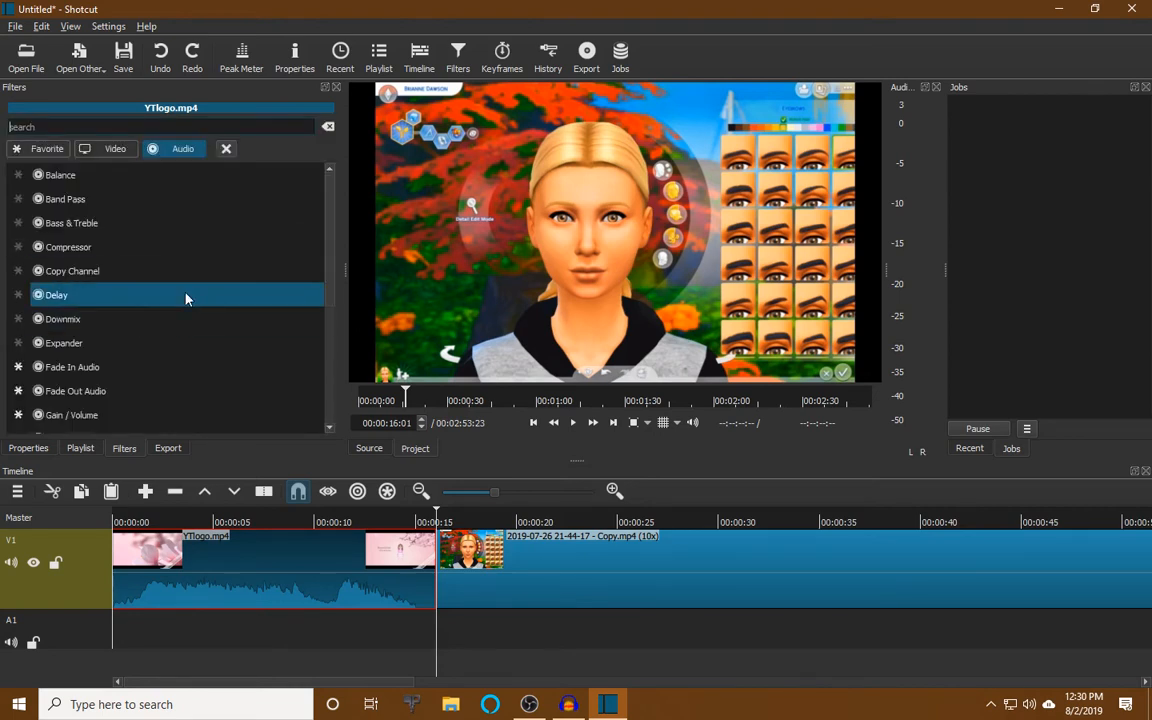
left_click(110, 149)
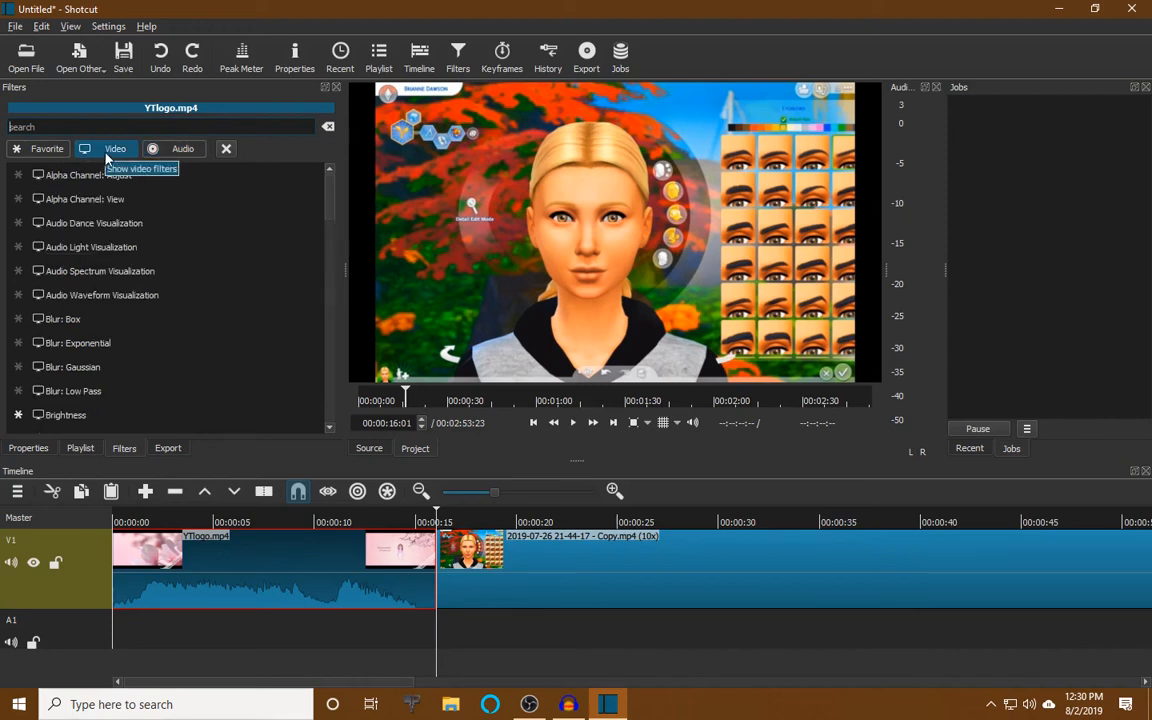
scroll(229, 271, "down", 1)
scroll(229, 271, "down", 6)
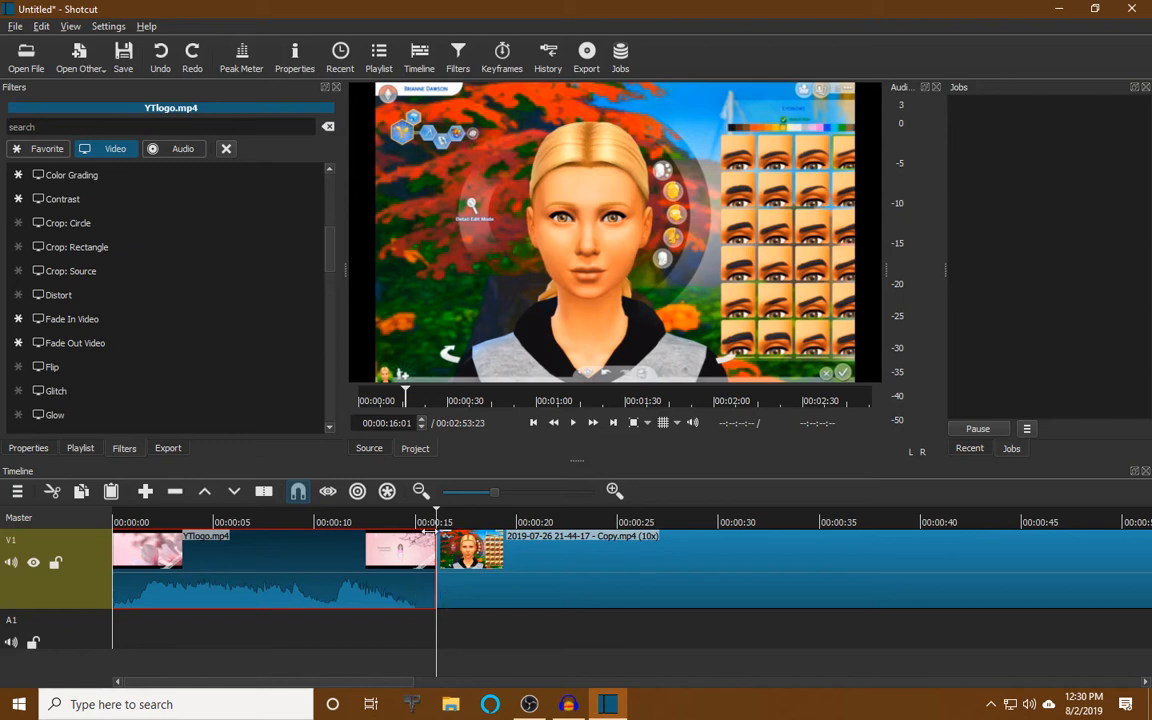
left_click(72, 343)
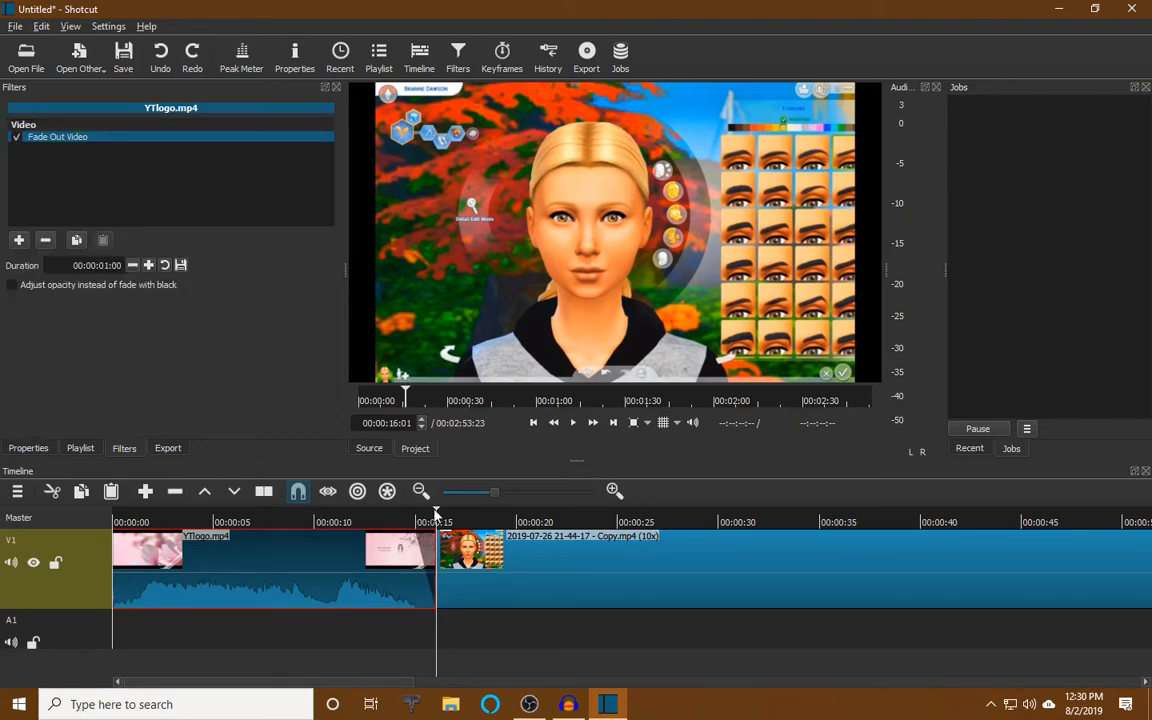
Preview the YTlogo fade-out from 00:00:12:00 and pause just after the gameplay clip begins
left_click_drag(438, 513, 397, 513)
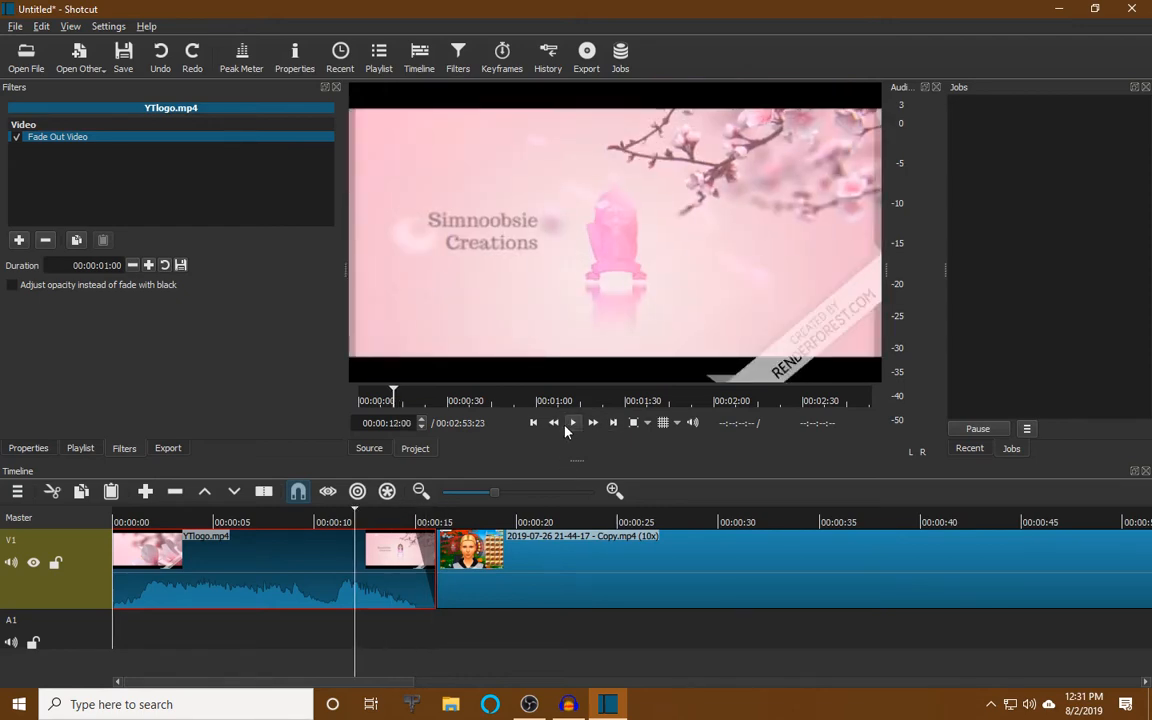
left_click(574, 423)
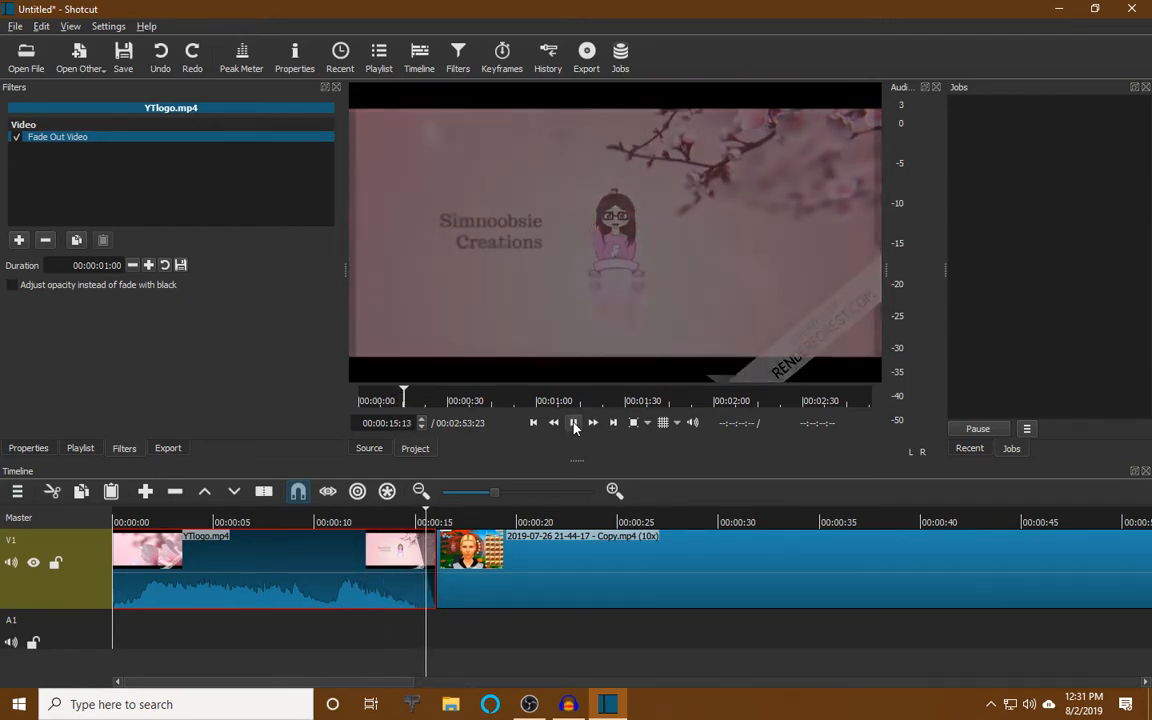
left_click(574, 423)
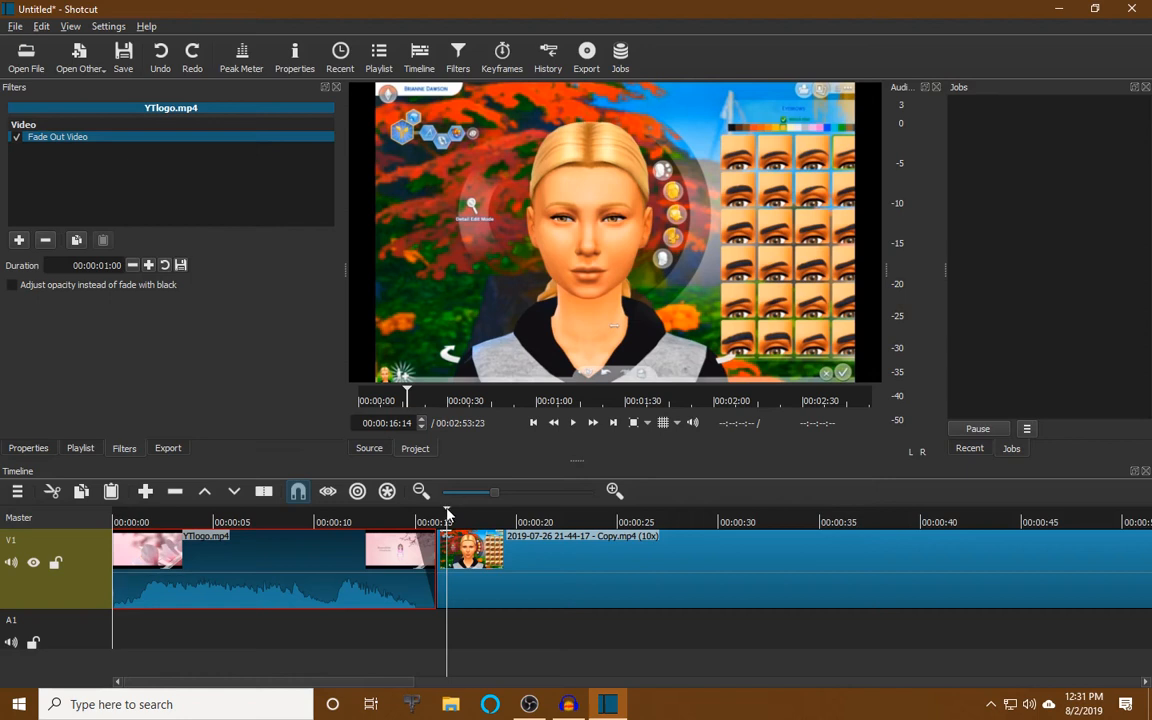
Split the YTlogo clip on track V1 at 00:00:14:24, where its fade-out begins
left_click_drag(447, 513, 411, 513)
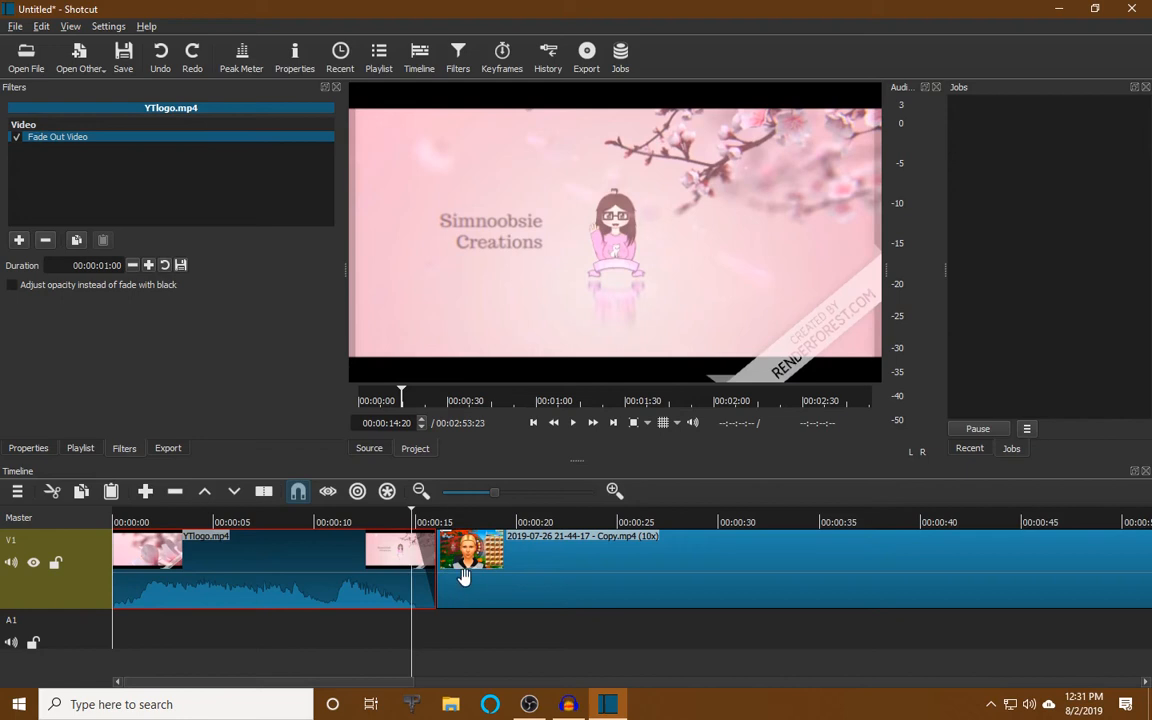
left_click(411, 512)
left_click(416, 513)
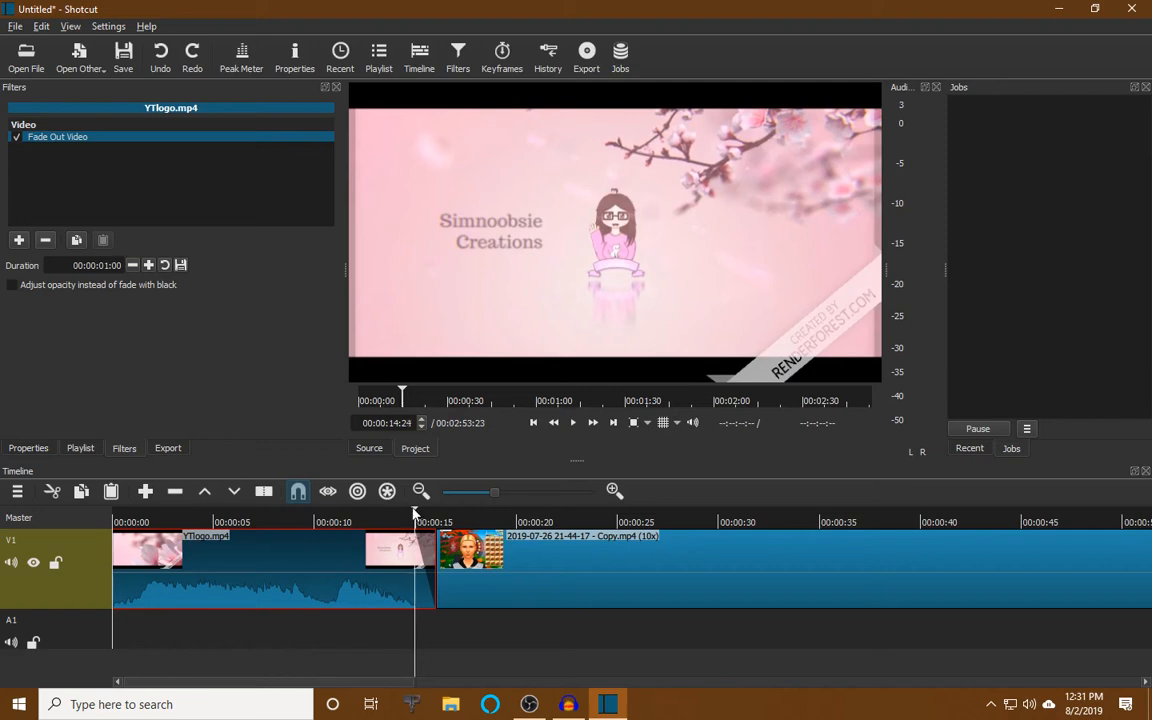
left_click(264, 491)
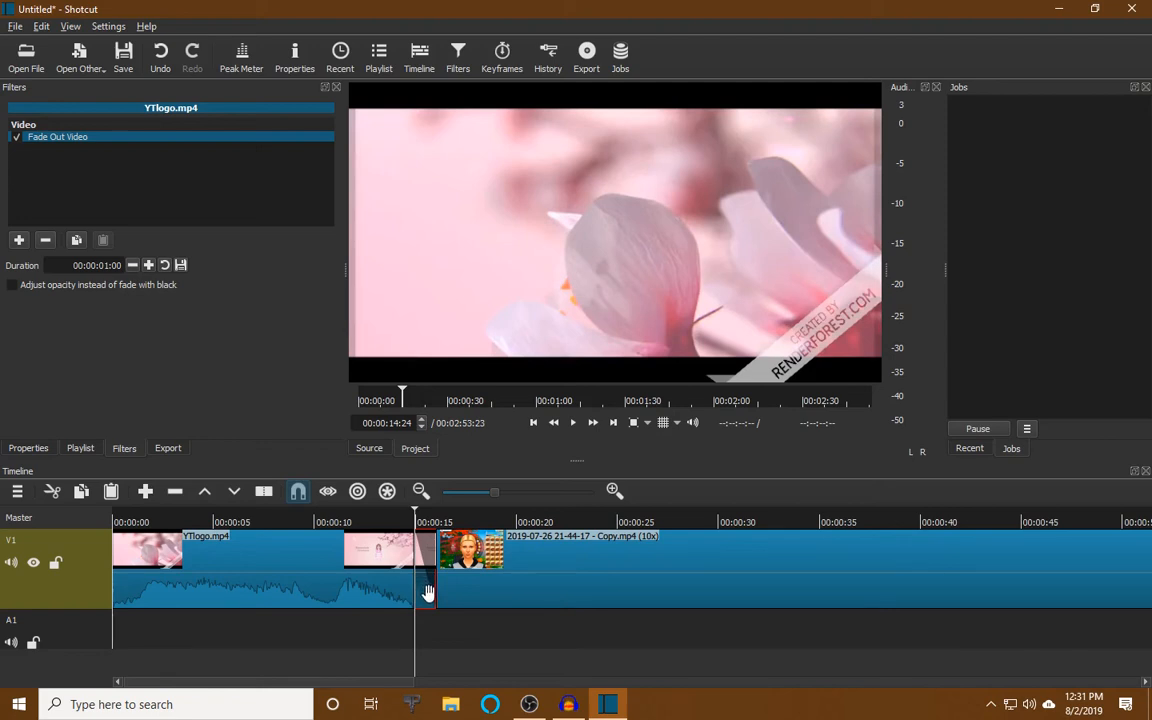
Add the Swirl filter from the favorite filters to the short end piece of the YTlogo clip
left_click(17, 242)
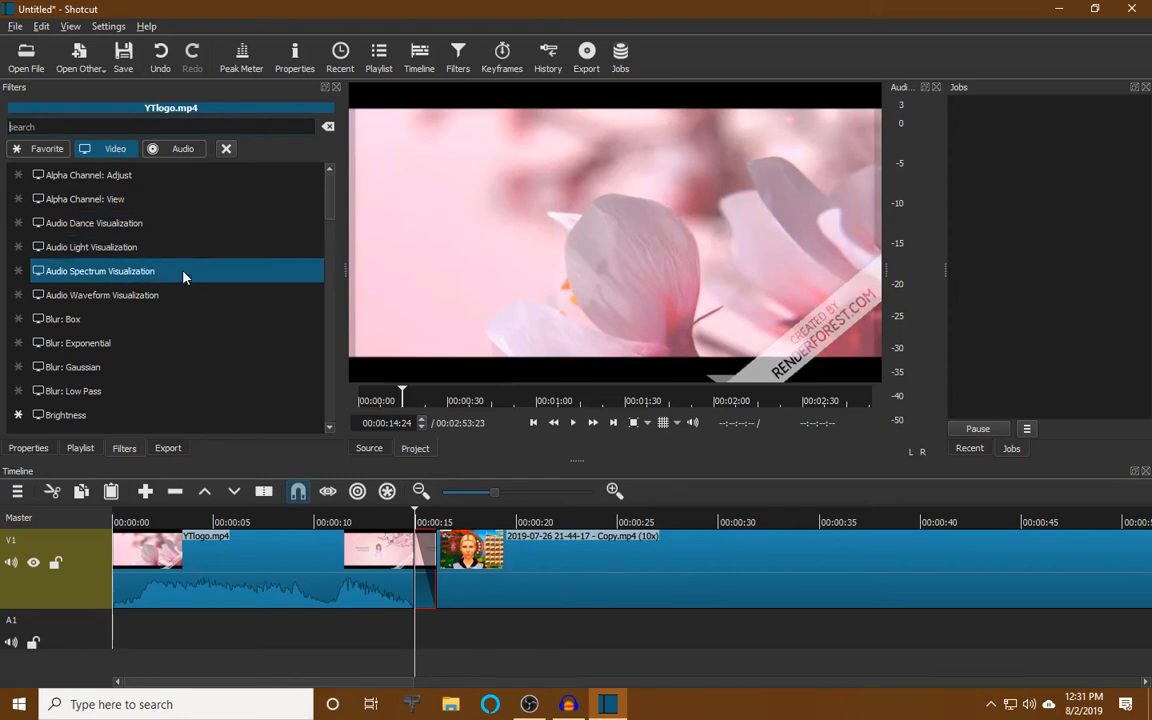
scroll(183, 280, "down", 4)
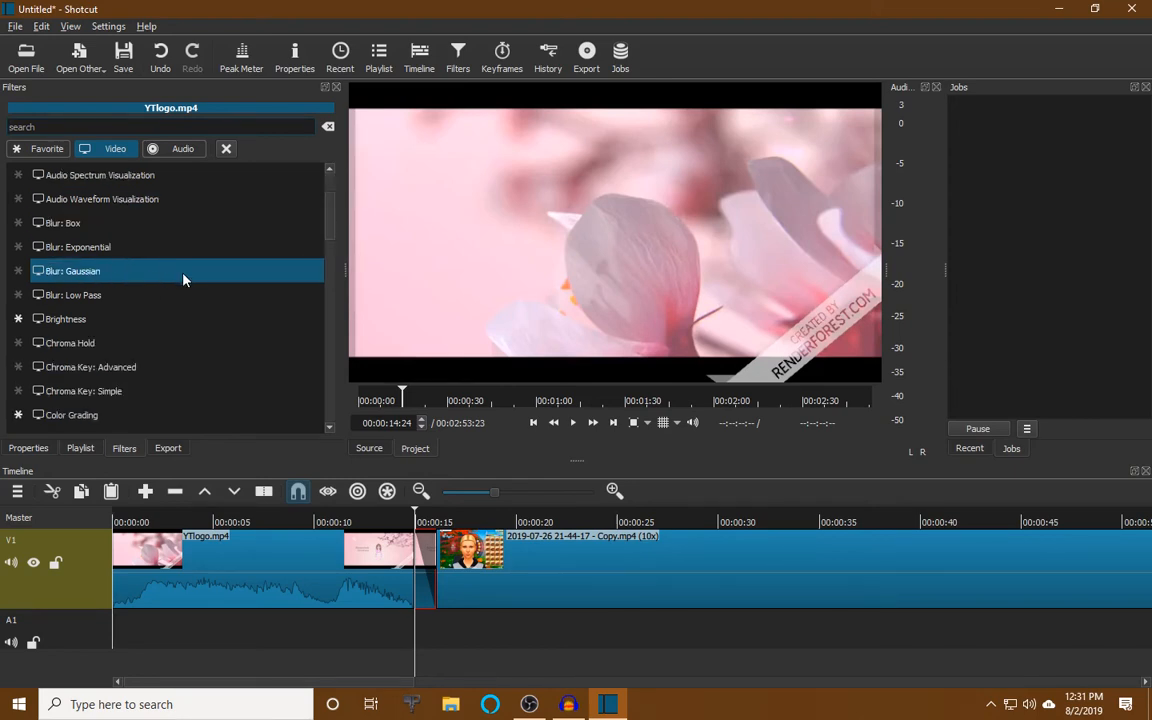
scroll(183, 280, "down", 5)
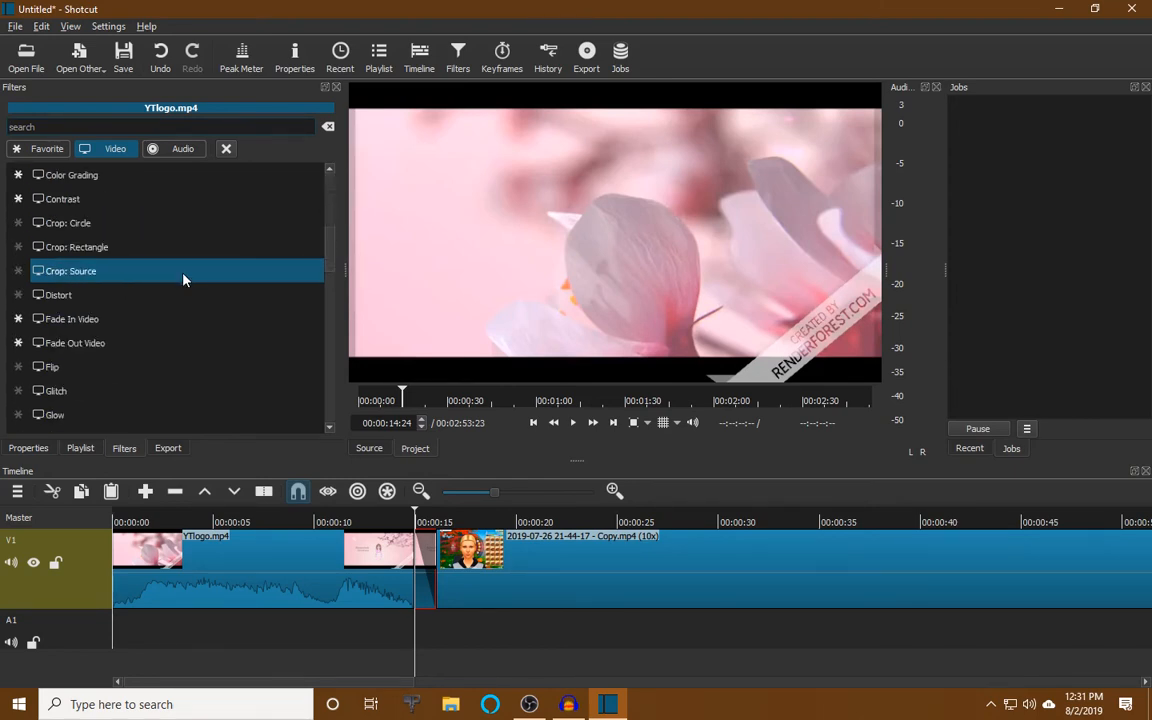
scroll(183, 280, "down", 3)
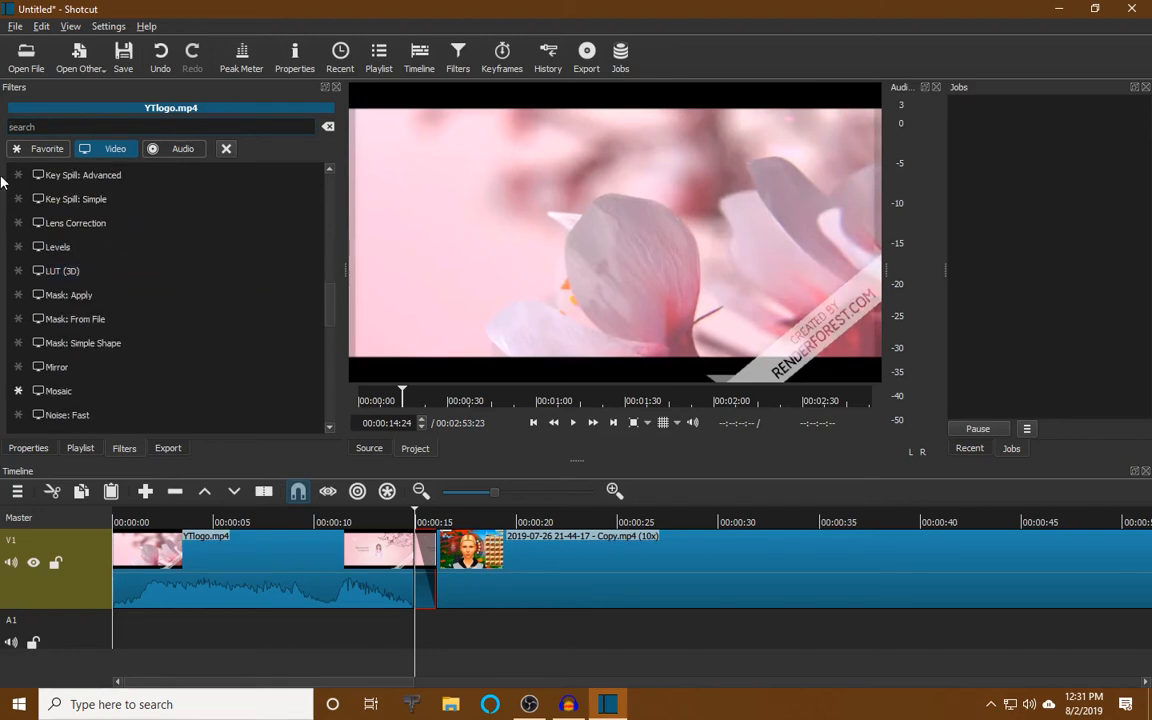
left_click(38, 149)
scroll(188, 250, "down", 3)
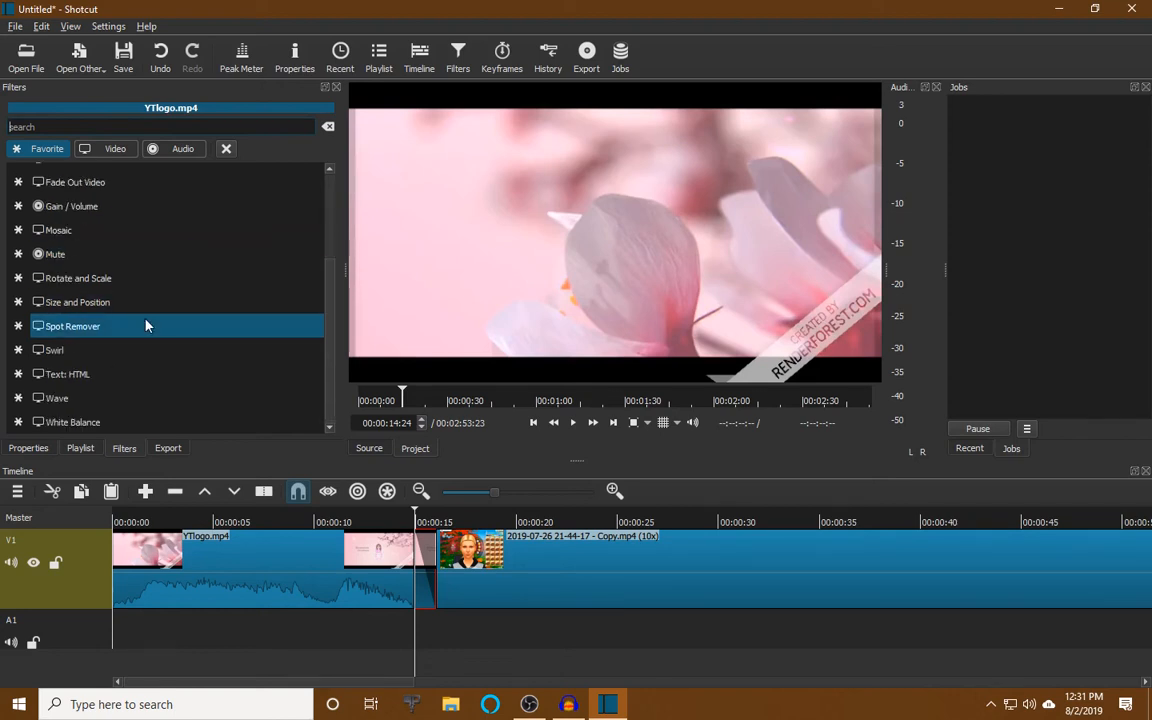
left_click(144, 350)
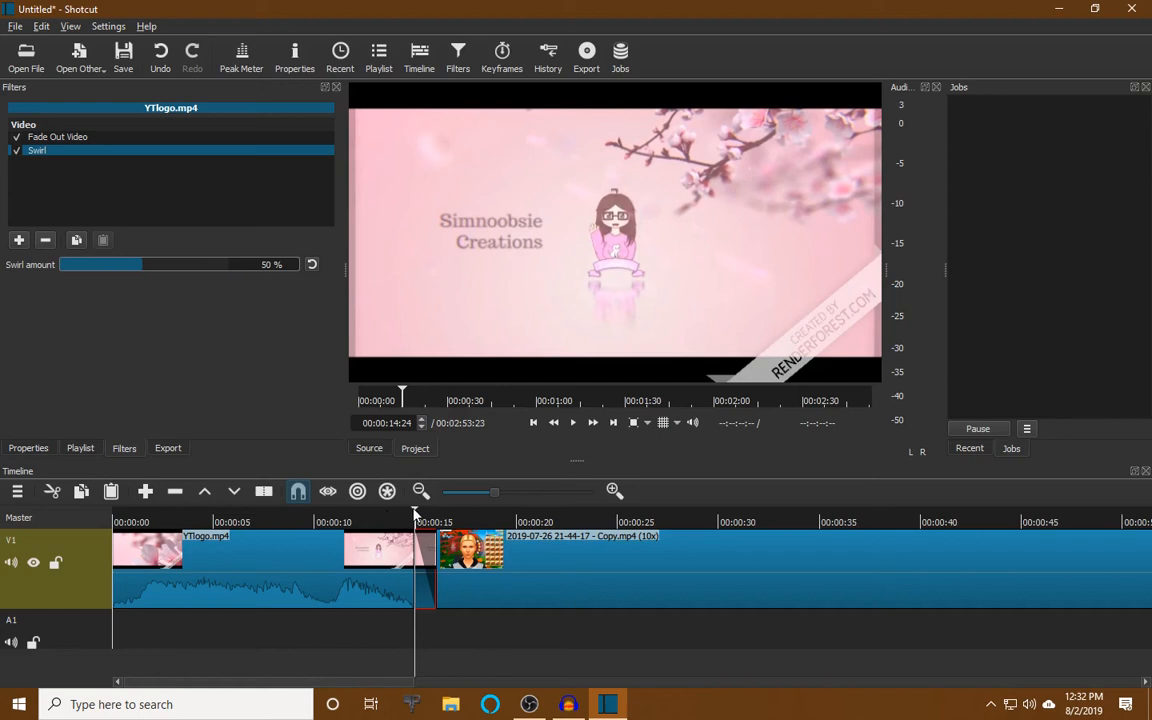
Preview the Swirl effect from 00:00:14:14 into the gameplay clip, and undo the split of the YTlogo clip
left_click_drag(415, 512, 377, 512)
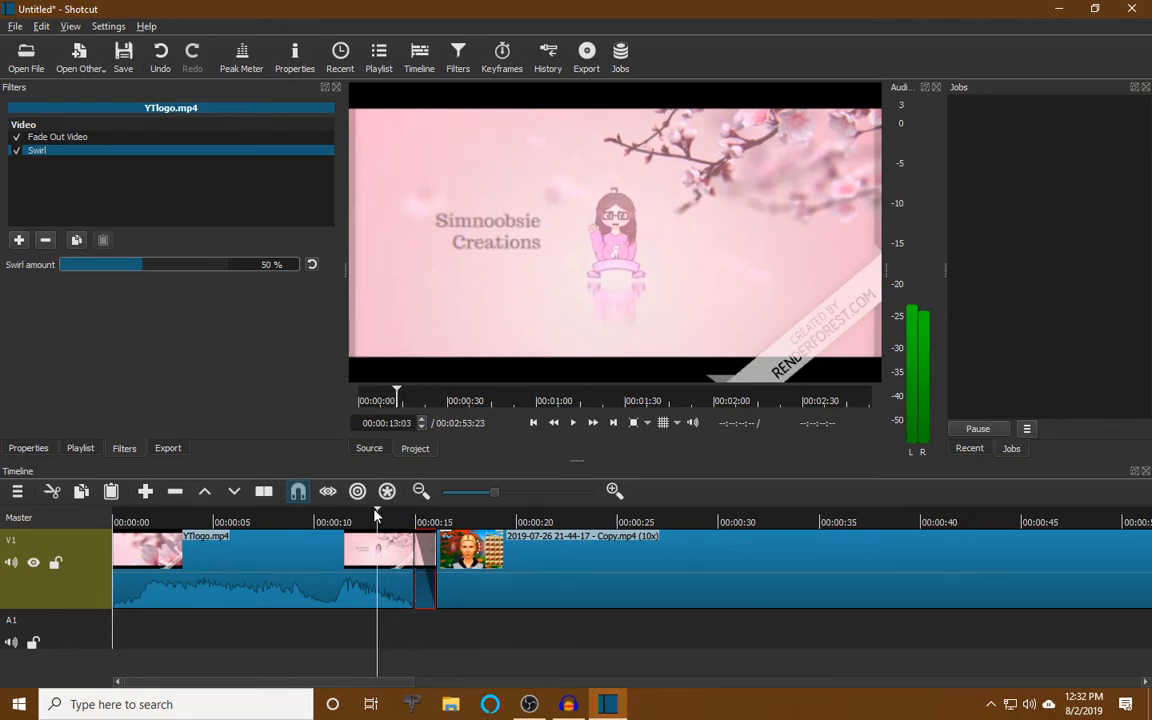
left_click_drag(377, 514, 406, 514)
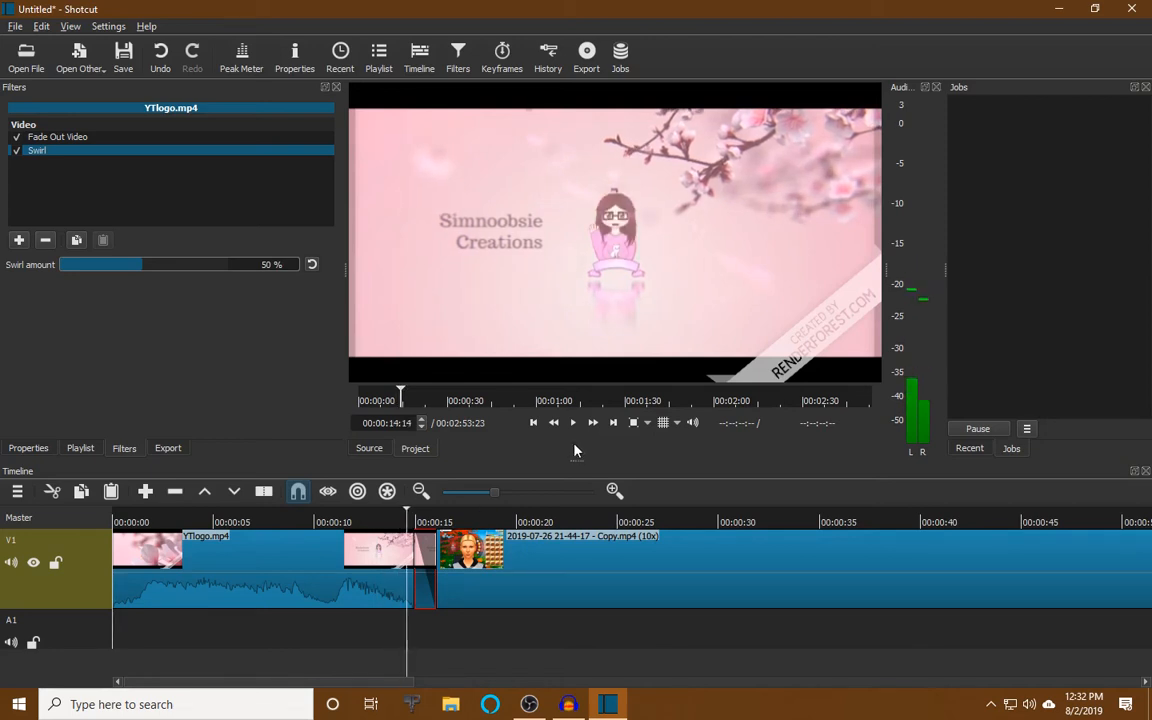
left_click(575, 424)
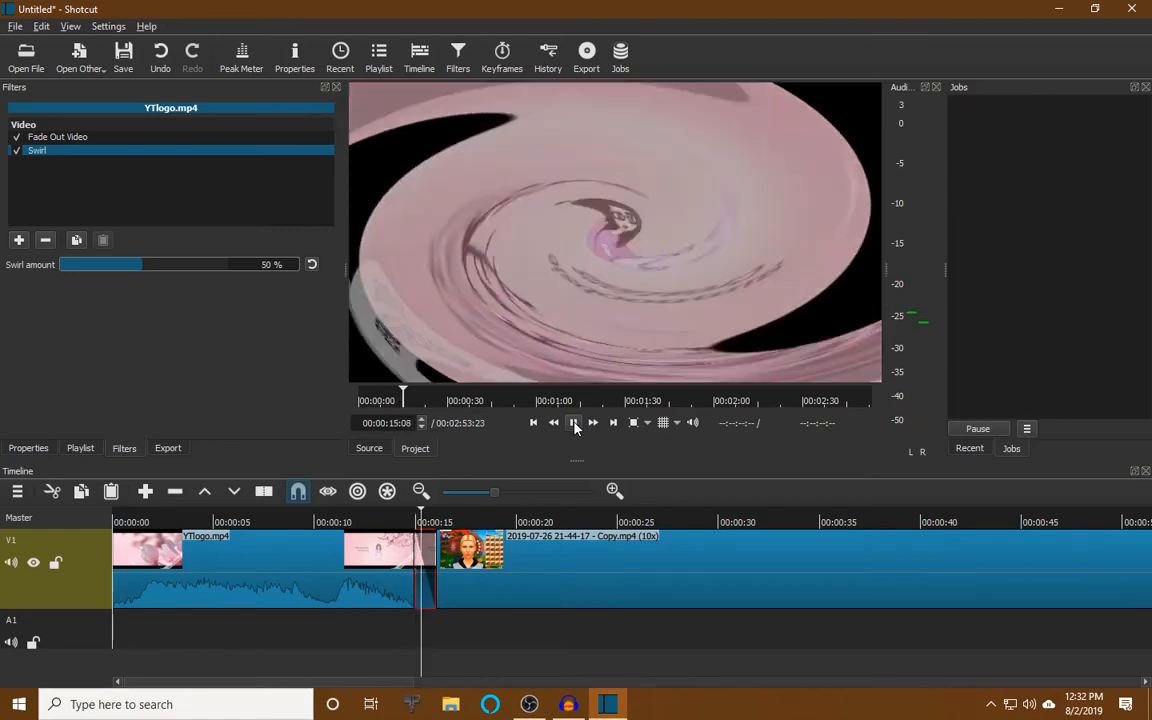
left_click(575, 424)
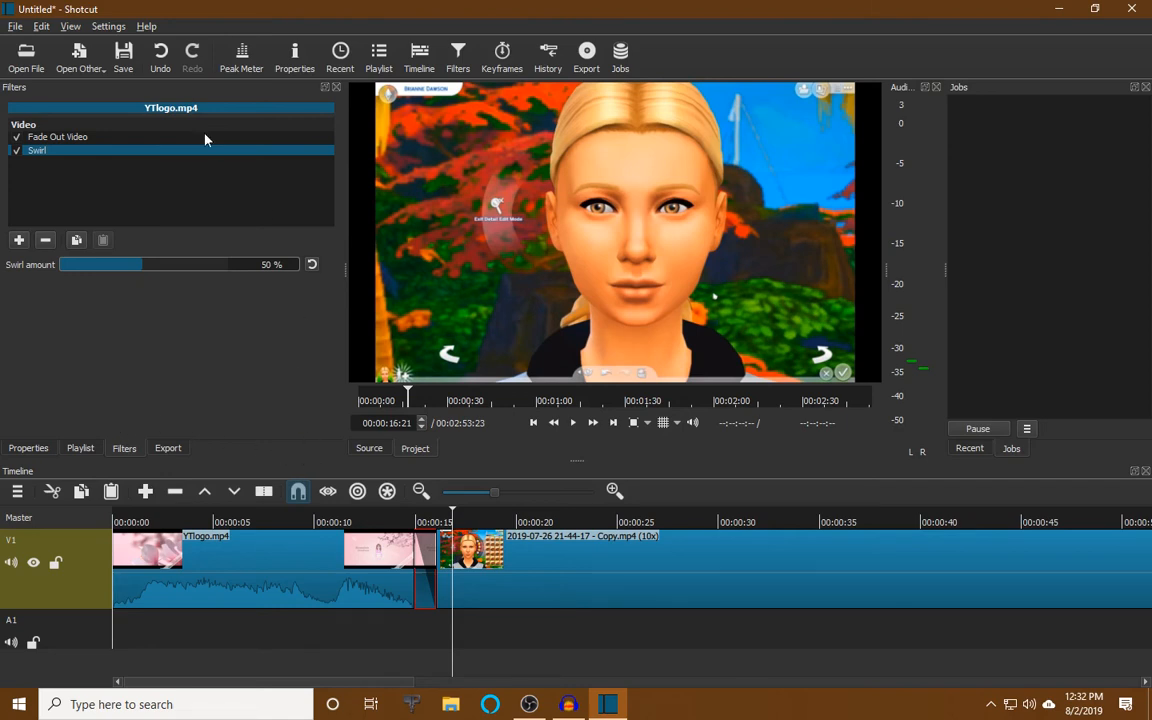
left_click(161, 56)
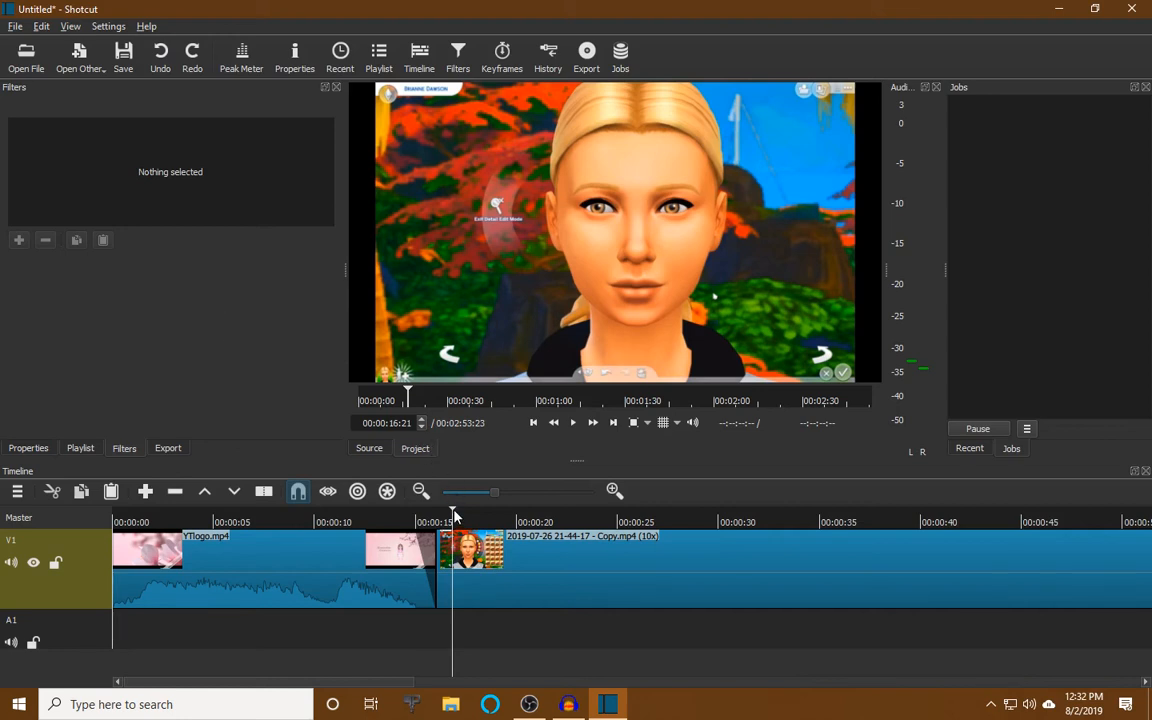
Go to the end of the timeline and open YTcards_Small (1).mp4 from the playlist in the source preview
left_click_drag(453, 513, 616, 495)
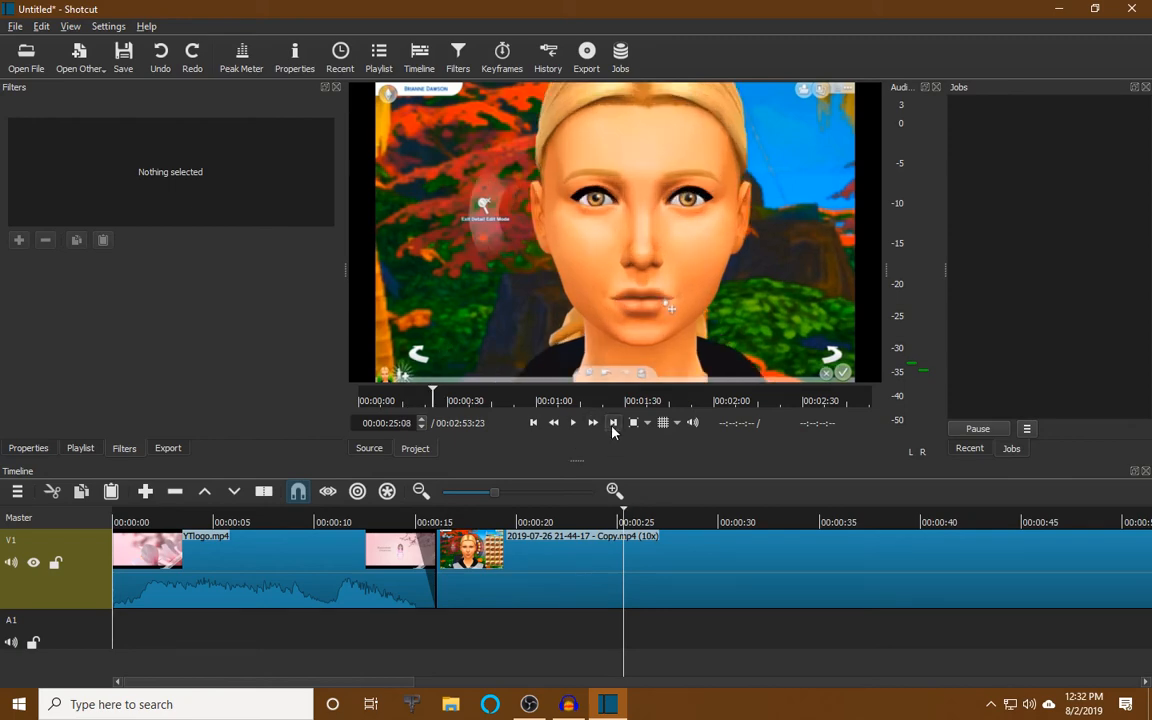
left_click(613, 423)
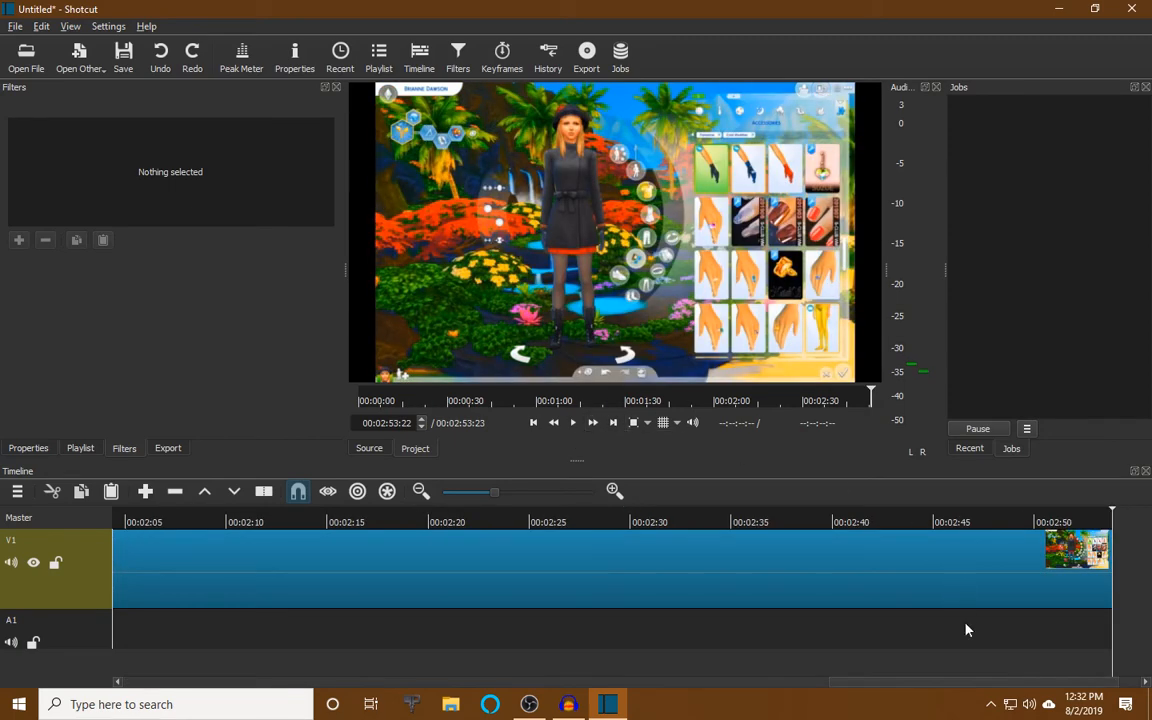
left_click_drag(962, 684, 998, 686)
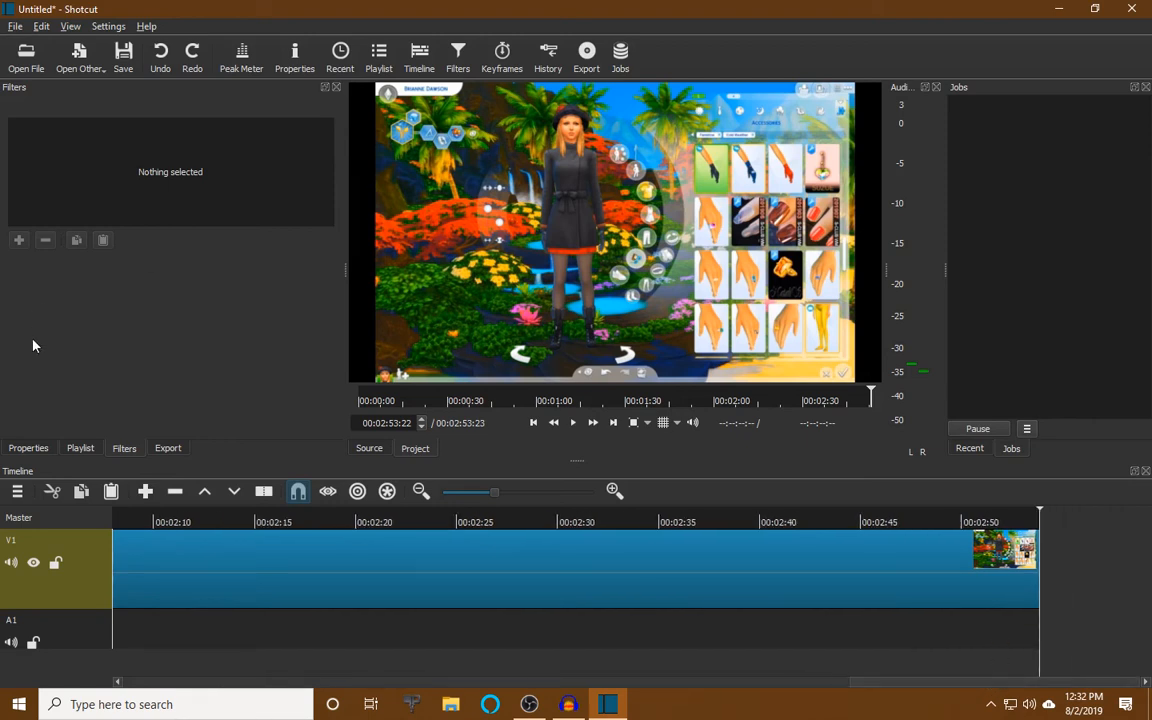
left_click(80, 448)
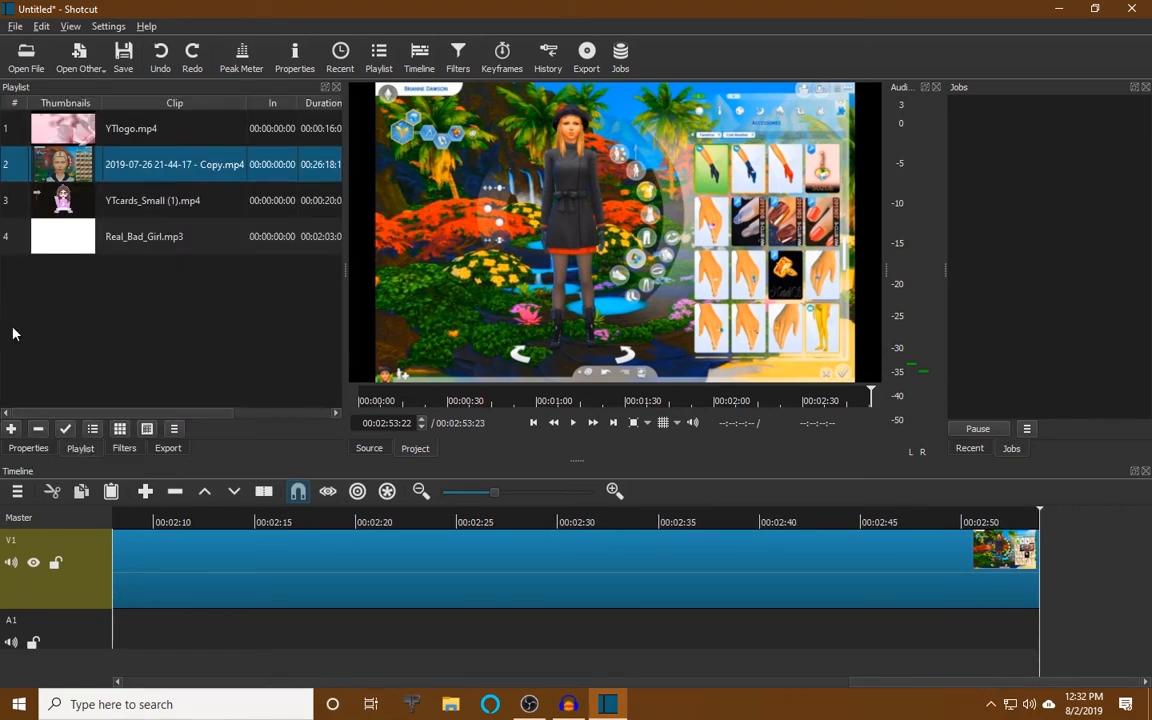
left_click_drag(48, 186, 487, 117)
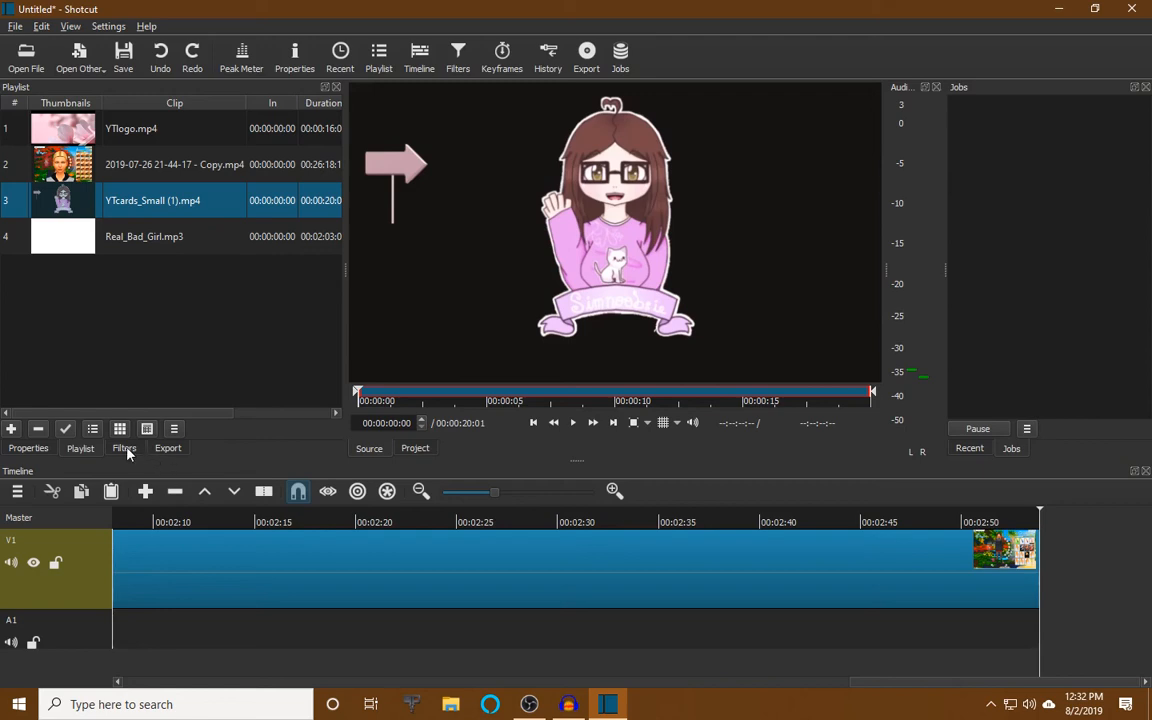
Set the duration of YTcards_Small (1).mp4 to 00:00:20:00 and its audio track to None
left_click(28, 448)
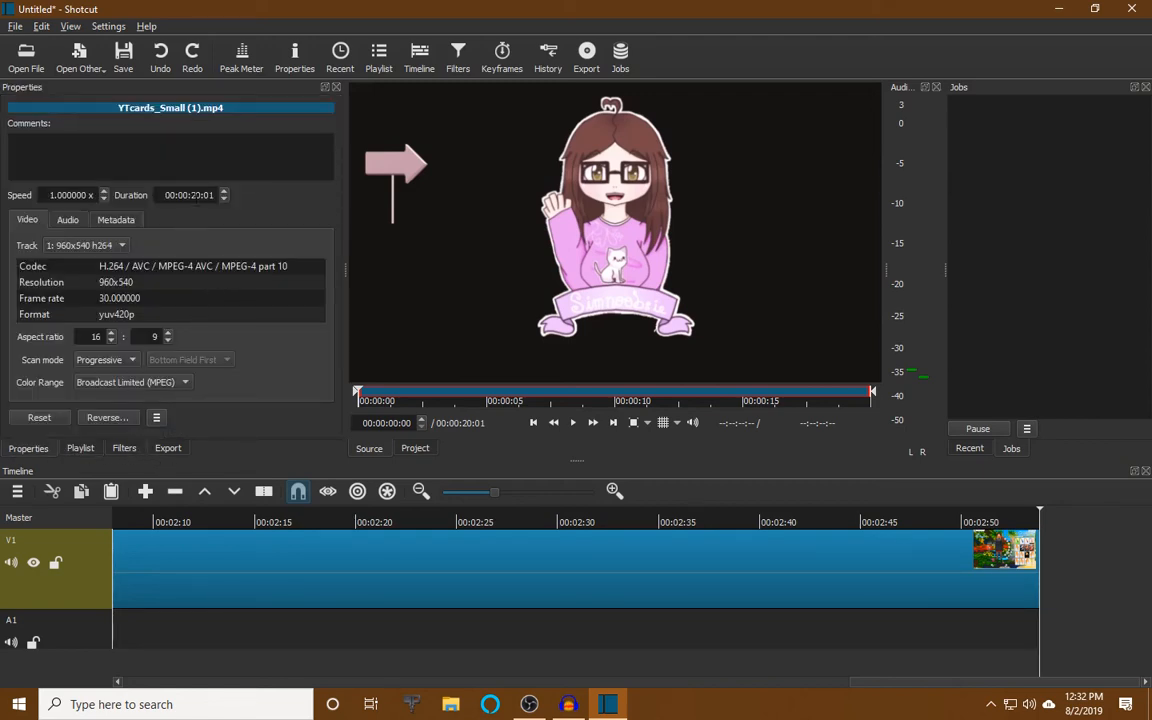
left_click(224, 199)
key("Return")
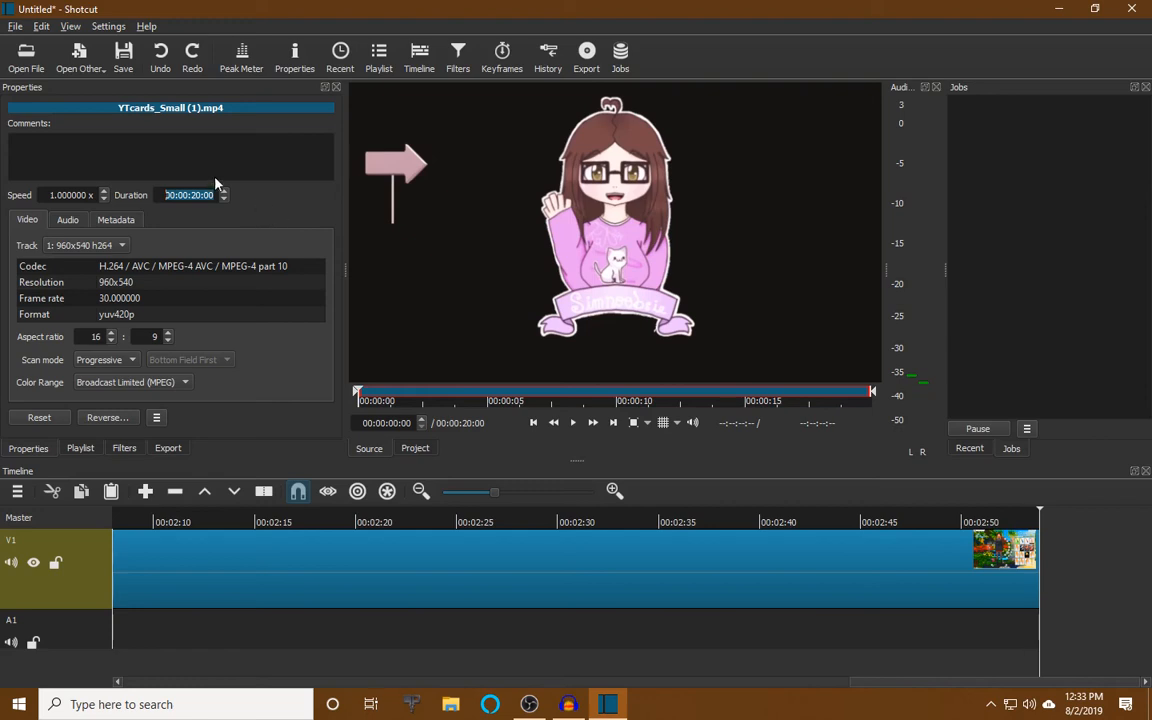
left_click(65, 220)
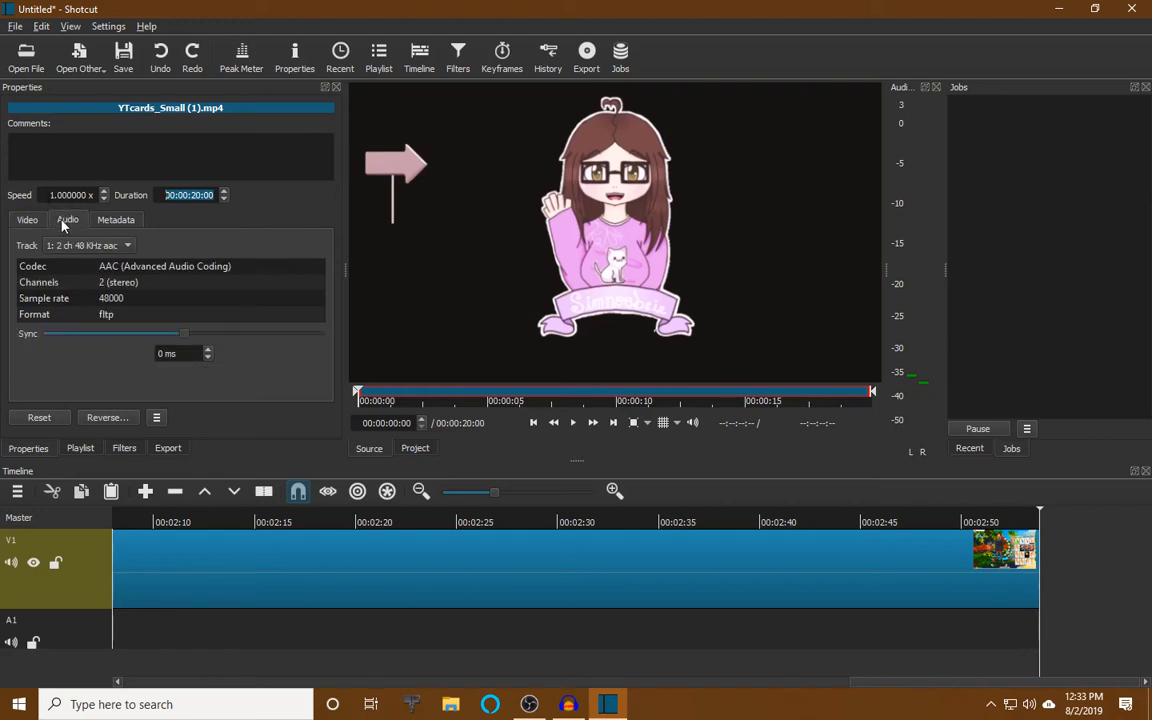
left_click(90, 245)
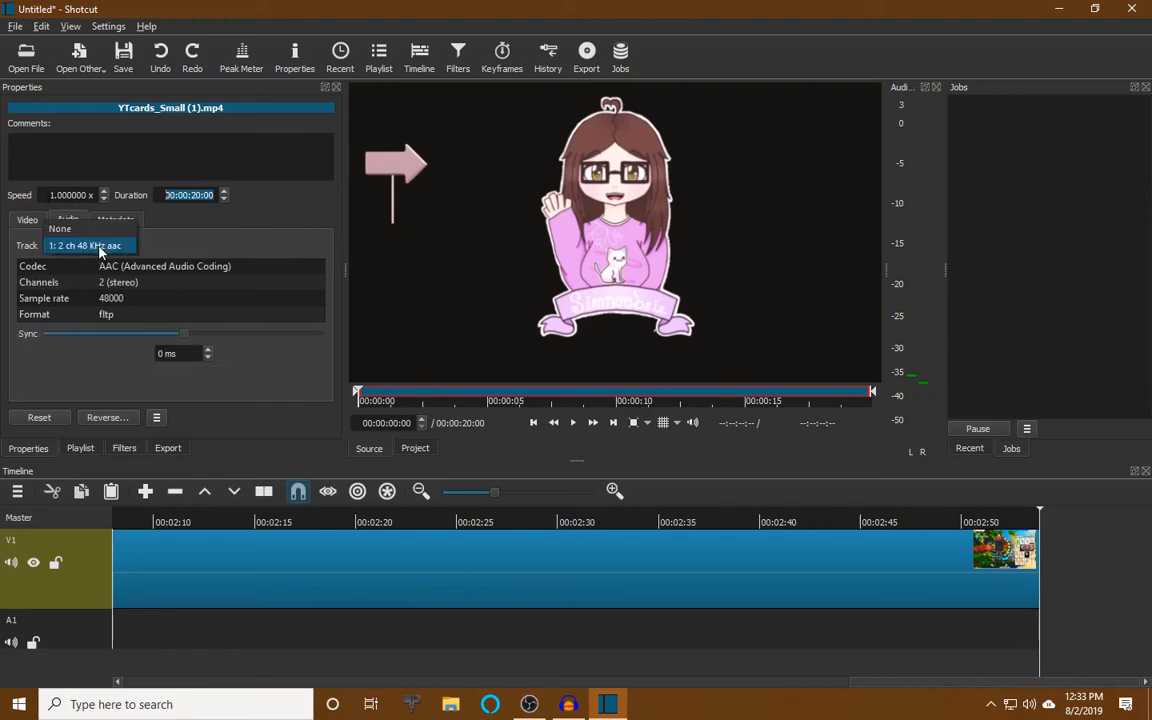
left_click(82, 233)
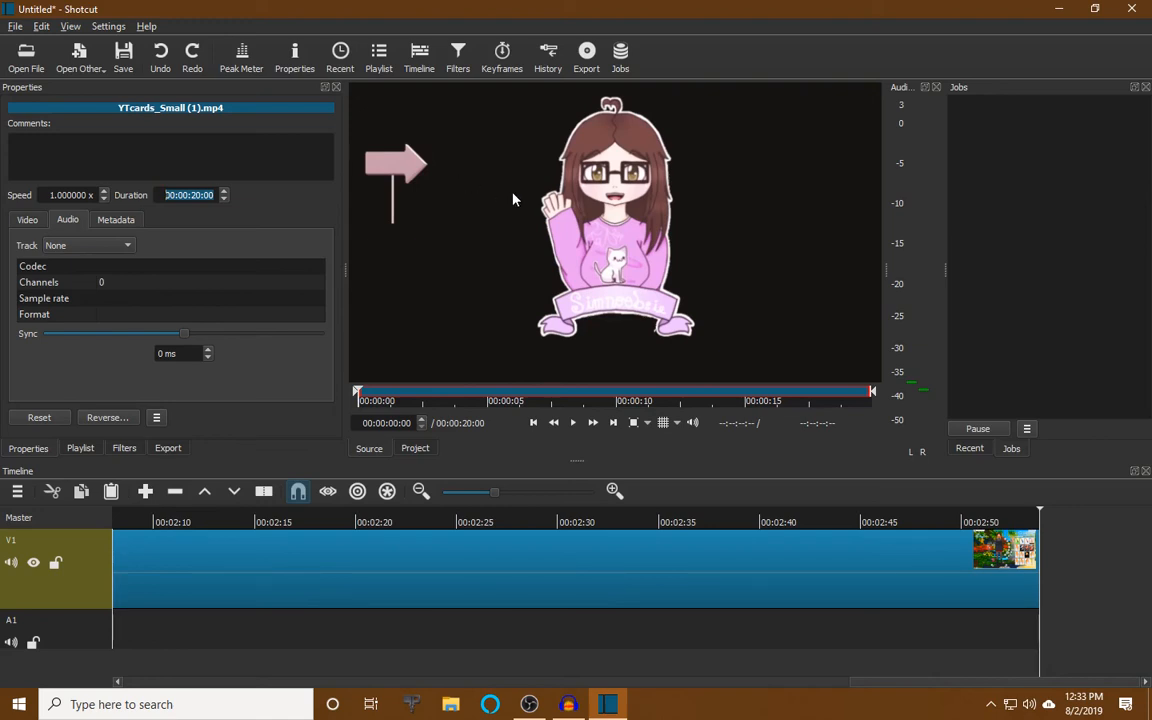
Place the YTcards_Small (1).mp4 end card directly after the gameplay clip on track V1 and move the playhead to its start
left_click_drag(510, 178, 1050, 568)
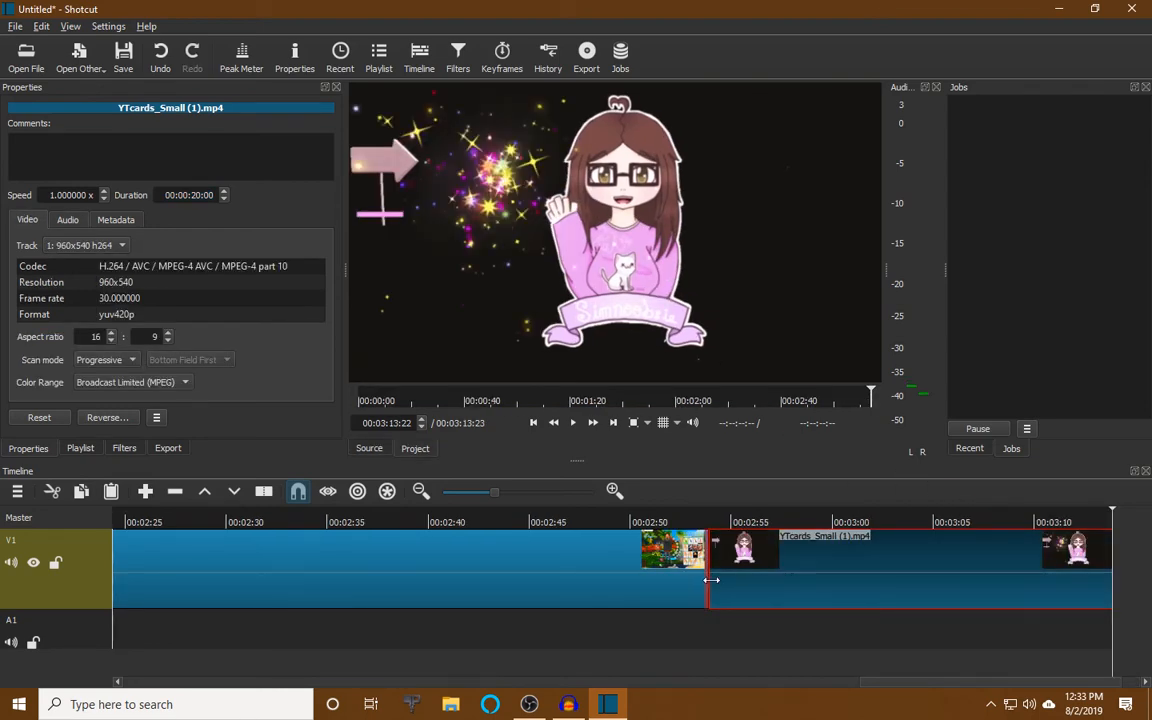
left_click(535, 423)
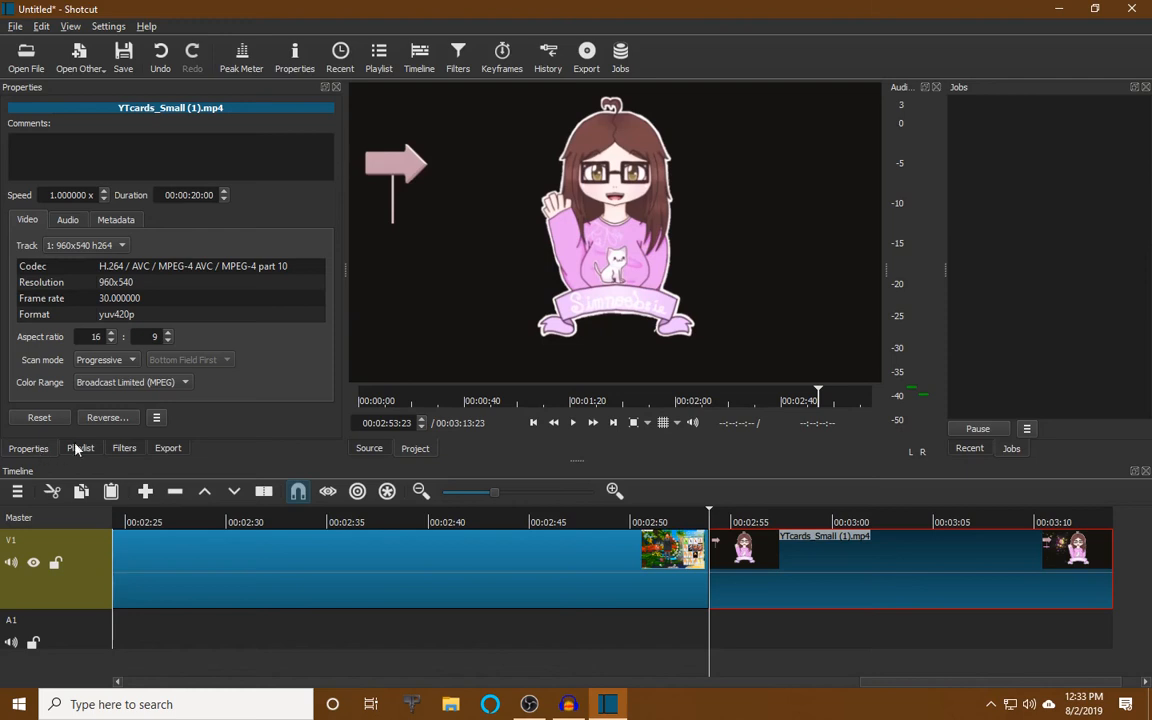
Open the properties of the YTcards_Small (1).mp4 clip on track V1 to check its settings
right_click(834, 575)
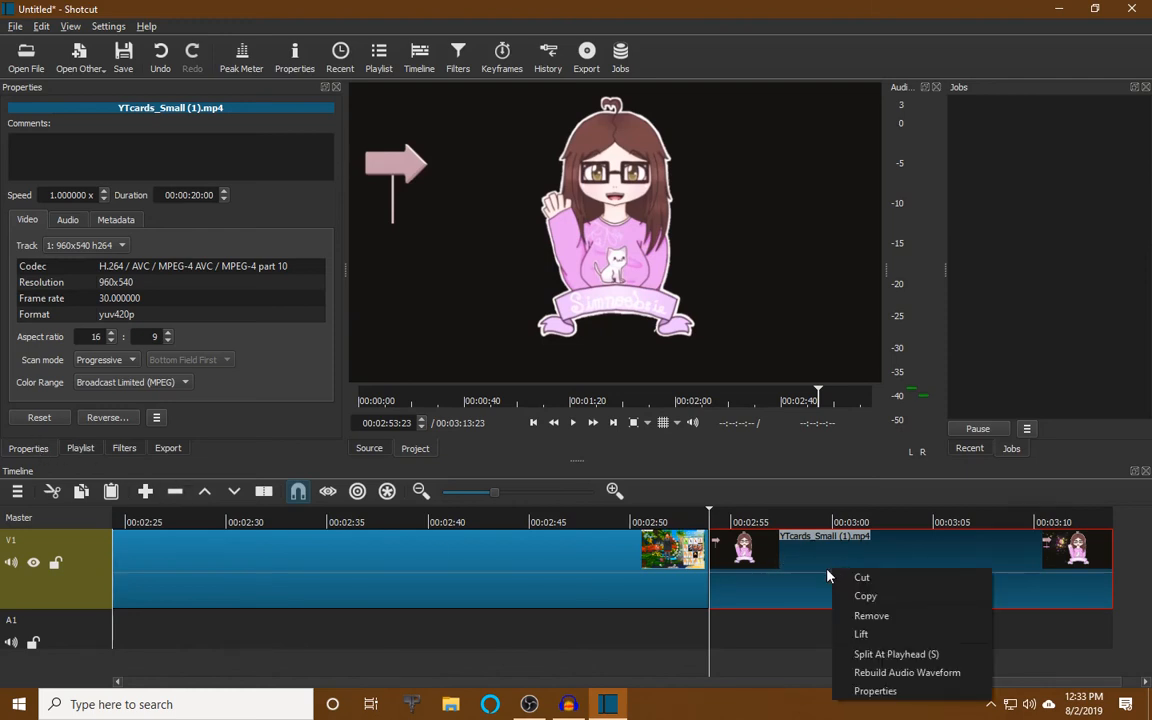
left_click(881, 695)
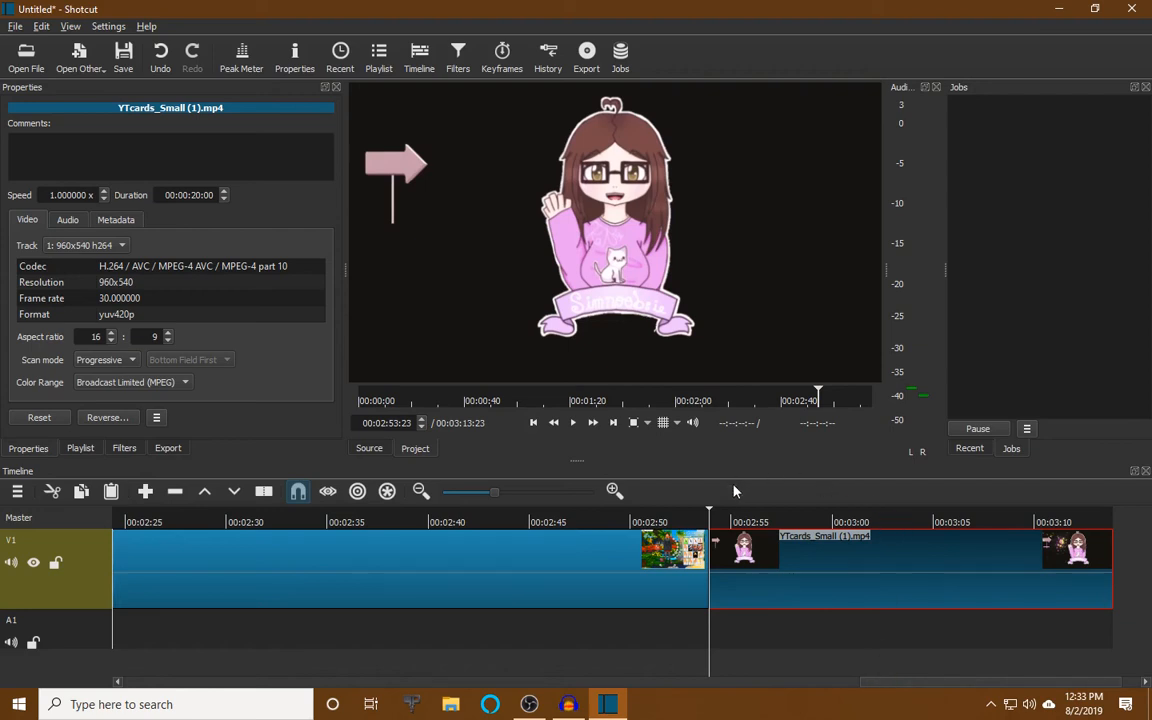
left_click(96, 452)
right_click(905, 548)
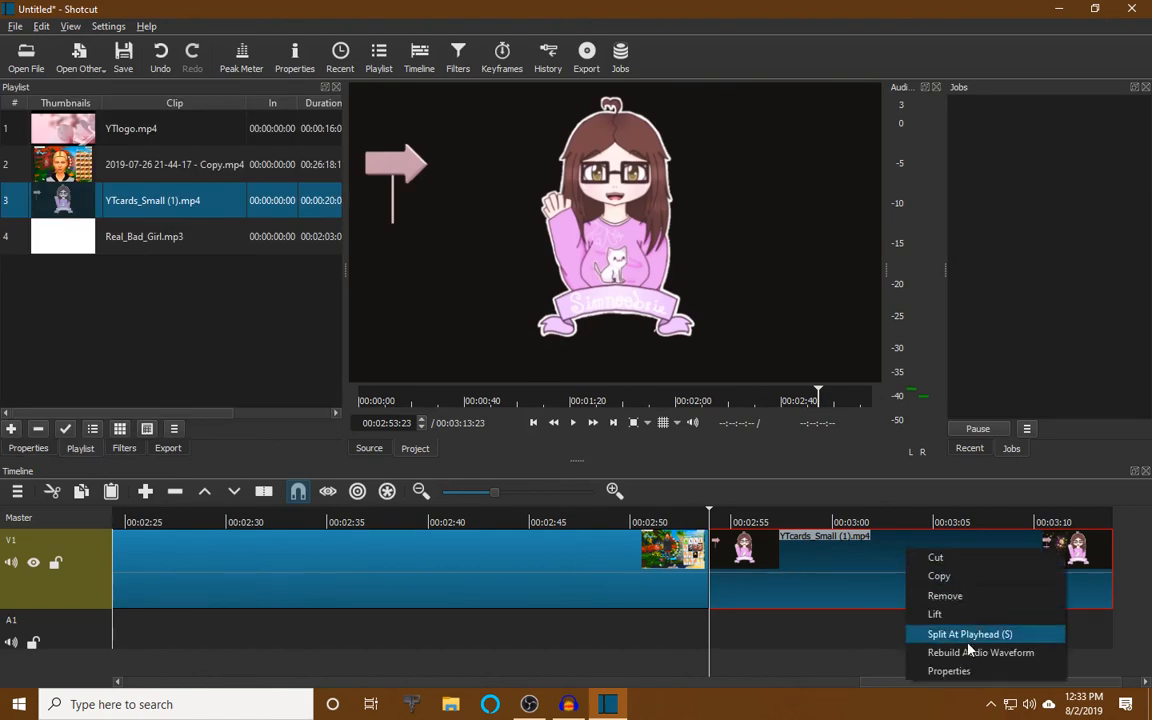
left_click(955, 671)
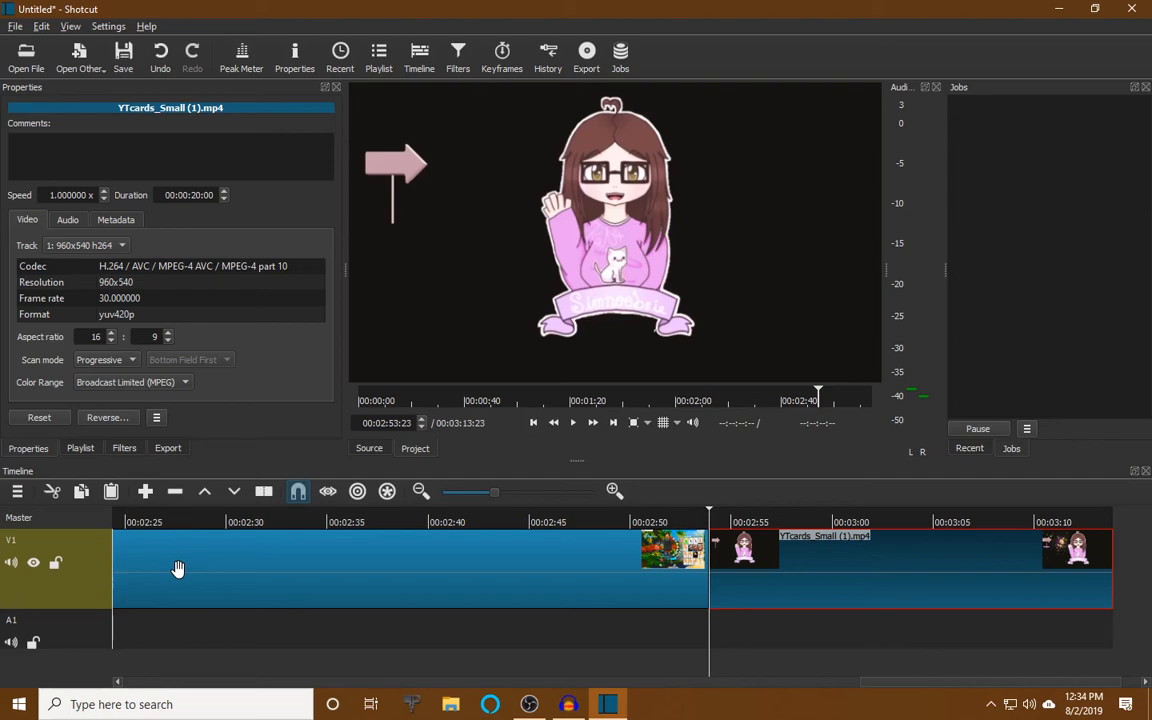
Lock track V1 and add Real_Bad_Girl.mp3 from the playlist to audio track A1
left_click(56, 563)
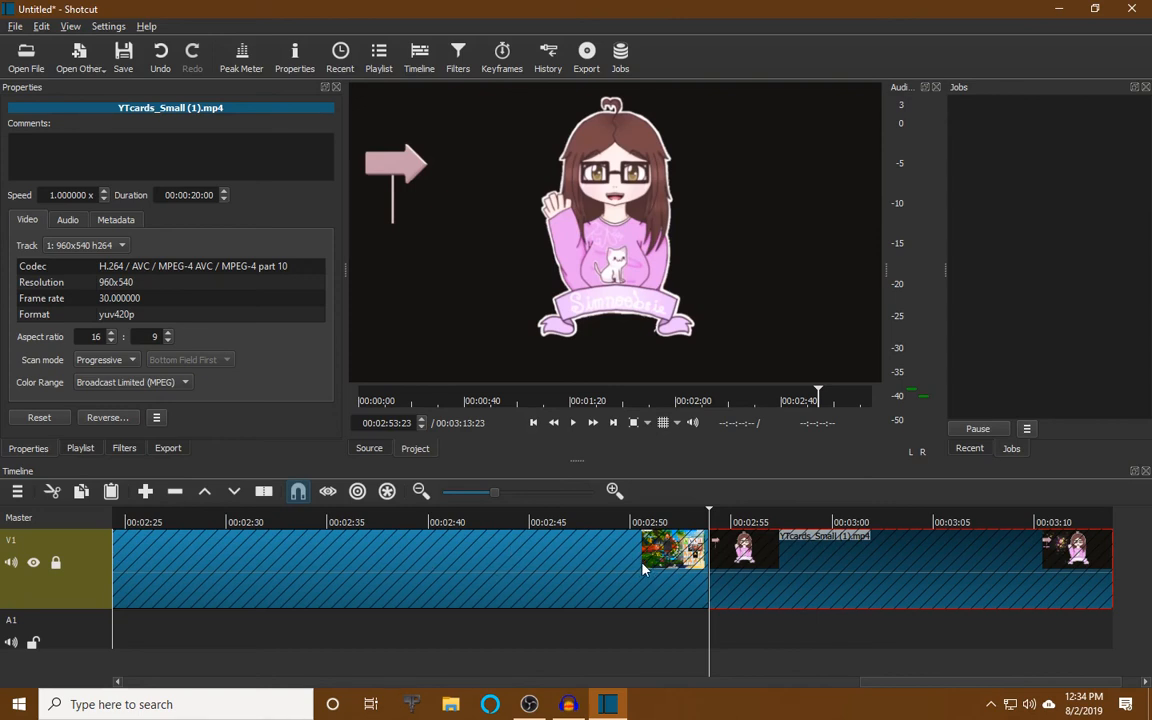
left_click(78, 647)
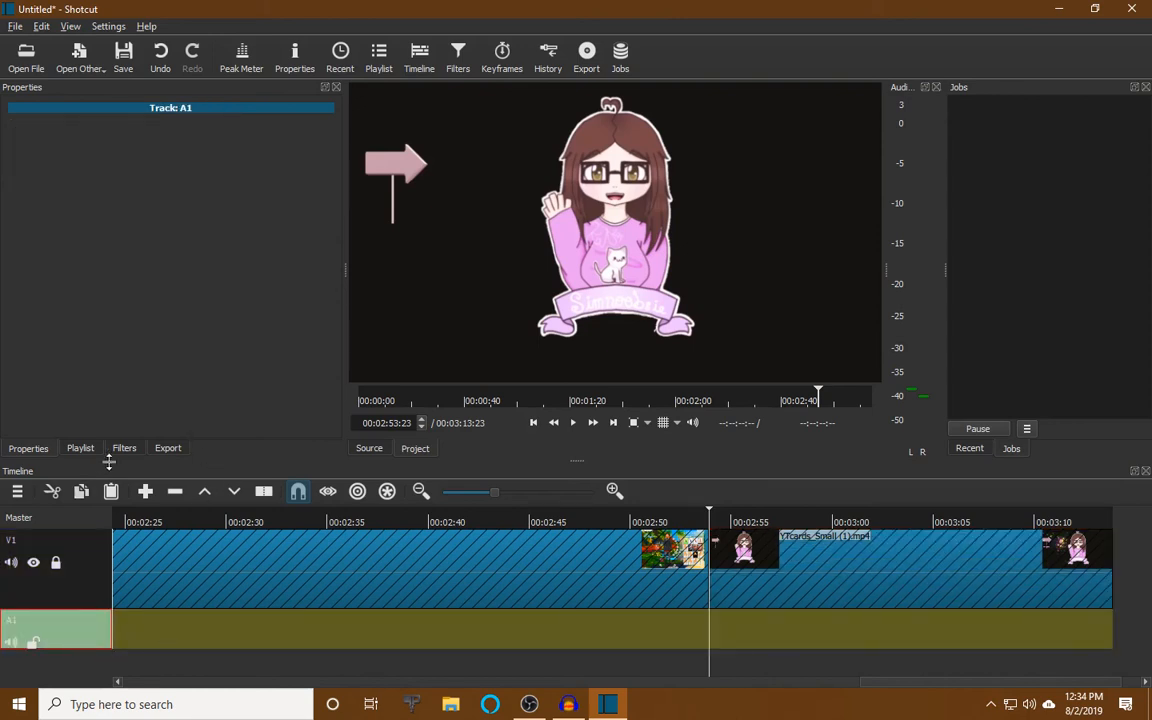
left_click(80, 449)
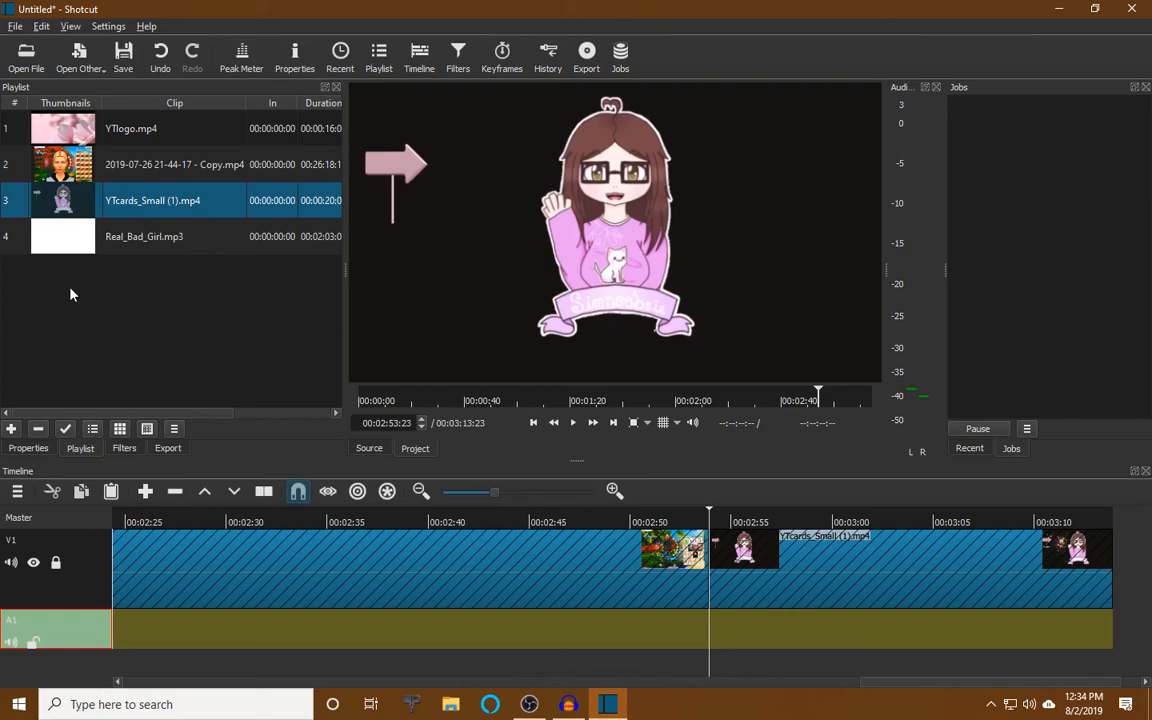
left_click_drag(44, 236, 748, 614)
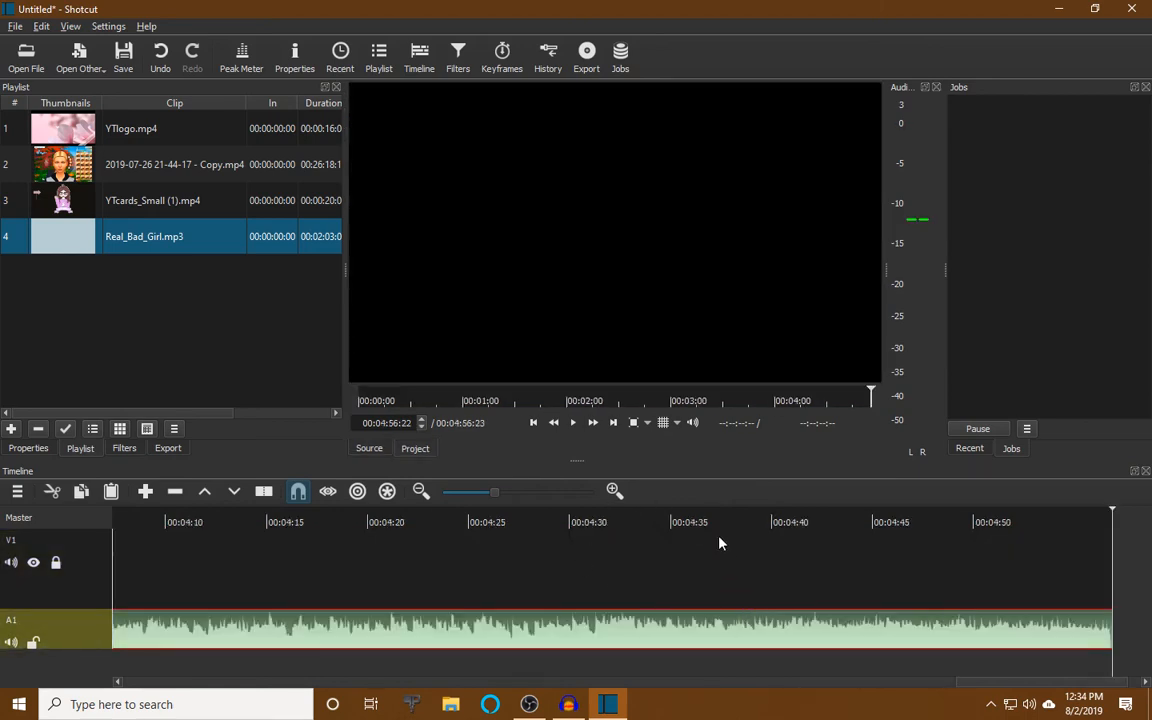
Split Real_Bad_Girl.mp3 on track A1 at the end of the YTcards_Small (1).mp4 end card and remove the excess music
left_click(534, 427)
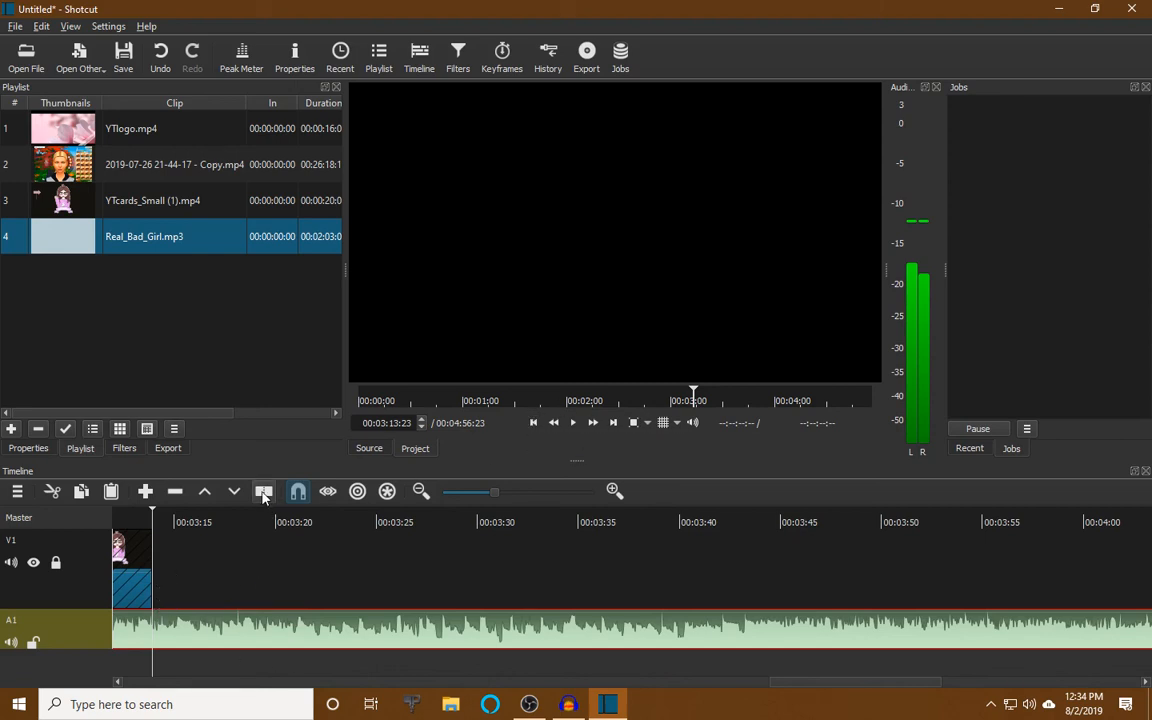
left_click(263, 491)
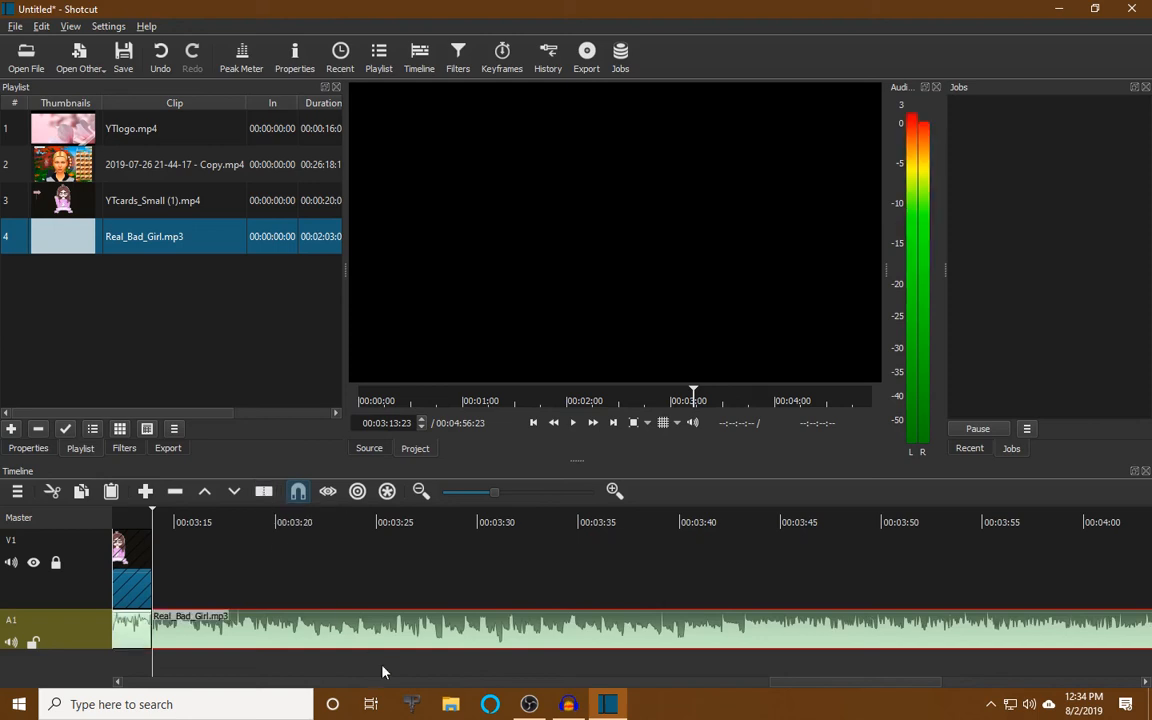
right_click(413, 631)
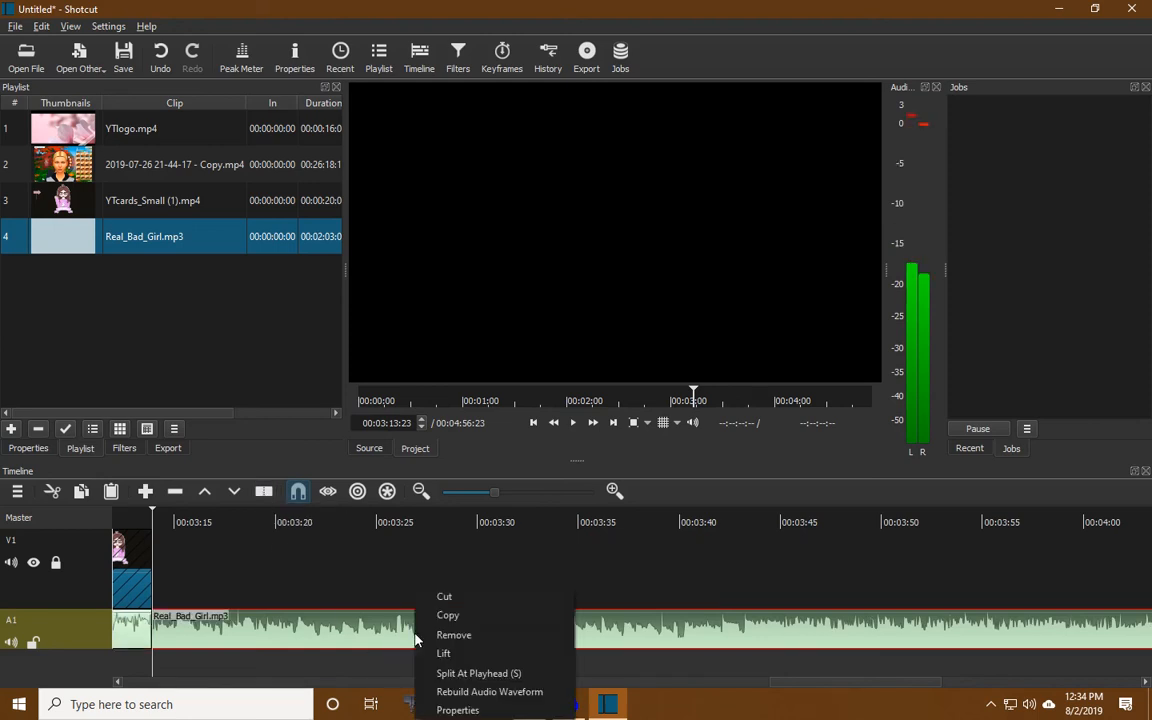
left_click(482, 634)
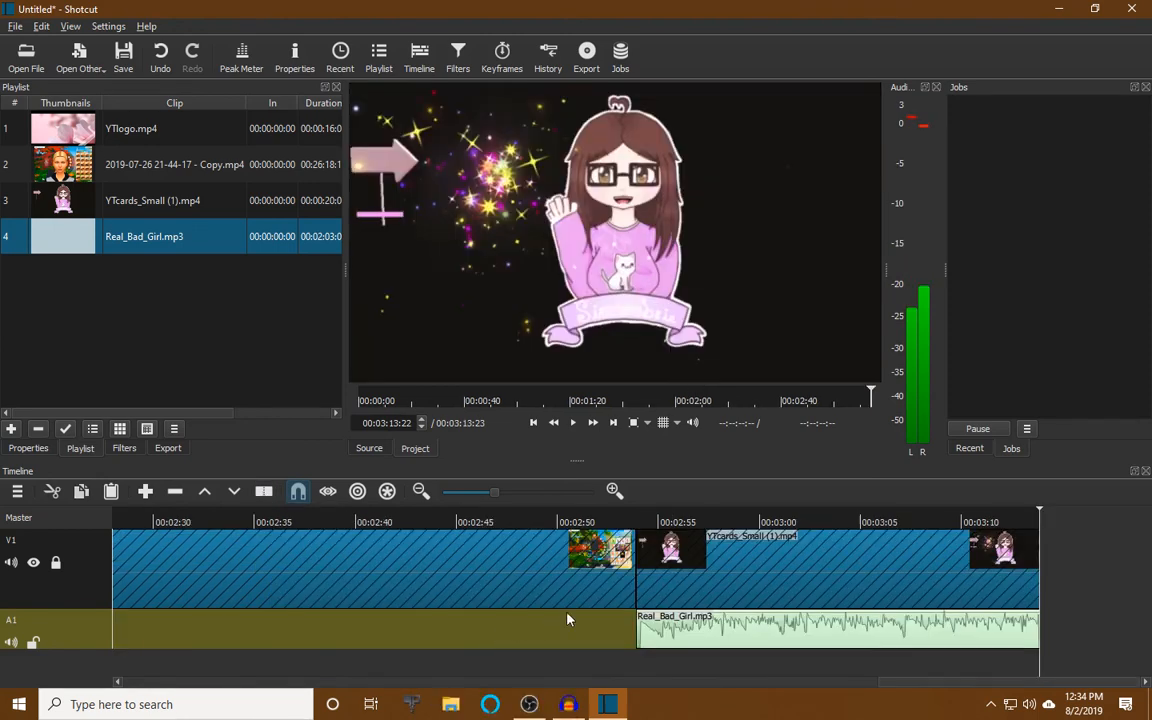
Add a Fade Out Audio filter to the trimmed Real_Bad_Girl.mp3 clip on track A1
left_click(870, 632)
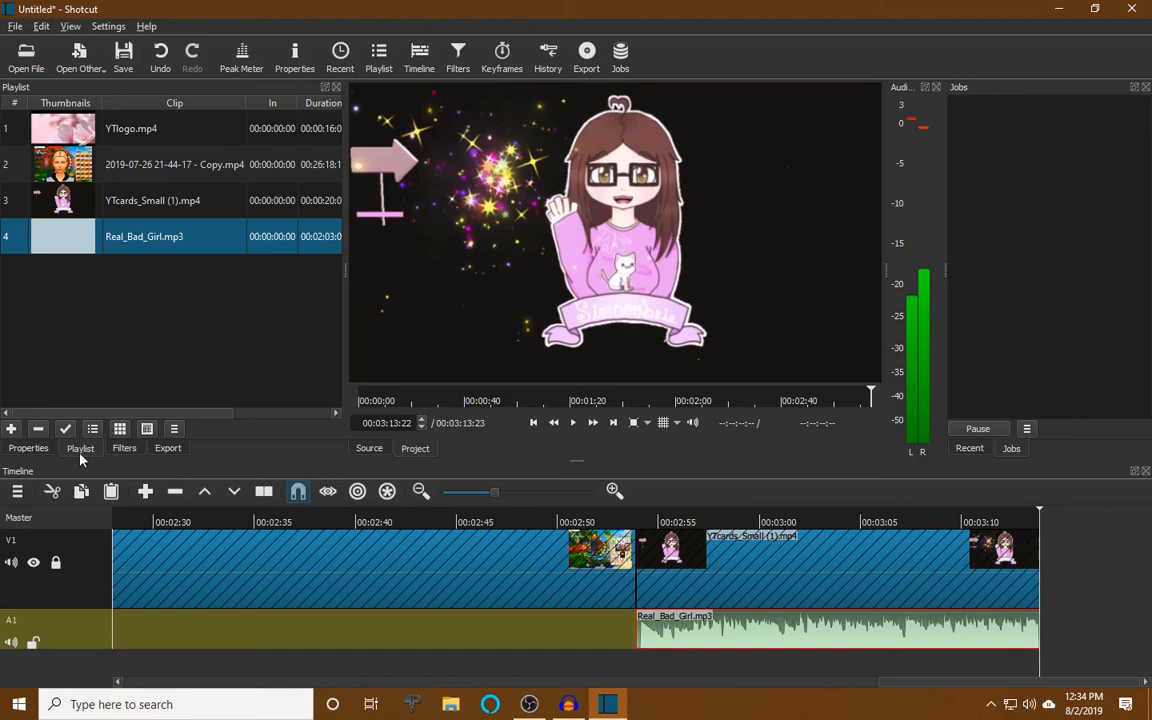
left_click(124, 448)
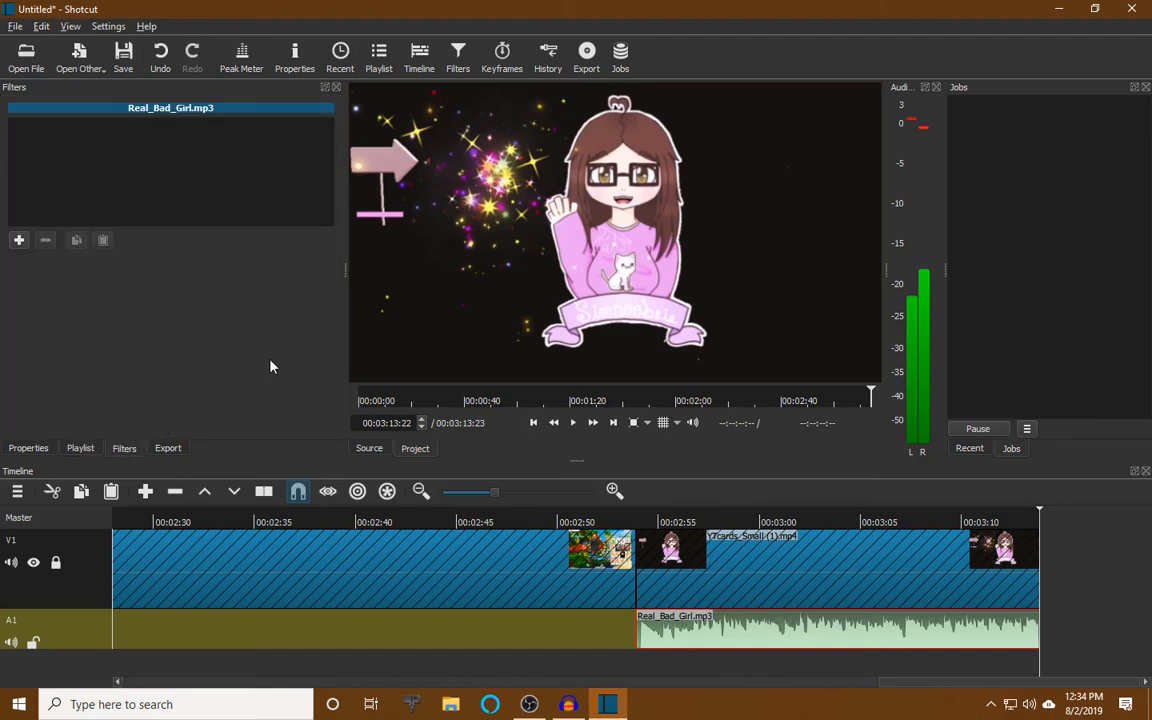
left_click(20, 242)
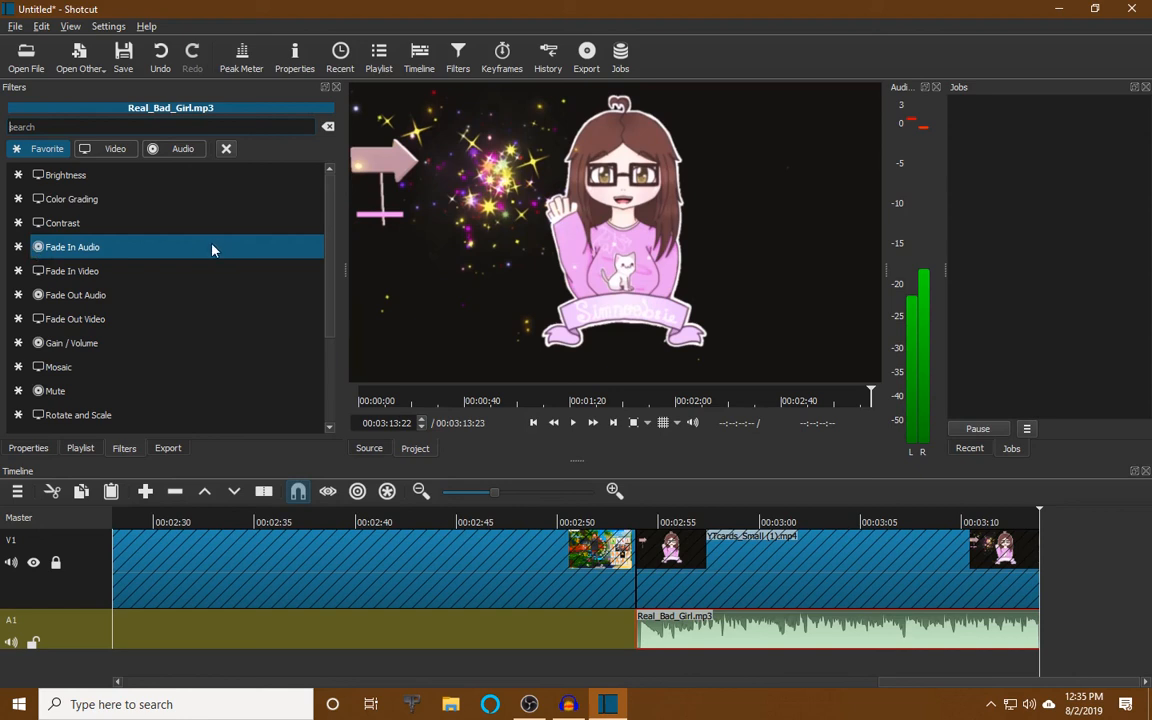
left_click(180, 303)
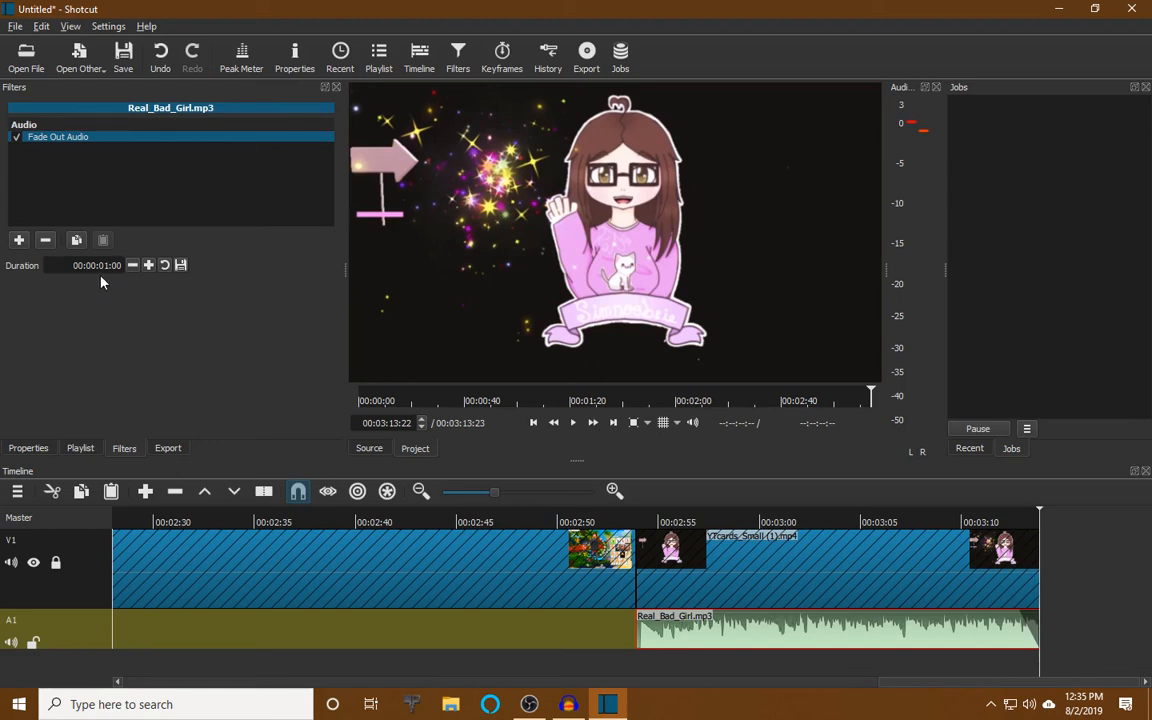
Play the transition from the gameplay footage into the end card to check the video and music, and pause playback
left_click(532, 423)
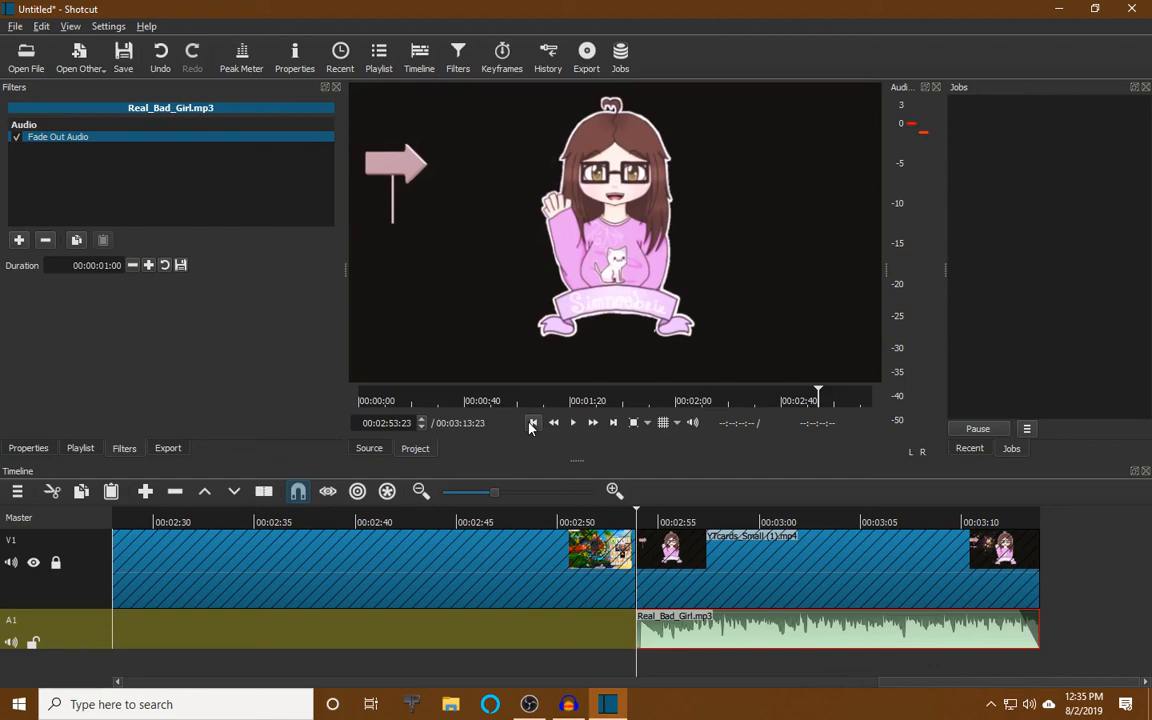
left_click(612, 514)
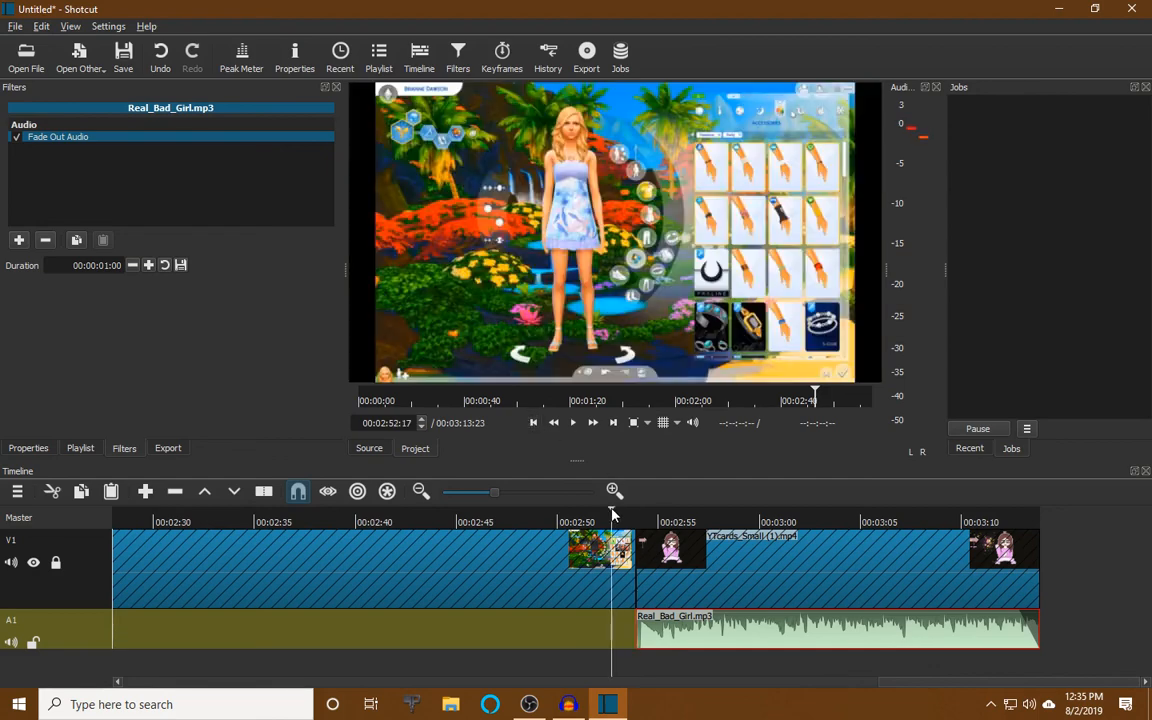
left_click(573, 423)
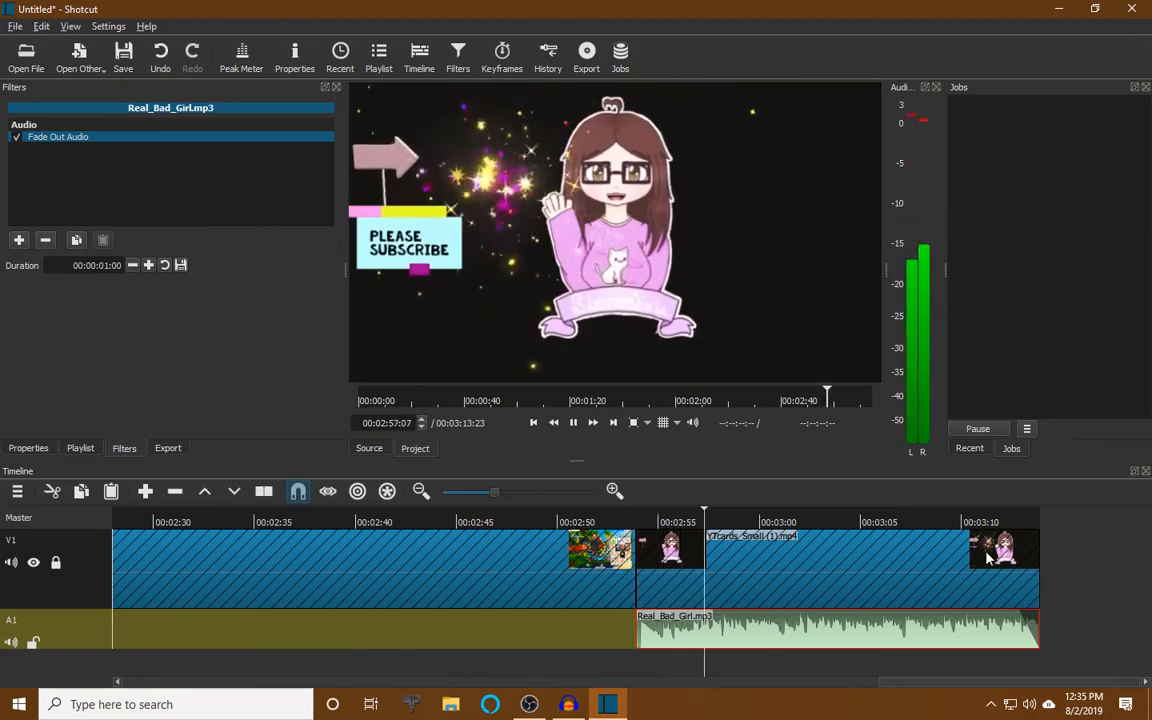
left_click(574, 424)
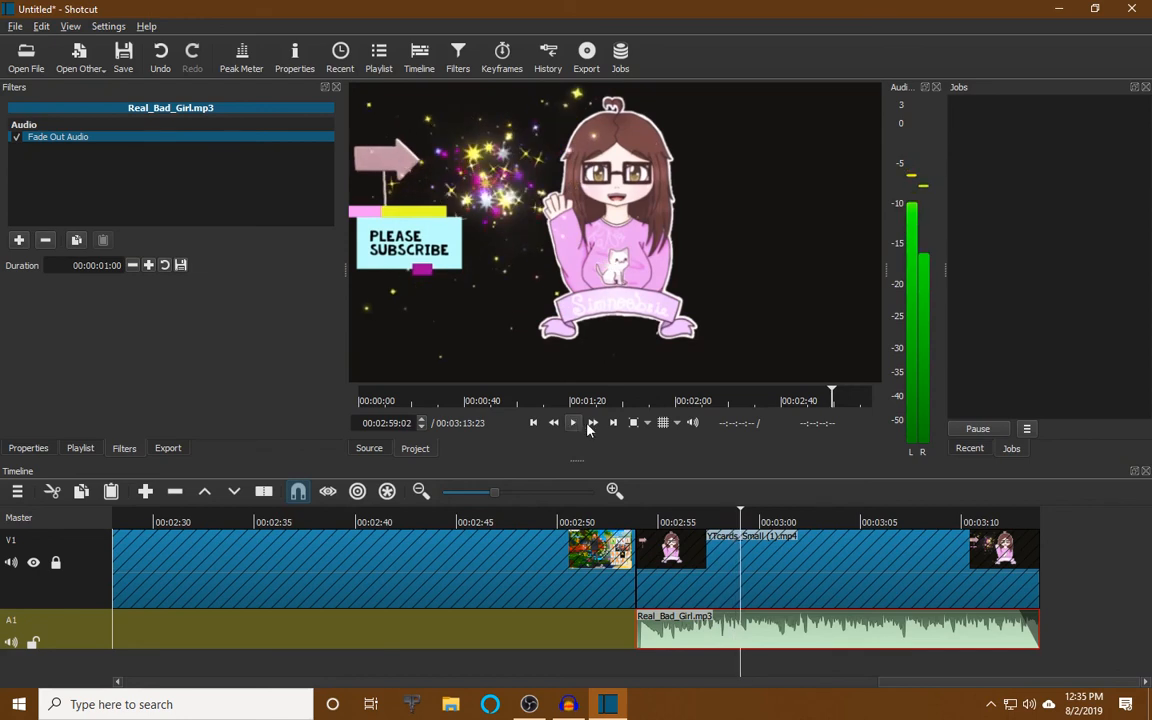
Choose the YouTube preset for exporting the timeline
left_click(170, 449)
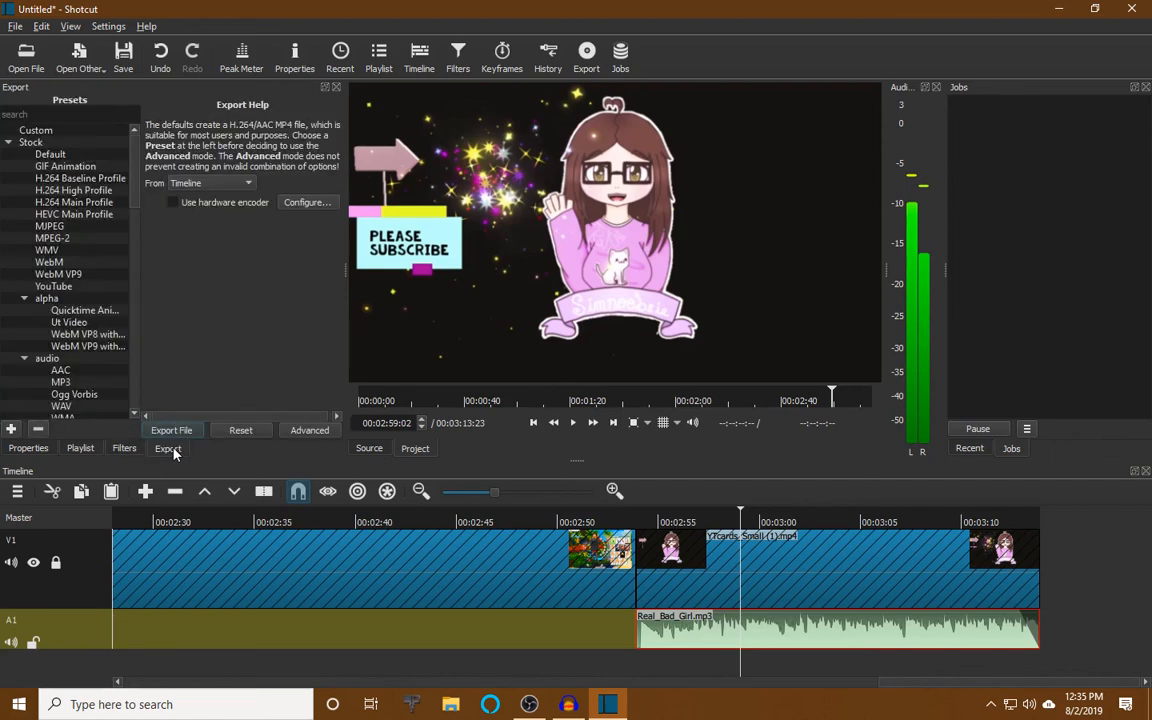
left_click(52, 286)
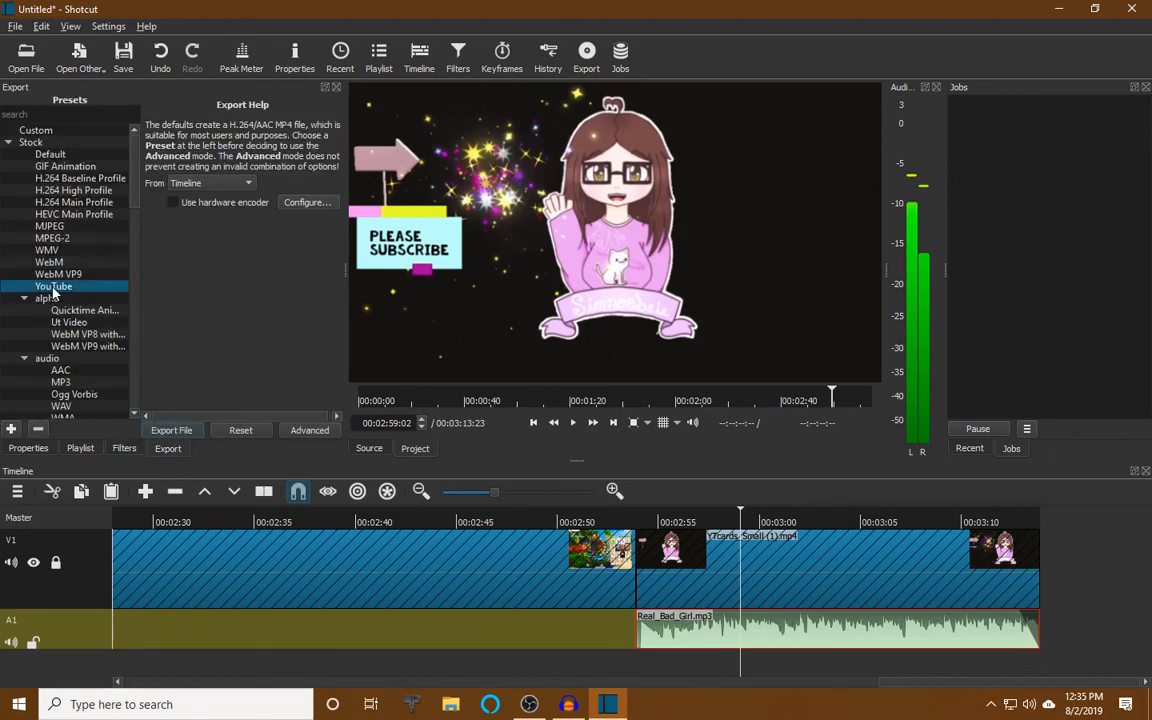